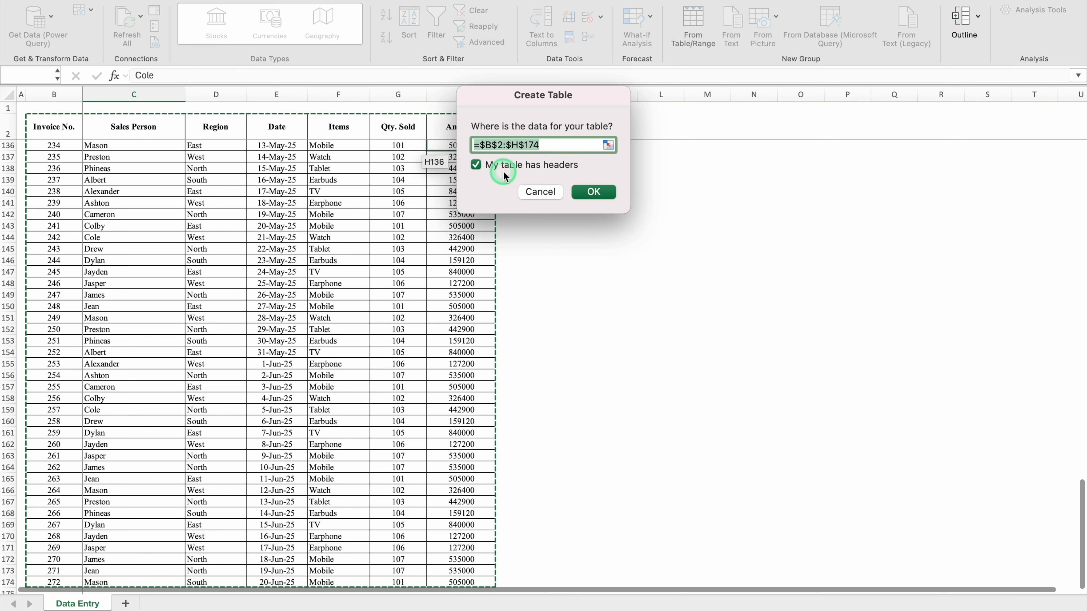
Convert the range B2:H174 into a table with headers and turn off its filter buttons.
{"action": "left_click", "coordinate": [586, 193]}
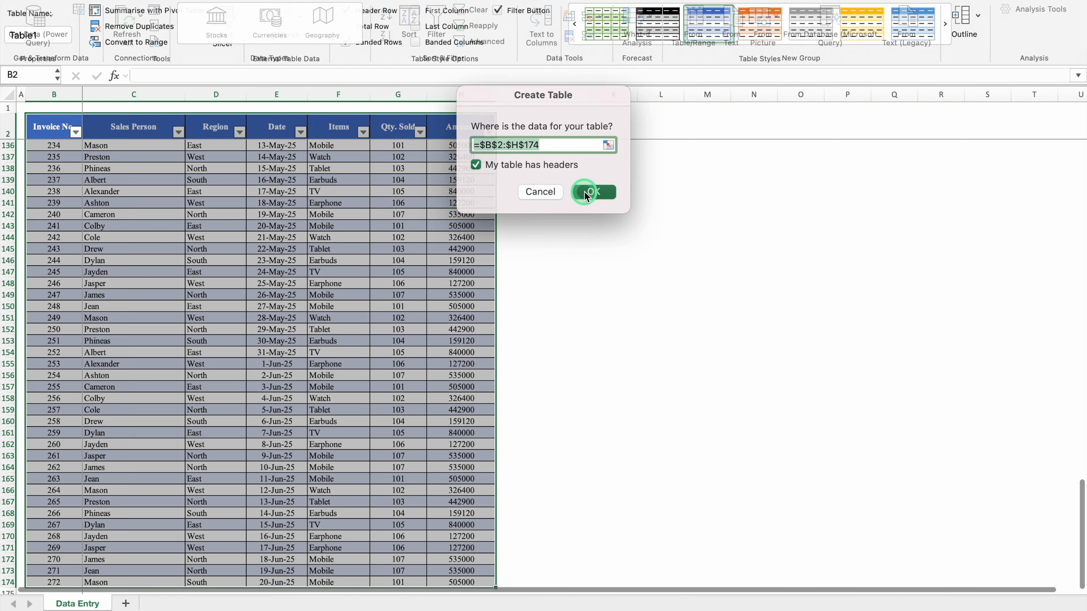
{"action": "left_click", "coordinate": [590, 218]}
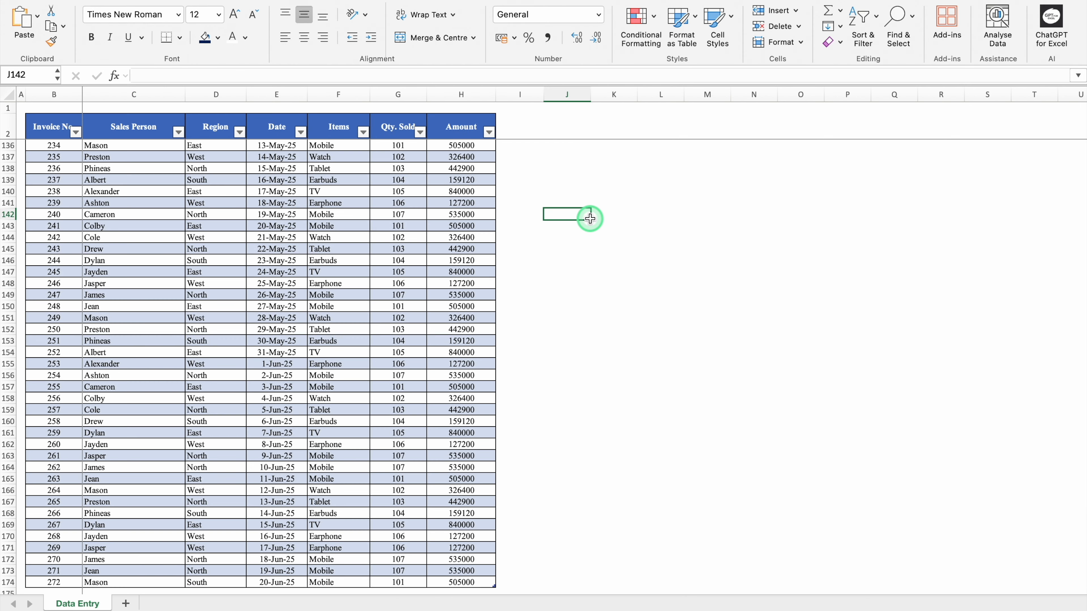
{"action": "left_click", "coordinate": [350, 179]}
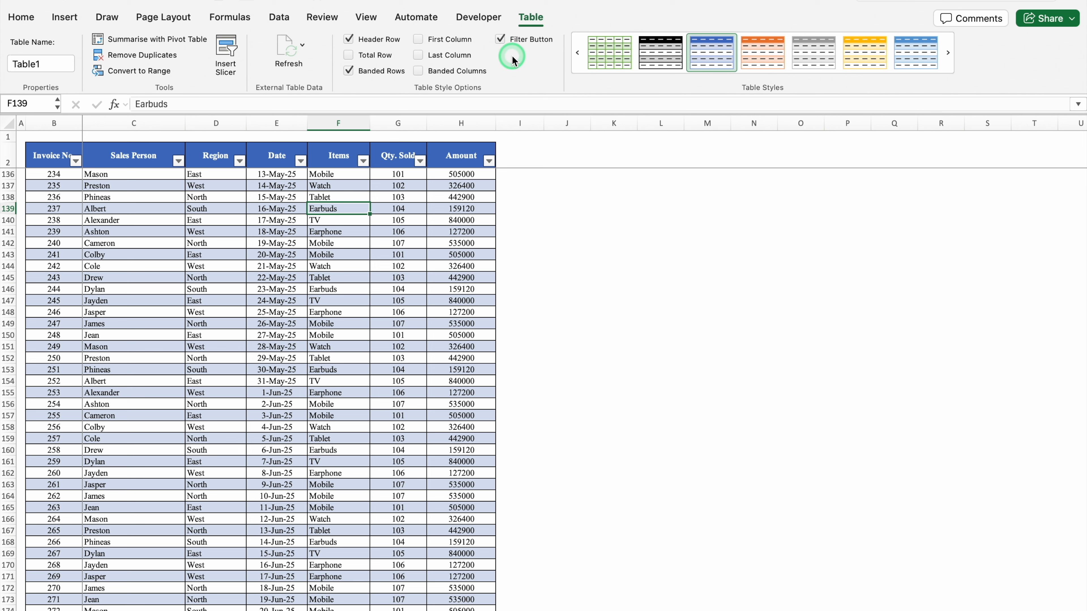
{"action": "left_click", "coordinate": [501, 40]}
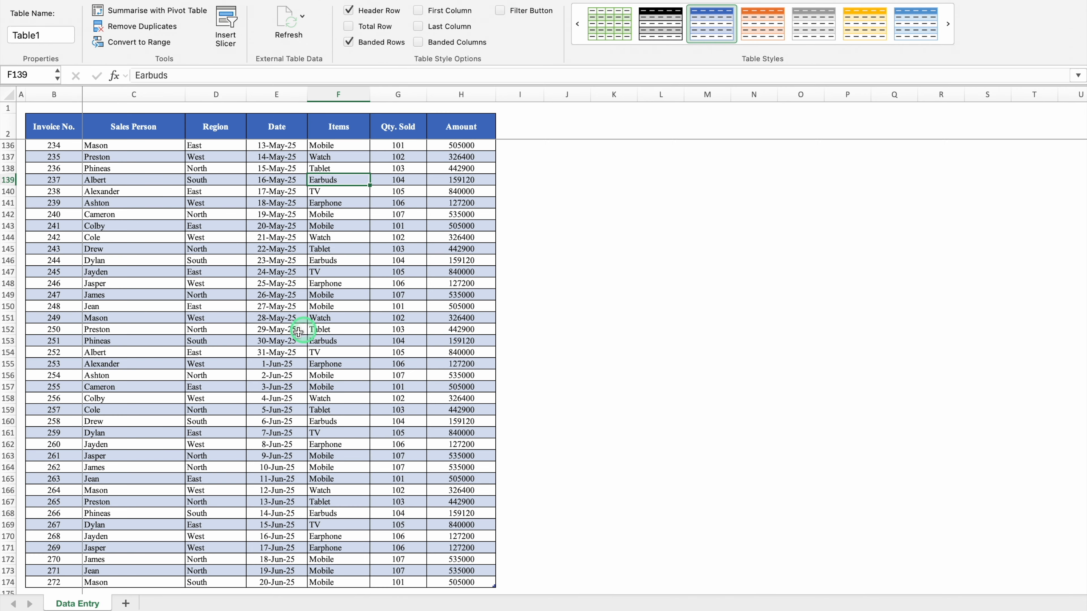
Add a new sheet named Filtered Data and narrow its column A.
{"action": "left_click", "coordinate": [125, 603]}
{"action": "double_click", "coordinate": [144, 604]}
{"action": "type", "text": "Filtered Data"}
{"action": "key", "text": "Return"}
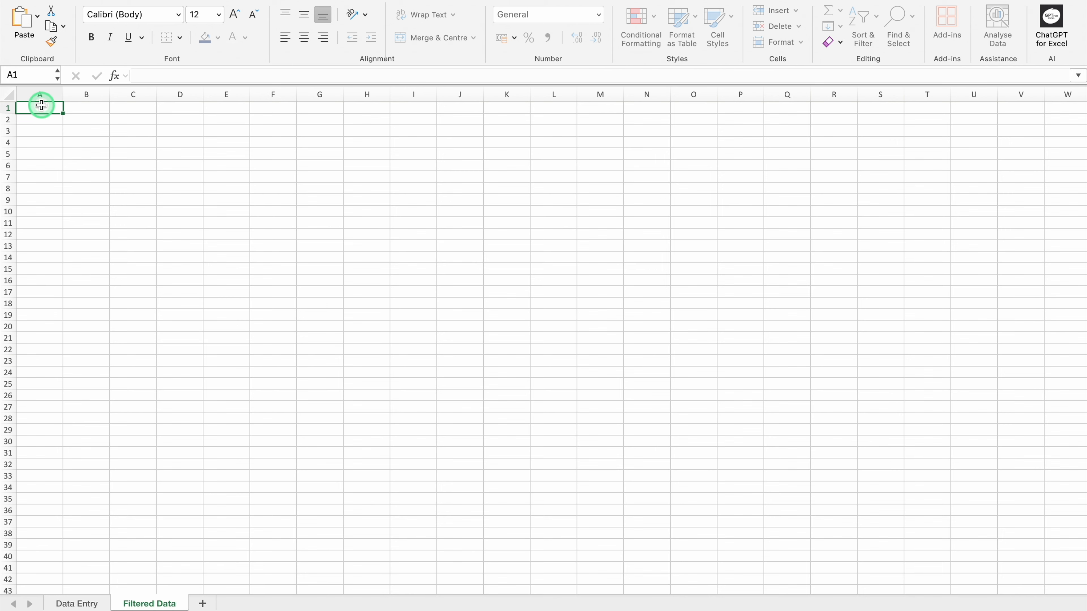
{"action": "left_click_drag", "start_coordinate": [64, 95], "coordinate": [33, 97]}
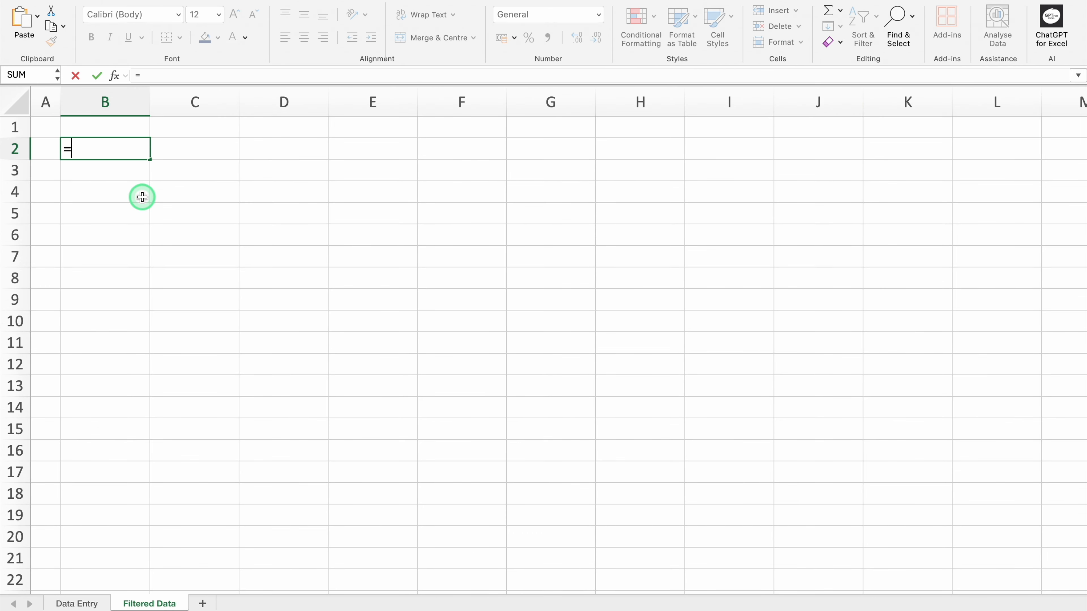
Enter a formula in B2 that references the entire column C of the Data Entry sheet.
{"action": "type", "text": "="}
{"action": "left_click", "coordinate": [77, 603]}
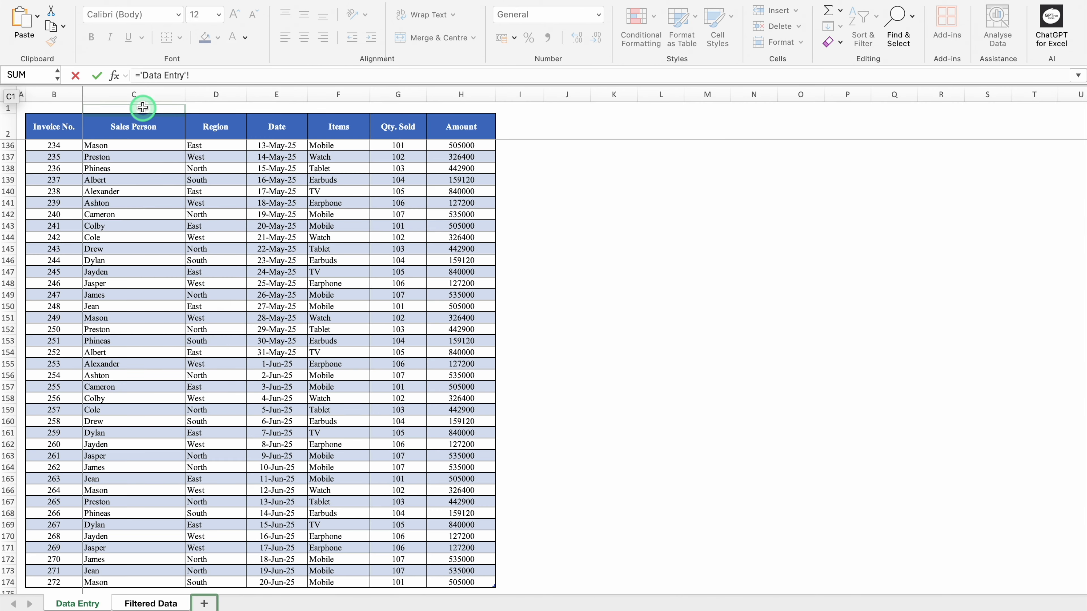
{"action": "left_click", "coordinate": [135, 95]}
{"action": "key", "text": "Return"}
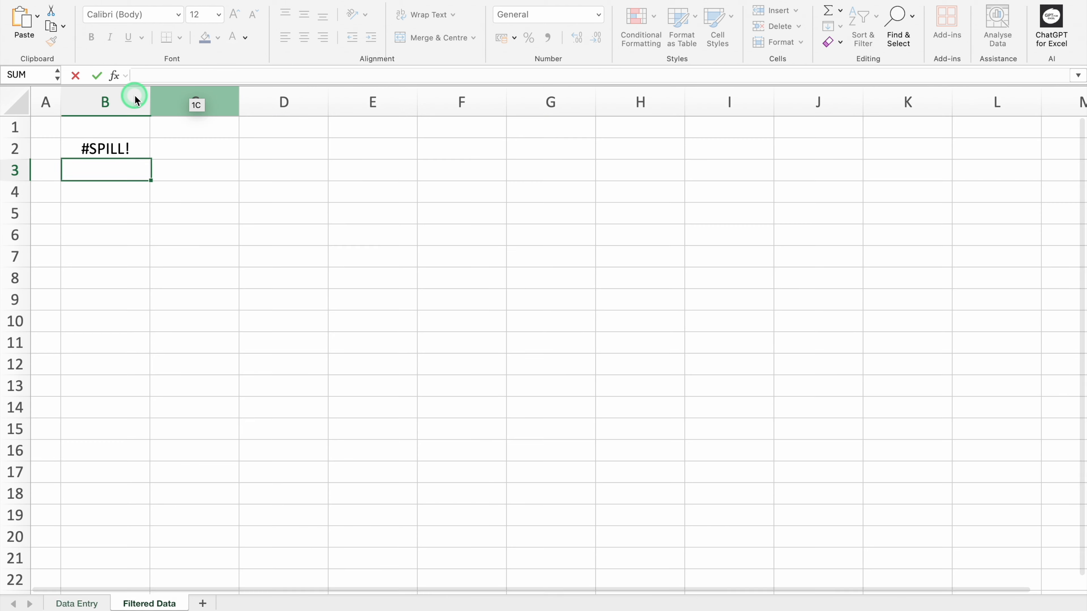
Change the formula in B2 to the trimmed reference ='Data Entry'!C.:.C.
{"action": "left_click", "coordinate": [125, 146]}
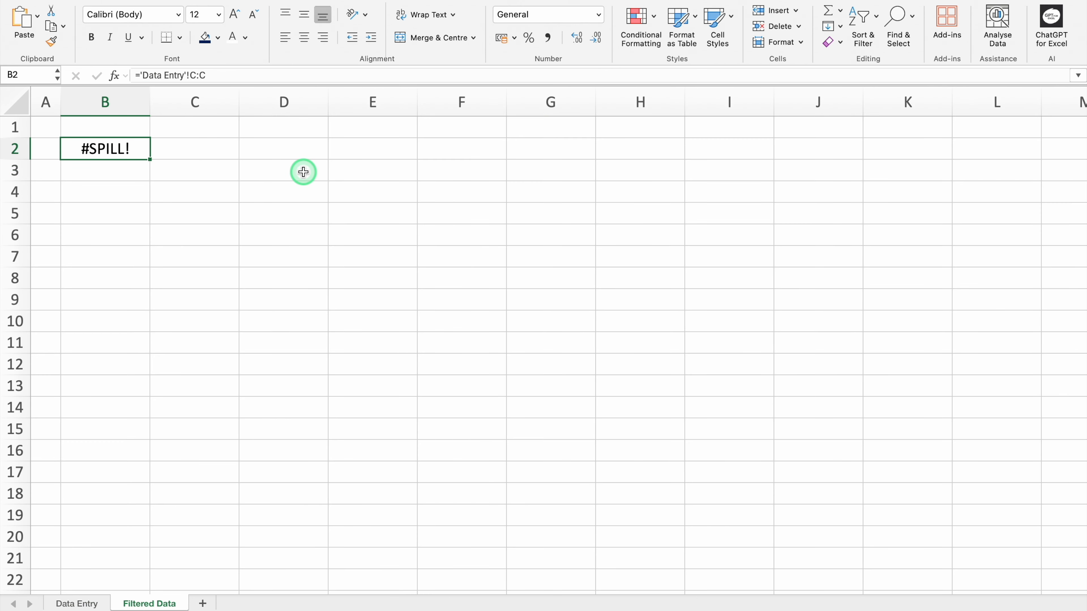
{"action": "scroll", "coordinate": [194, 184], "scroll_direction": "up", "scroll_amount": 5}
{"action": "double_click", "coordinate": [194, 184]}
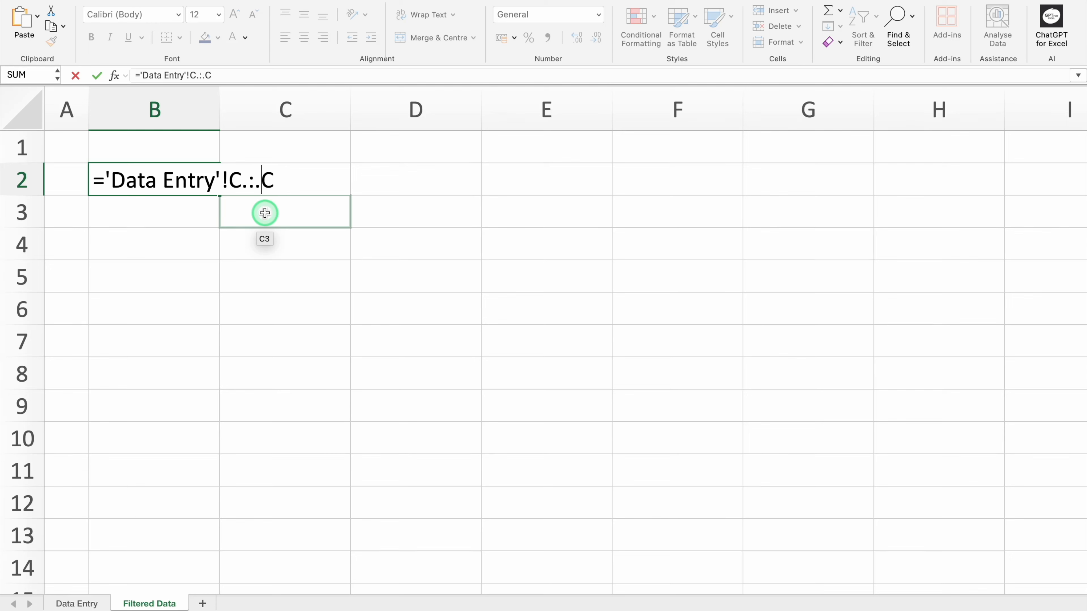
{"action": "key", "text": "Return"}
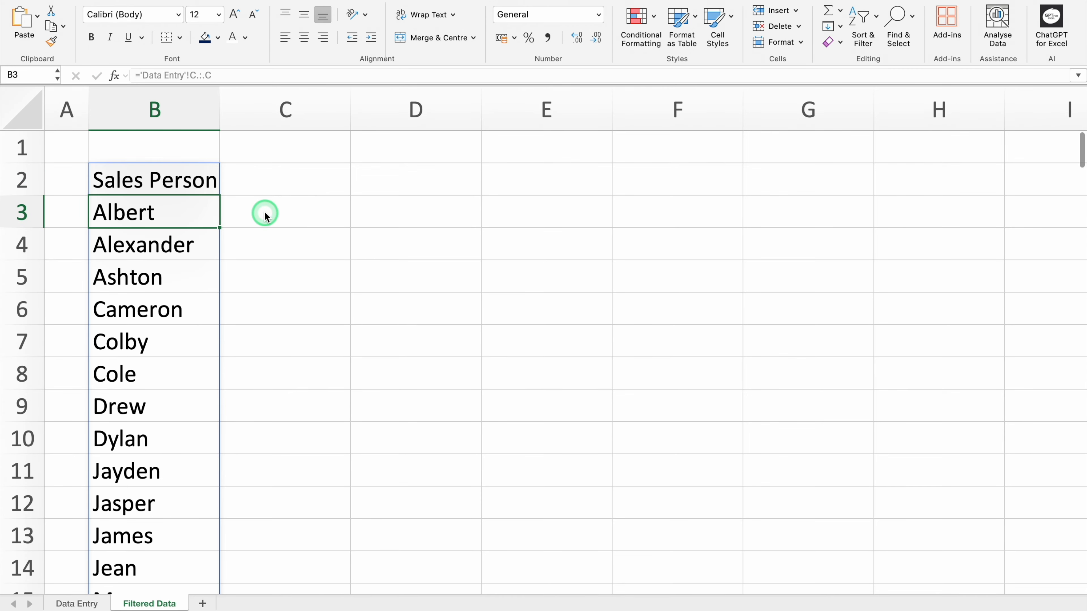
{"action": "left_click", "coordinate": [179, 179]}
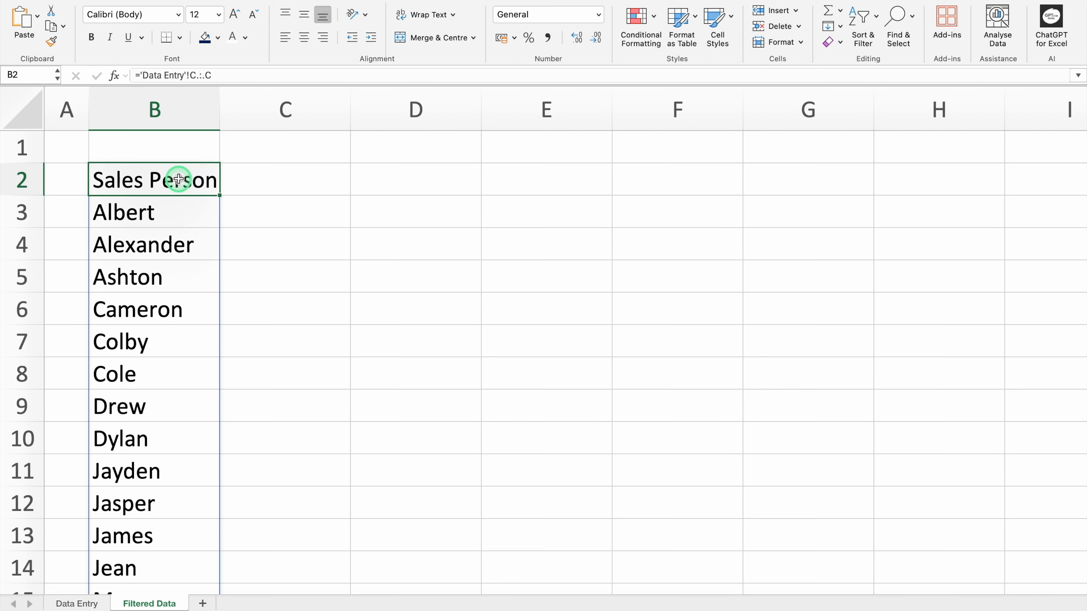
Enter a formula in C2 that references the entire Region column D of the Data Entry sheet.
{"action": "left_click", "coordinate": [254, 178]}
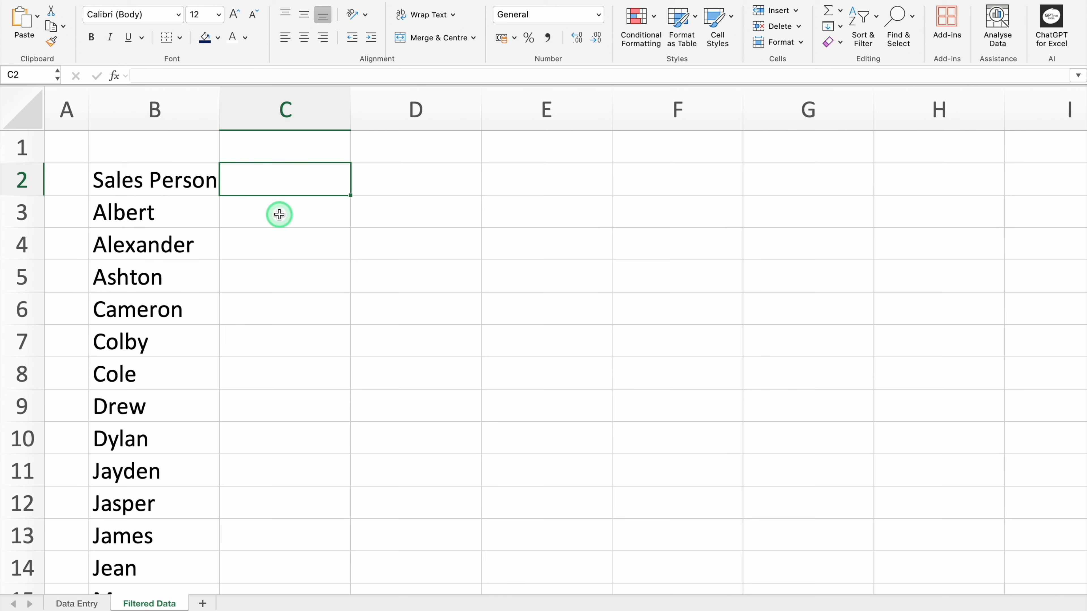
{"action": "type", "text": "="}
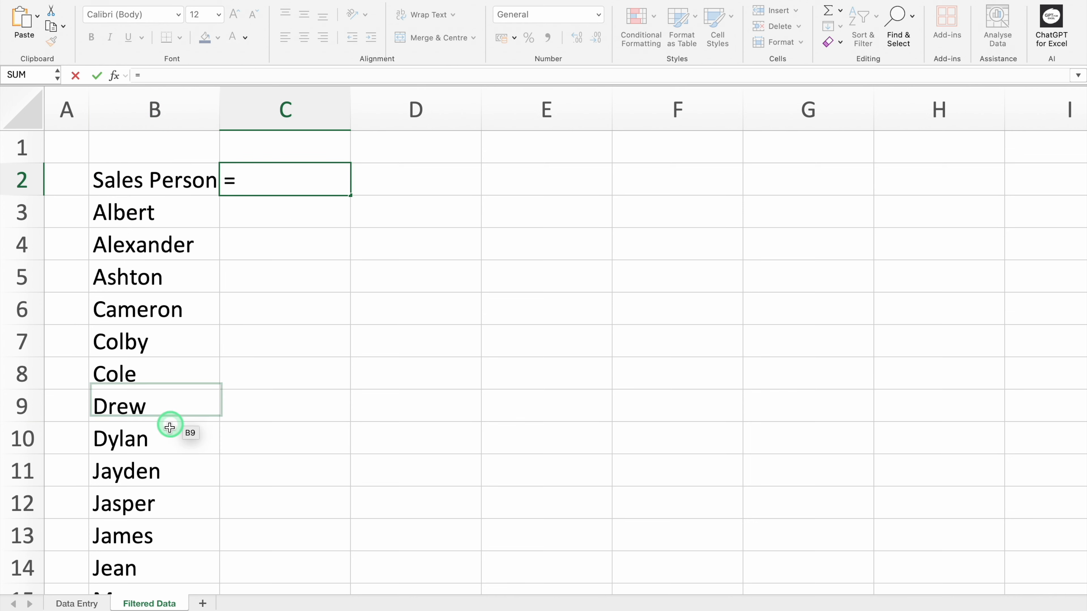
{"action": "left_click", "coordinate": [77, 603]}
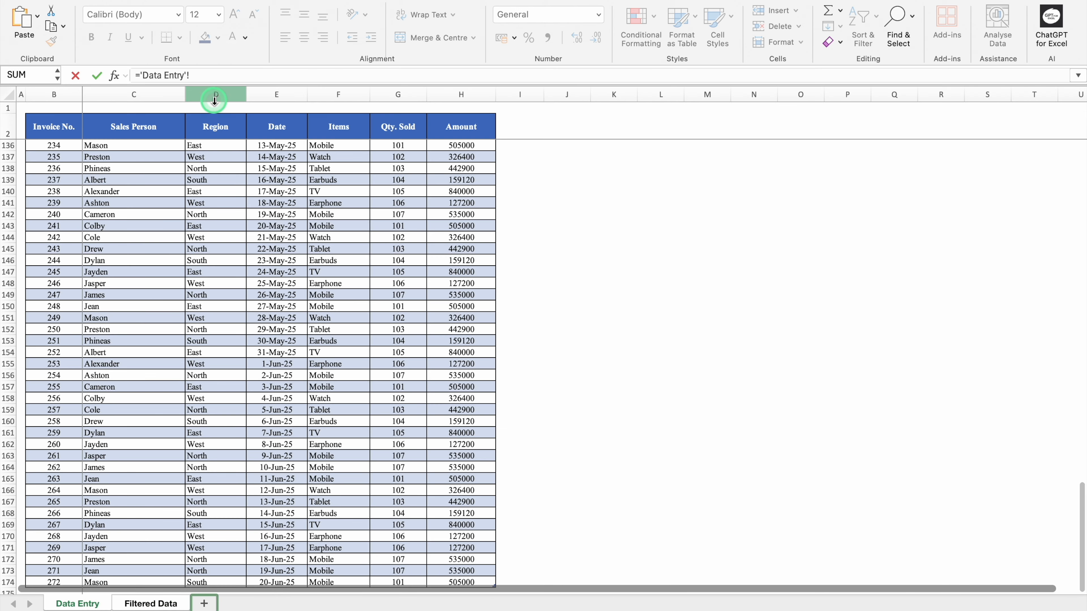
{"action": "left_click", "coordinate": [214, 95]}
{"action": "key", "text": "Return"}
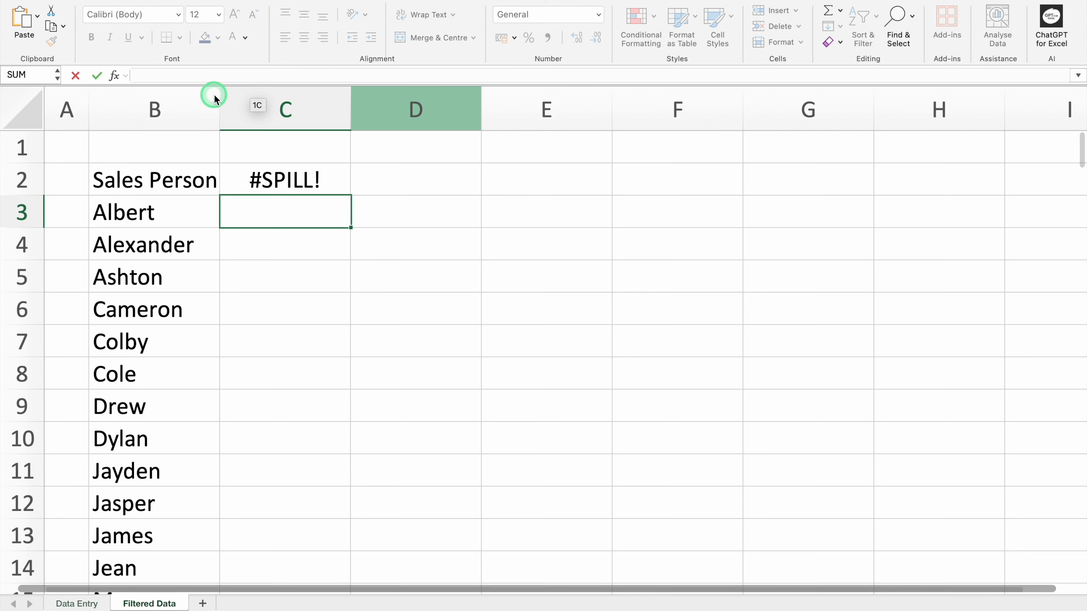
Convert the column D reference in C2 to a trimmed range, following the form of the formula in B2.
{"action": "double_click", "coordinate": [307, 173]}
{"action": "left_click", "coordinate": [375, 179]}
{"action": "type", "text": ".:D"}
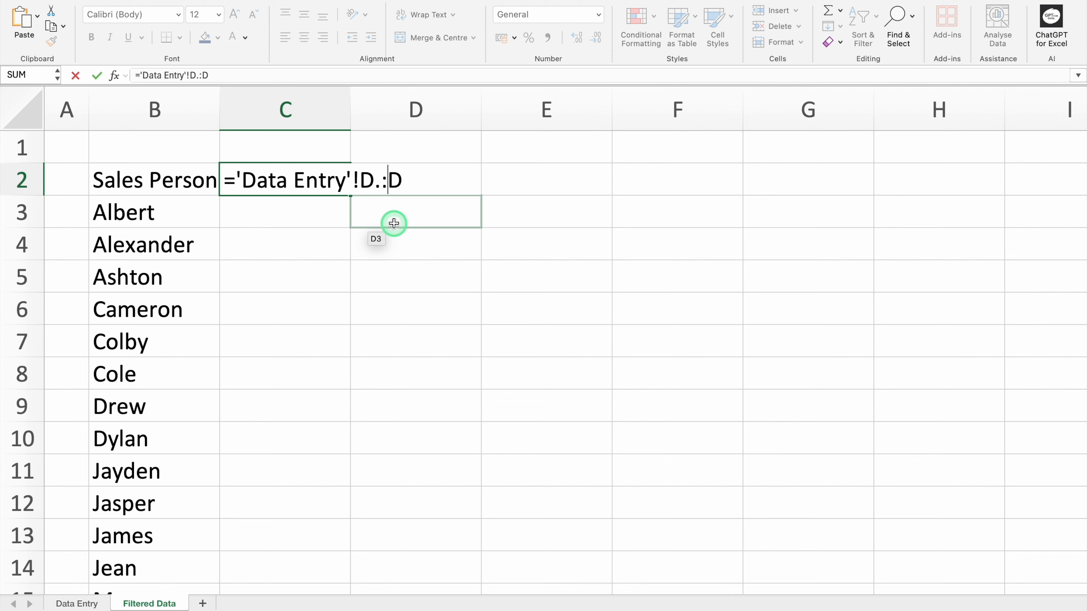
{"action": "key", "text": "Return"}
Enter a formula in D2 that references the entire Amount column H of the Data Entry sheet.
{"action": "left_click", "coordinate": [393, 171]}
{"action": "type", "text": "="}
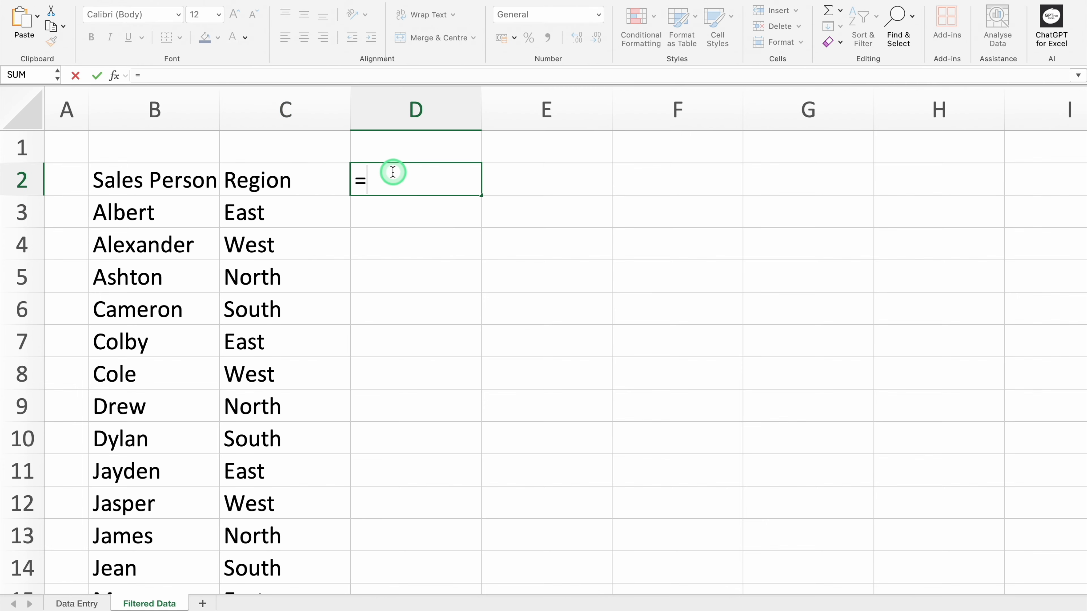
{"action": "left_click", "coordinate": [77, 603]}
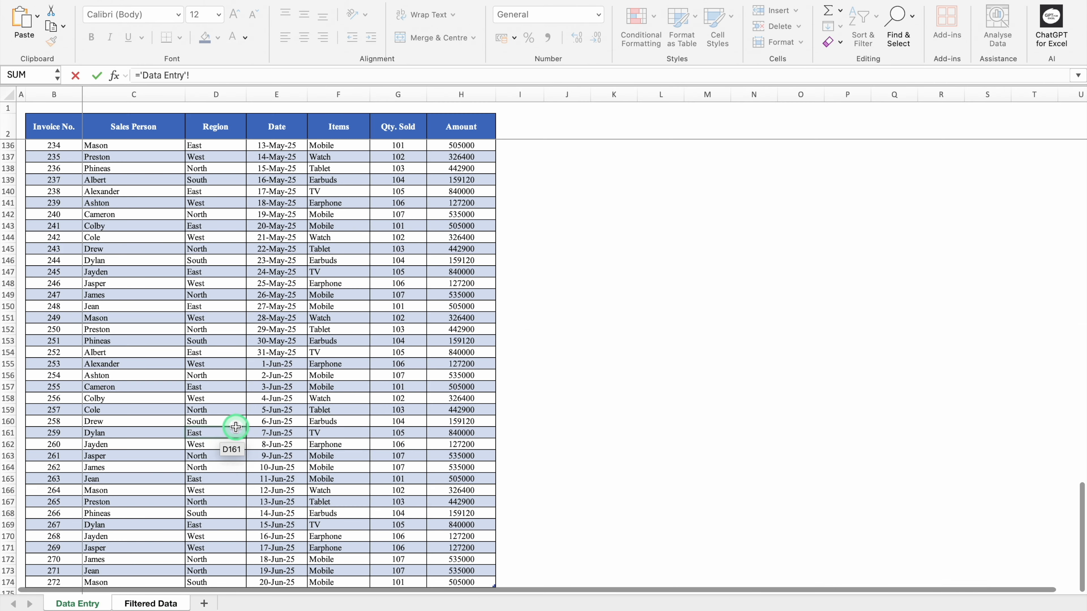
{"action": "left_click", "coordinate": [468, 94]}
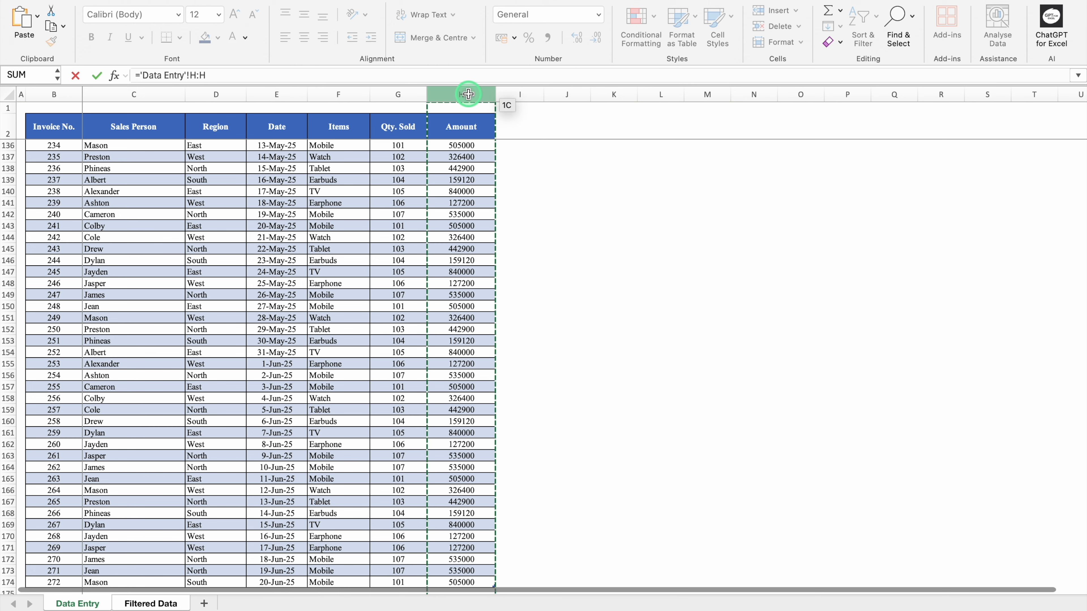
{"action": "key", "text": "Return"}
Convert the column H reference in D2 to a trimmed range, following the form of the formula in B2.
{"action": "double_click", "coordinate": [451, 179]}
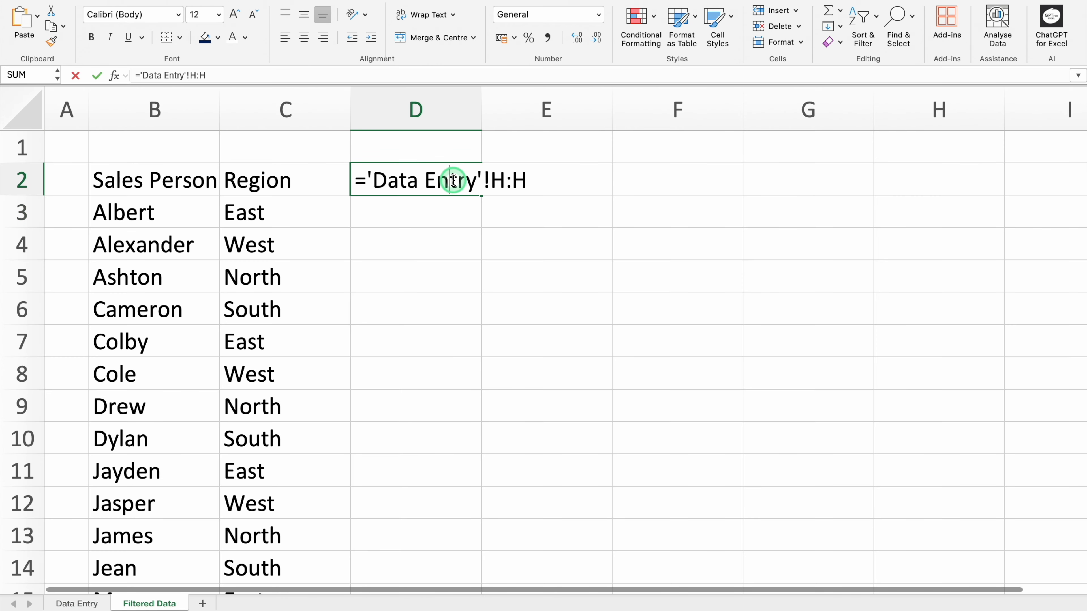
{"action": "left_click", "coordinate": [508, 179]}
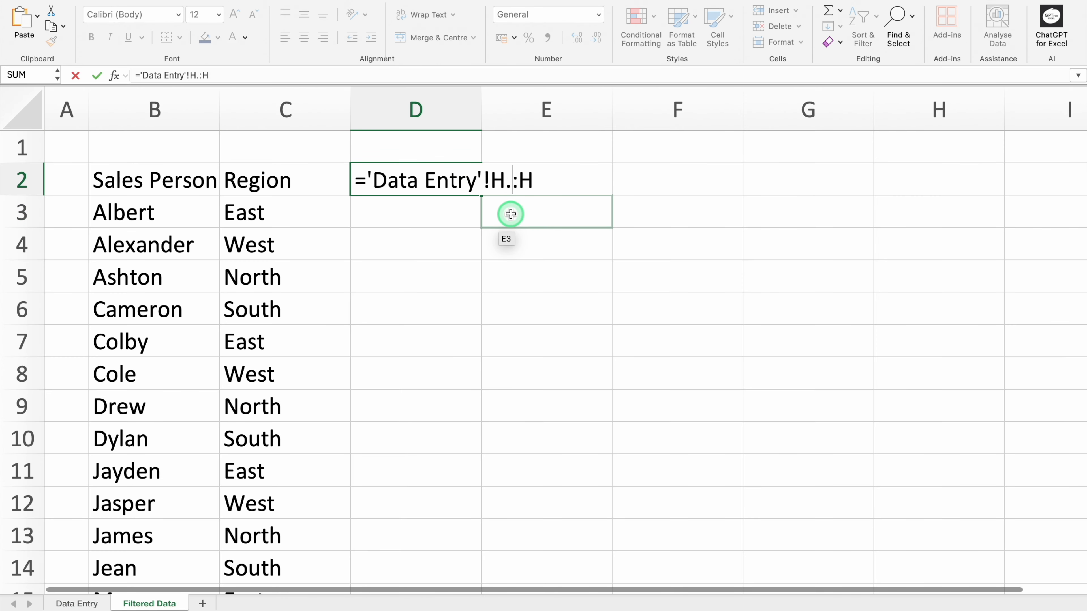
{"action": "left_click", "coordinate": [519, 179]}
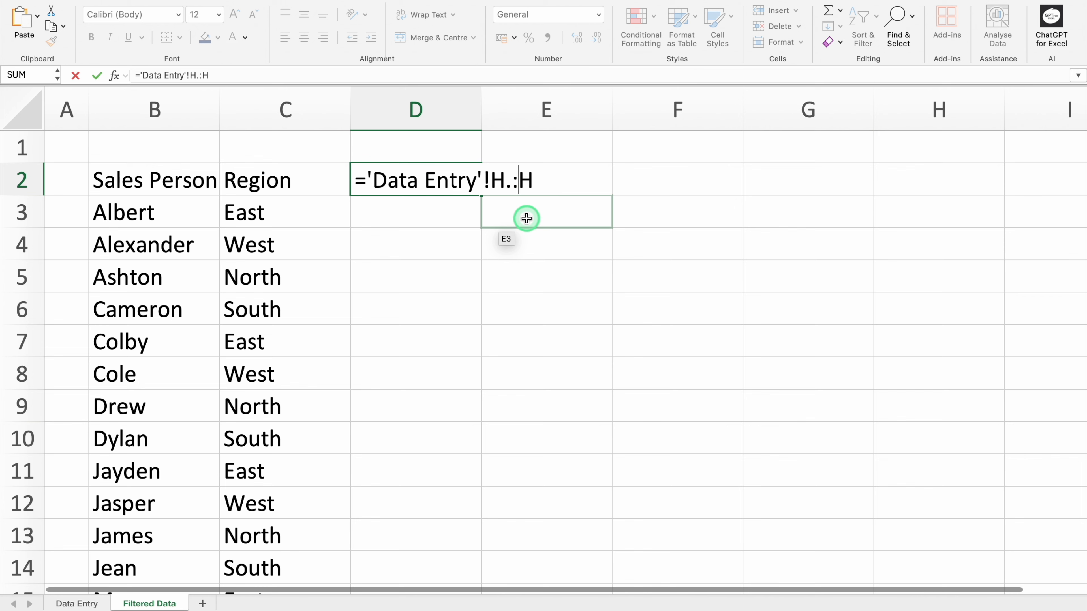
{"action": "key", "text": "Return"}
Centre column D and format the header cells B2:D2 with a blue fill, white font and centred text.
{"action": "left_click", "coordinate": [409, 109]}
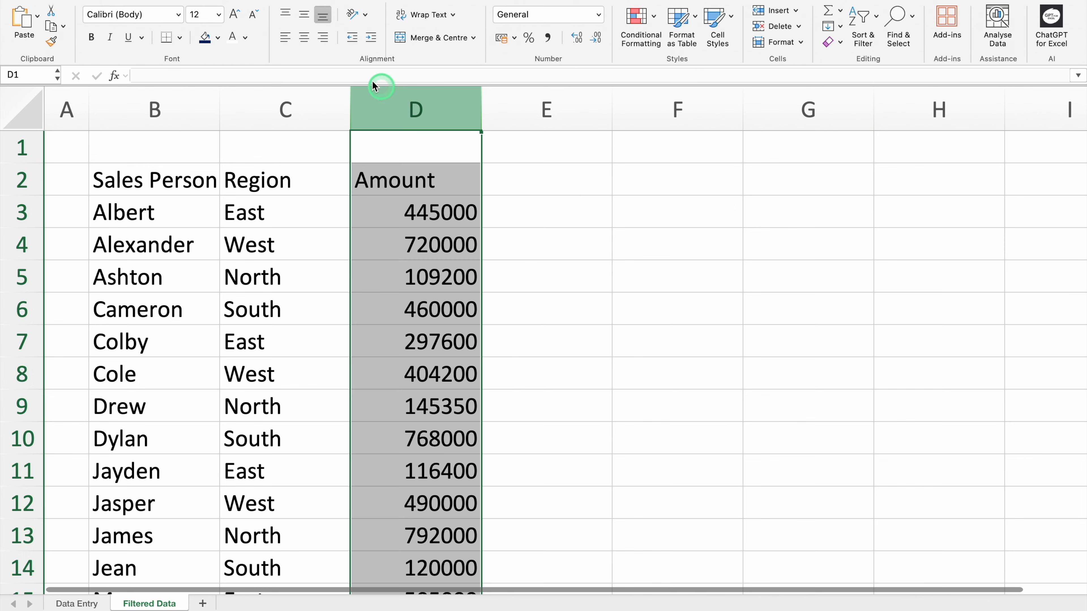
{"action": "left_click", "coordinate": [303, 38]}
{"action": "left_click_drag", "start_coordinate": [157, 177], "coordinate": [378, 176]}
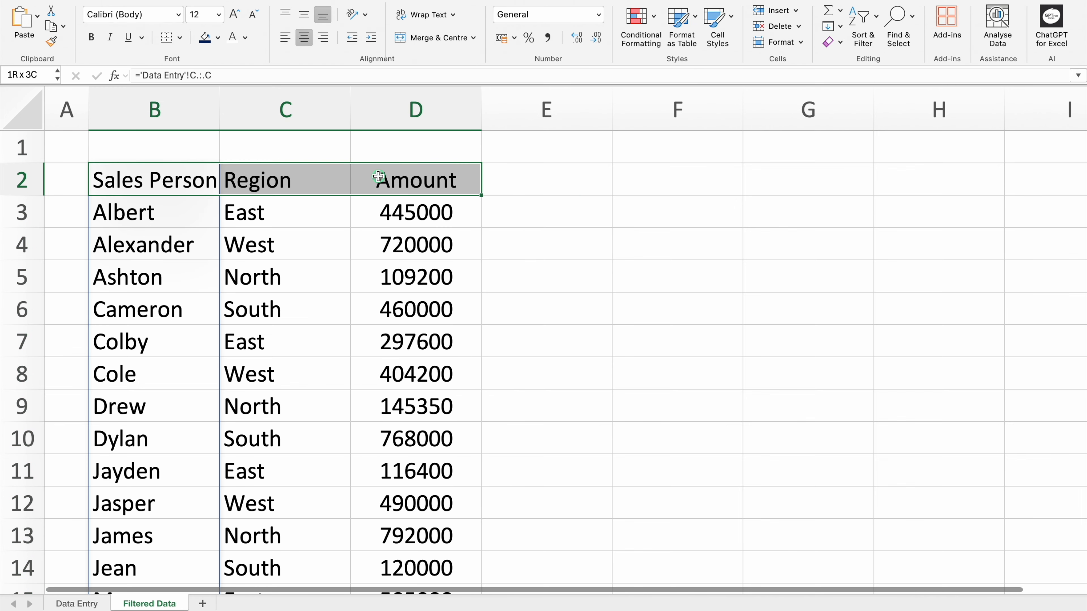
{"action": "left_click", "coordinate": [219, 38]}
{"action": "left_click", "coordinate": [300, 211]}
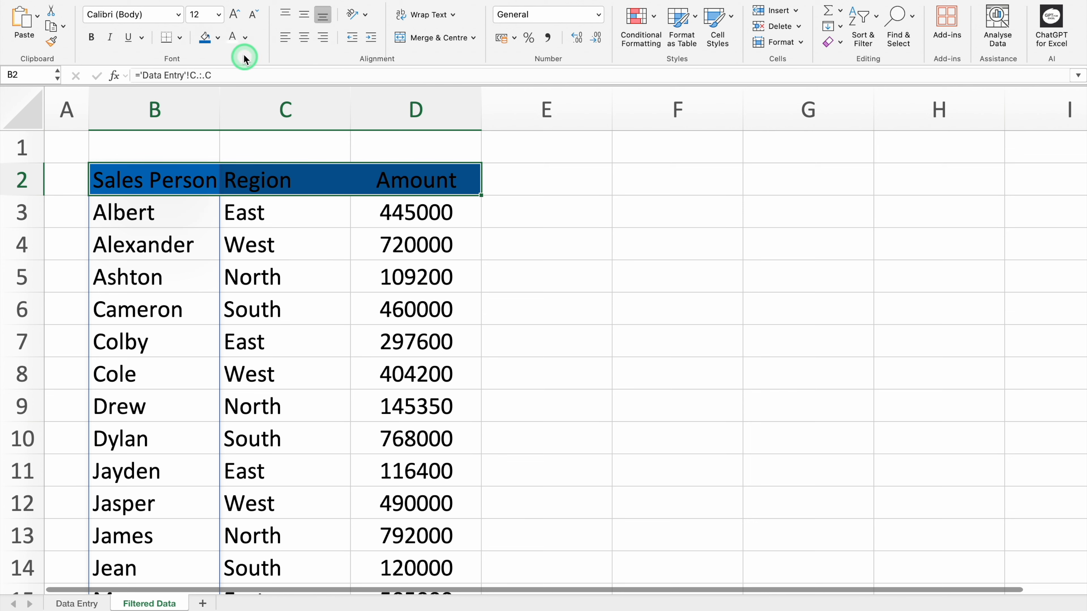
{"action": "left_click", "coordinate": [232, 38]}
{"action": "left_click", "coordinate": [304, 38]}
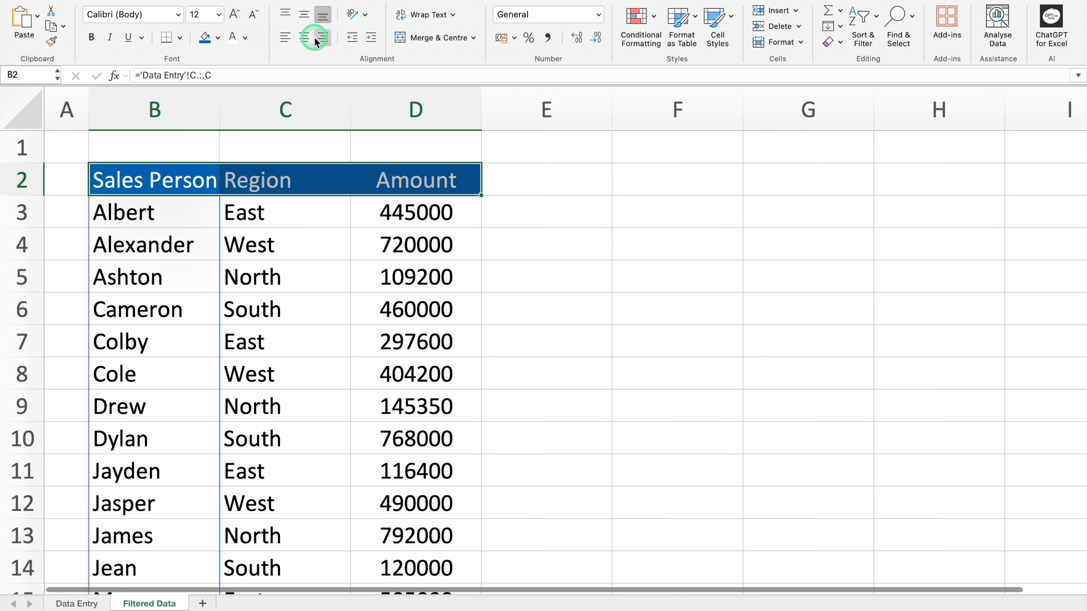
Apply all borders to the extracted data from the header row down to row 174.
{"action": "left_click", "coordinate": [262, 183]}
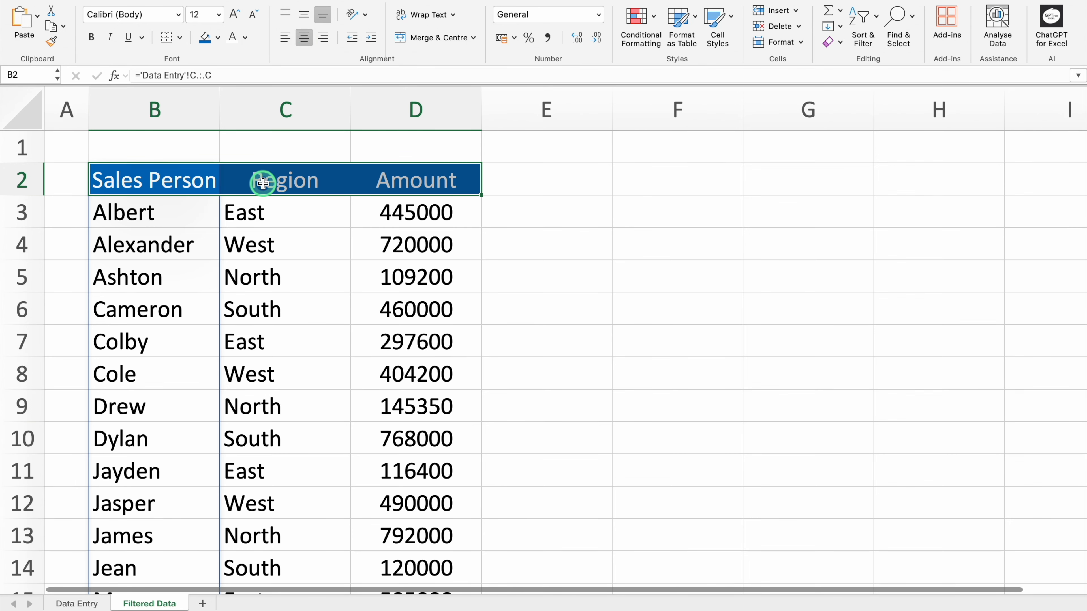
{"action": "key", "text": "ctrl+shift+Down"}
{"action": "left_click", "coordinate": [180, 37]}
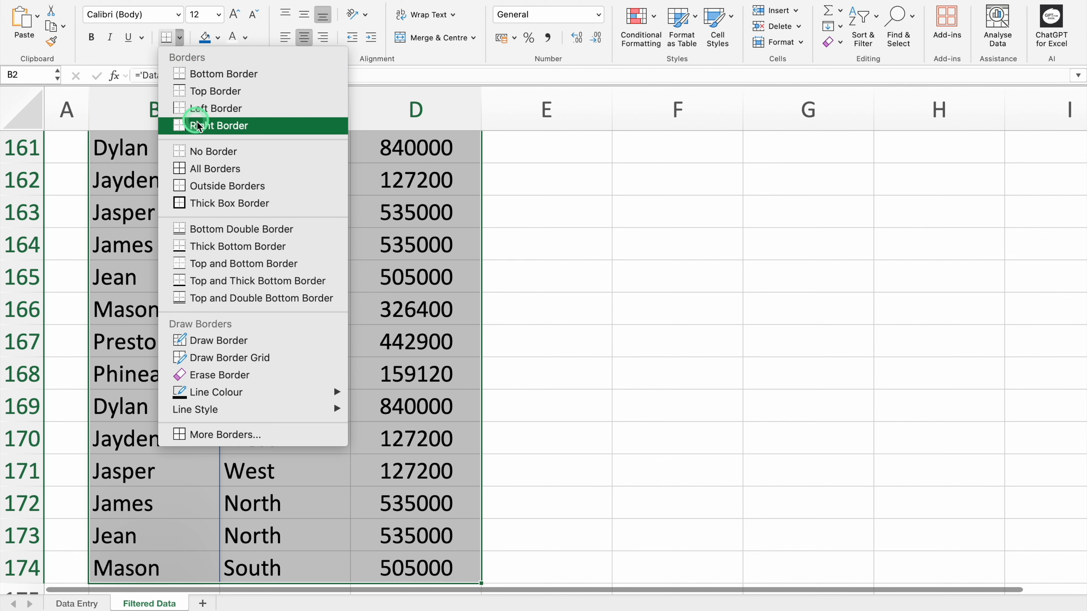
{"action": "left_click", "coordinate": [210, 168]}
{"action": "key", "text": "ctrl+Home"}
{"action": "left_click", "coordinate": [556, 196]}
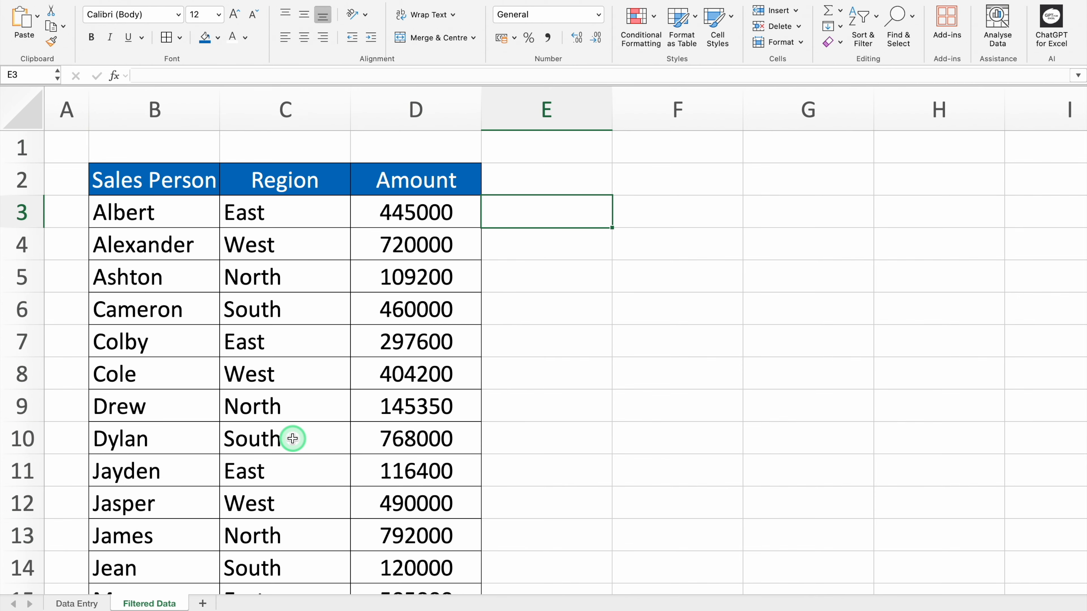
Add a new sheet named Filtered Data 2 after Filtered Data and narrow its column A.
{"action": "left_click", "coordinate": [86, 604]}
{"action": "left_click", "coordinate": [150, 604]}
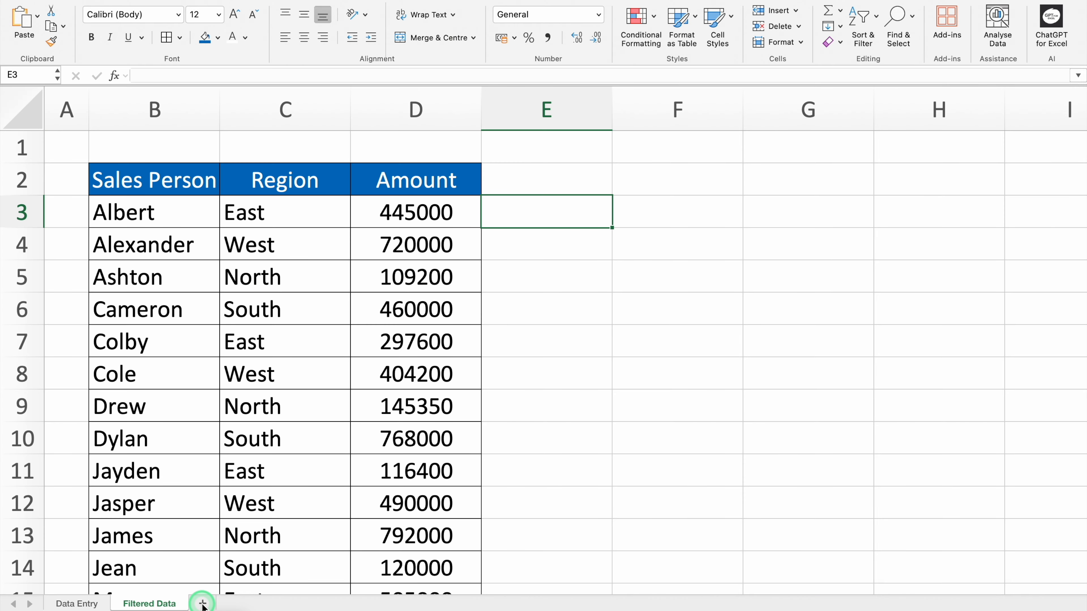
{"action": "left_click", "coordinate": [203, 603]}
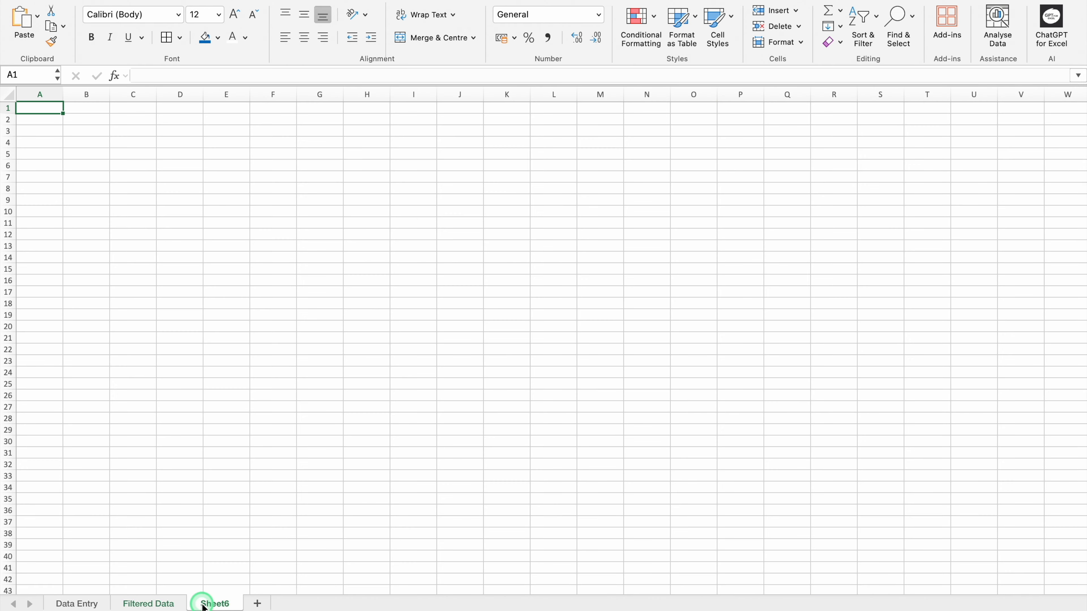
{"action": "double_click", "coordinate": [214, 604]}
{"action": "type", "text": "Filtered"}
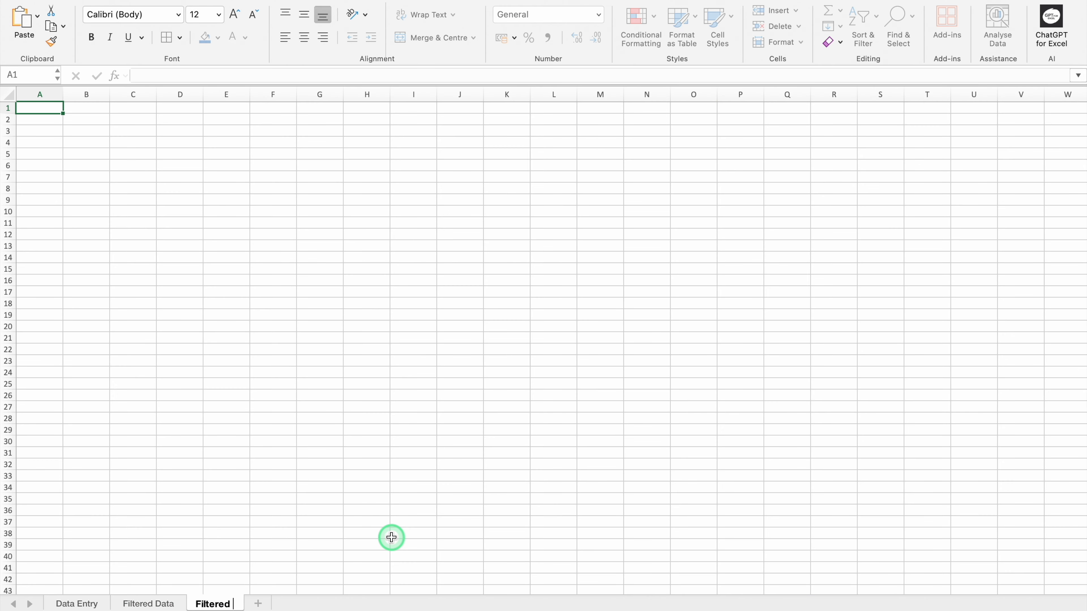
{"action": "type", "text": " Data 2"}
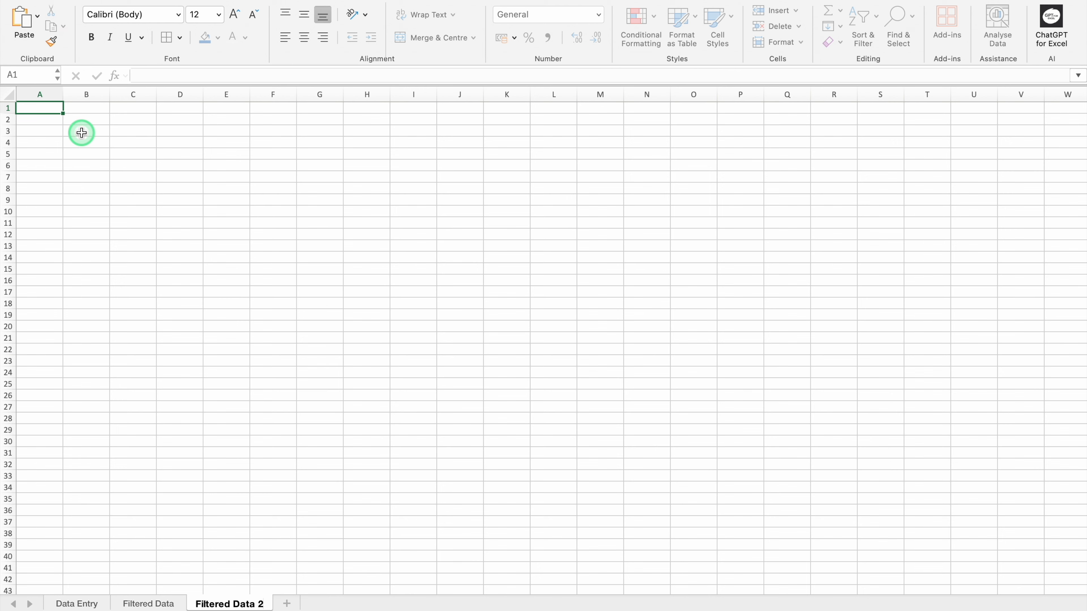
{"action": "left_click", "coordinate": [49, 107]}
{"action": "left_click_drag", "start_coordinate": [62, 98], "coordinate": [27, 98]}
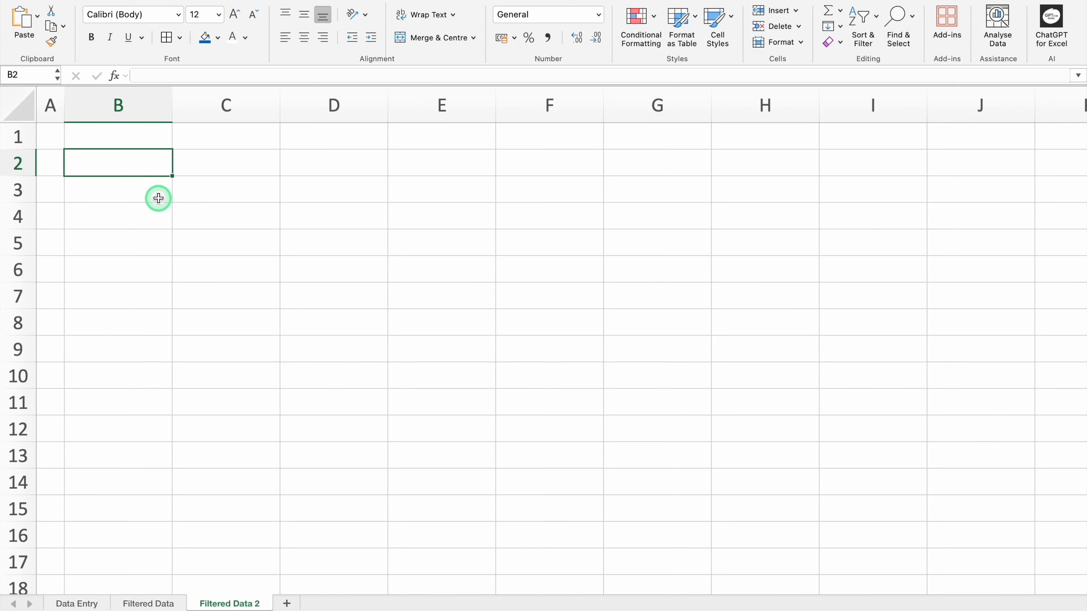
Reference the Sales Person and Region headers, cells C2 and D2 of Data Entry, in B2 and C2 of Filtered Data 2.
{"action": "type", "text": "="}
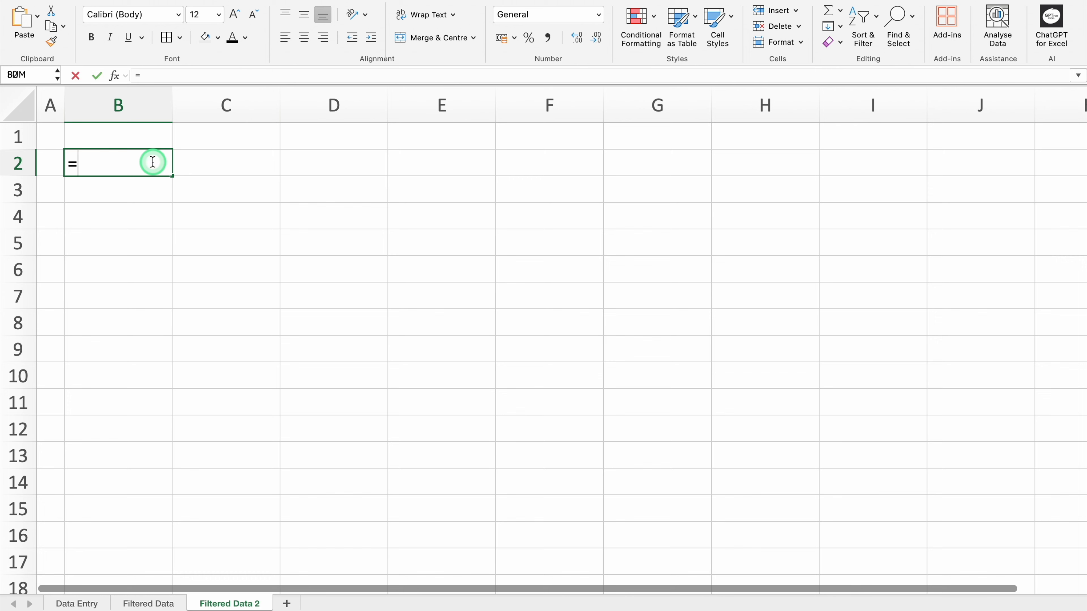
{"action": "left_click", "coordinate": [85, 605]}
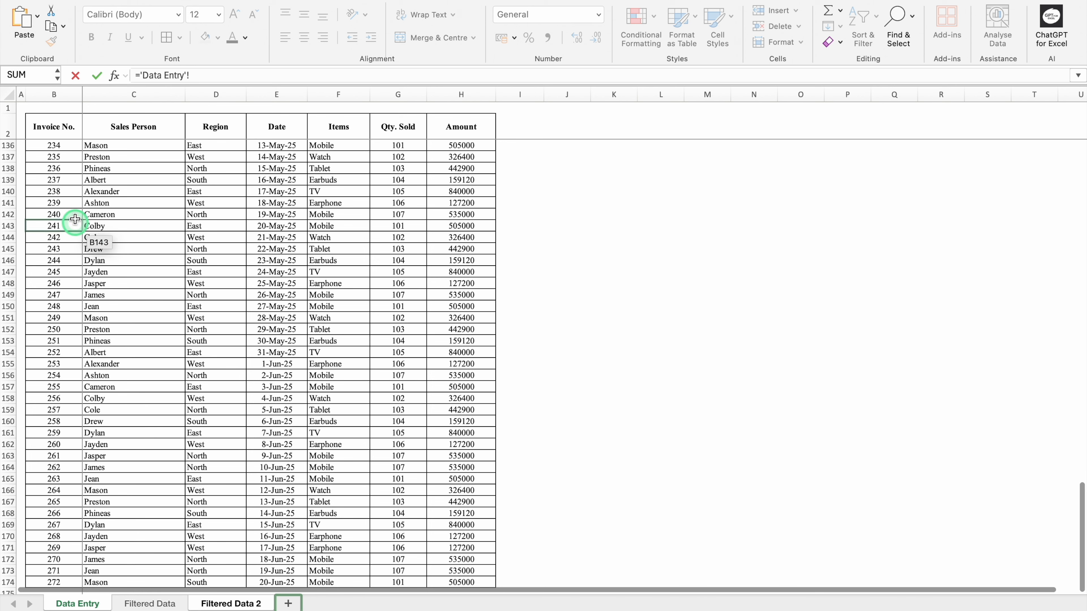
{"action": "left_click", "coordinate": [133, 125]}
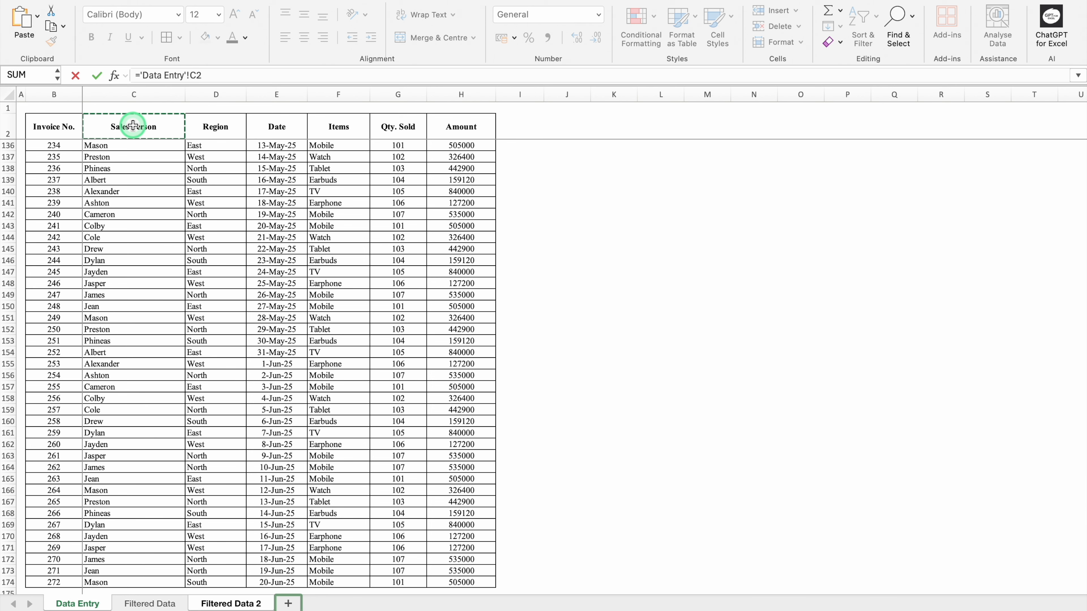
{"action": "key", "text": "Return"}
{"action": "left_click", "coordinate": [220, 162]}
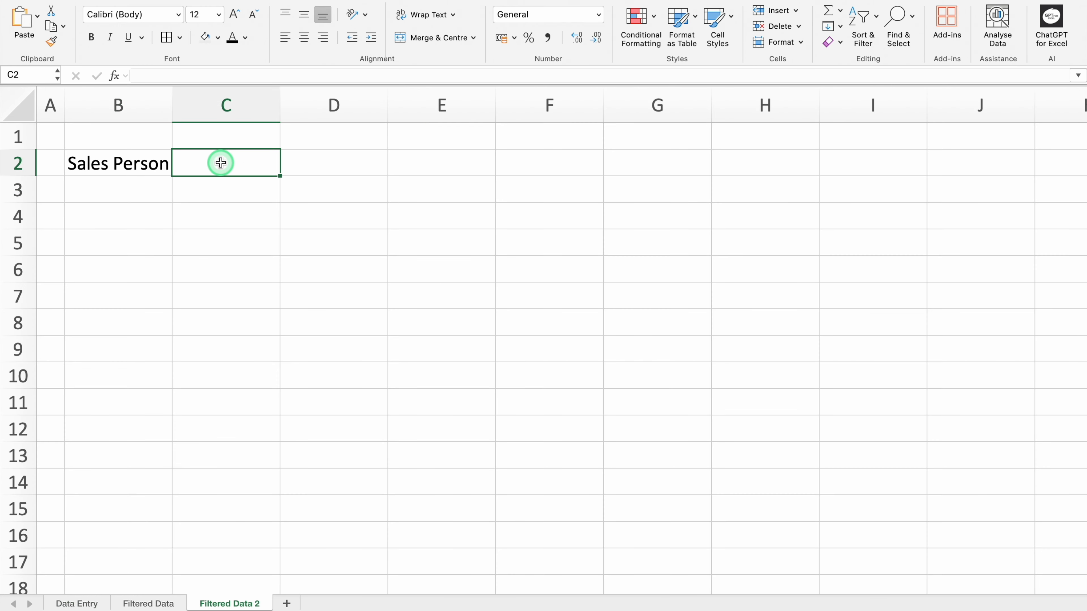
{"action": "type", "text": "="}
{"action": "left_click", "coordinate": [82, 604]}
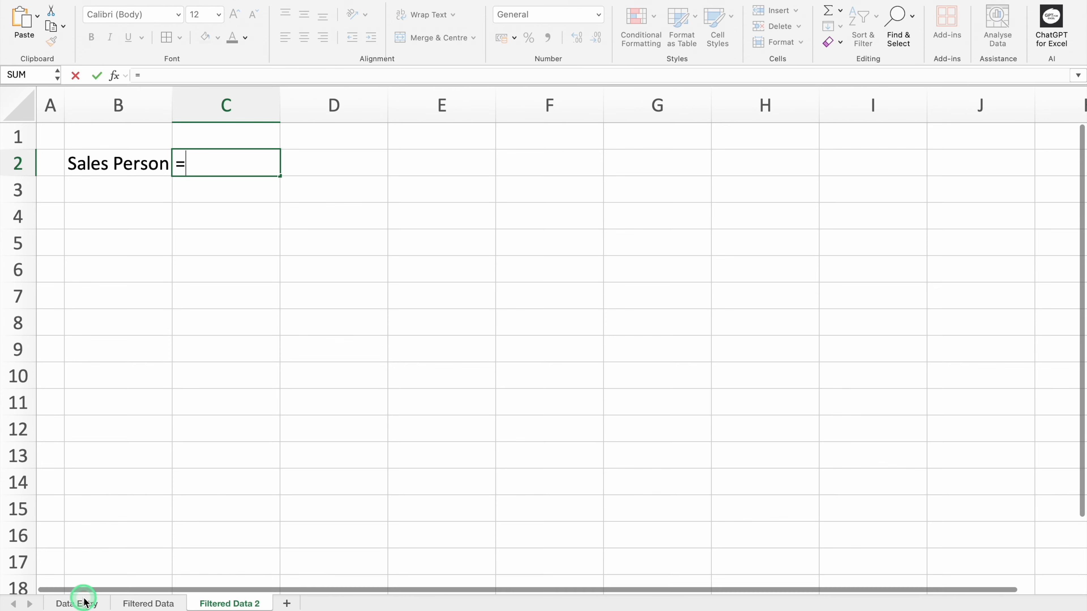
{"action": "left_click", "coordinate": [229, 131]}
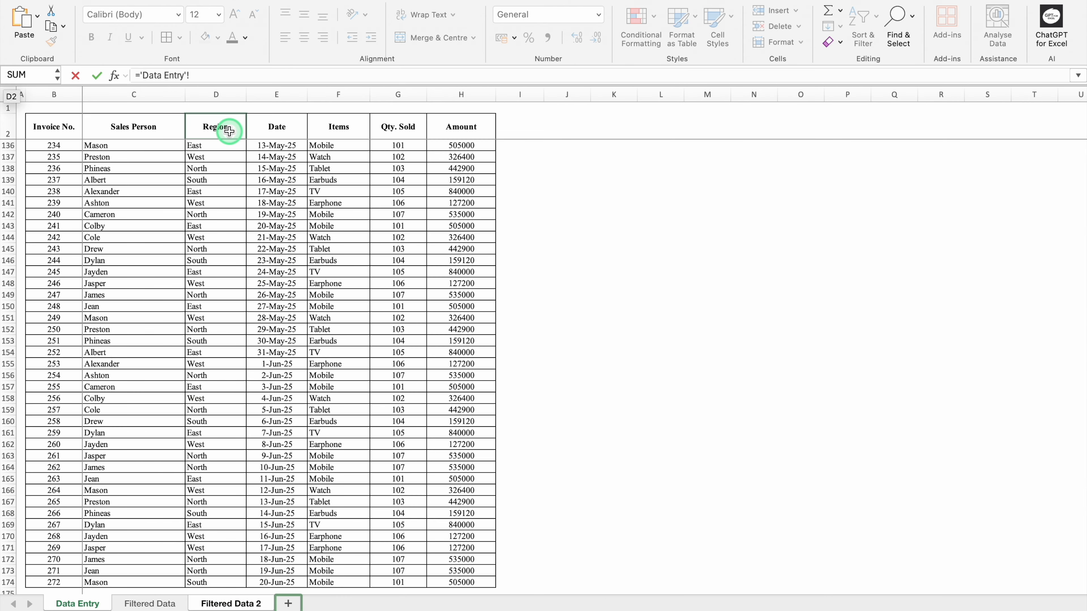
{"action": "key", "text": "Return"}
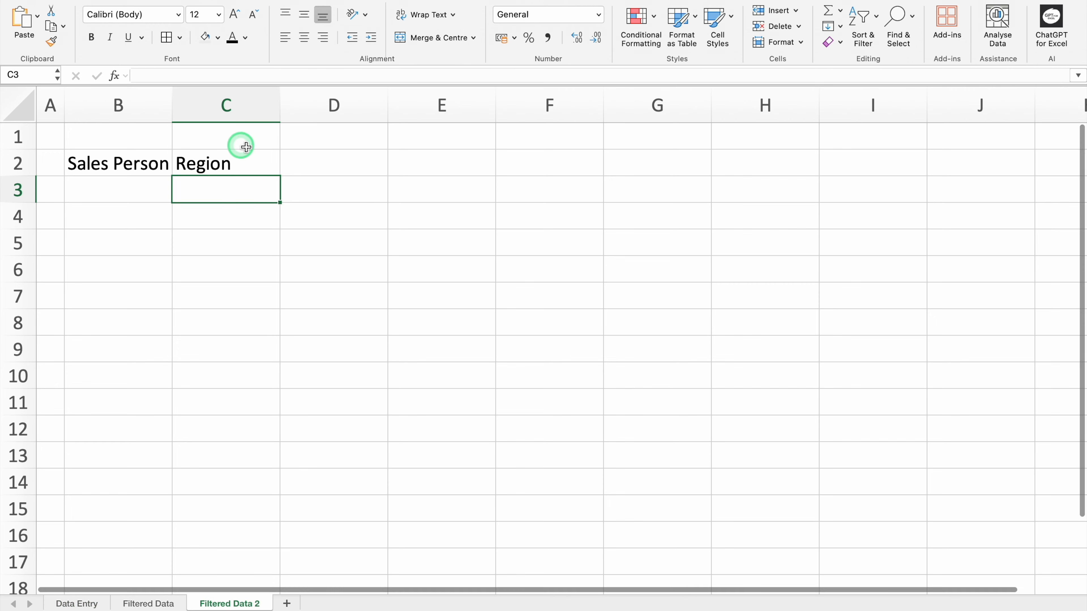
Reference the Amount header, cell H2 of Data Entry, in D2 of Filtered Data 2.
{"action": "left_click", "coordinate": [314, 166]}
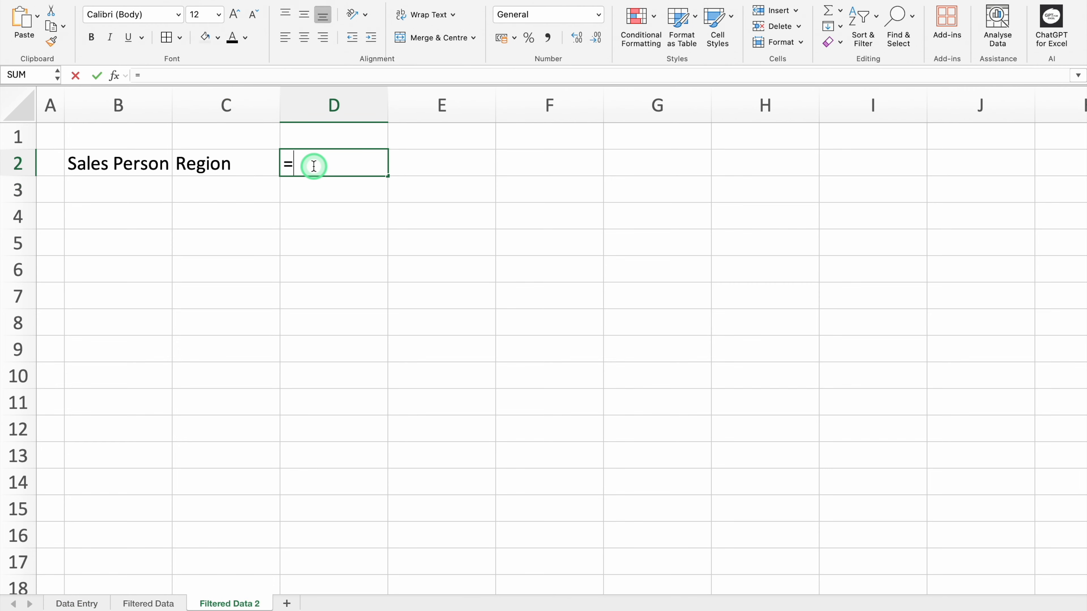
{"action": "left_click", "coordinate": [84, 603]}
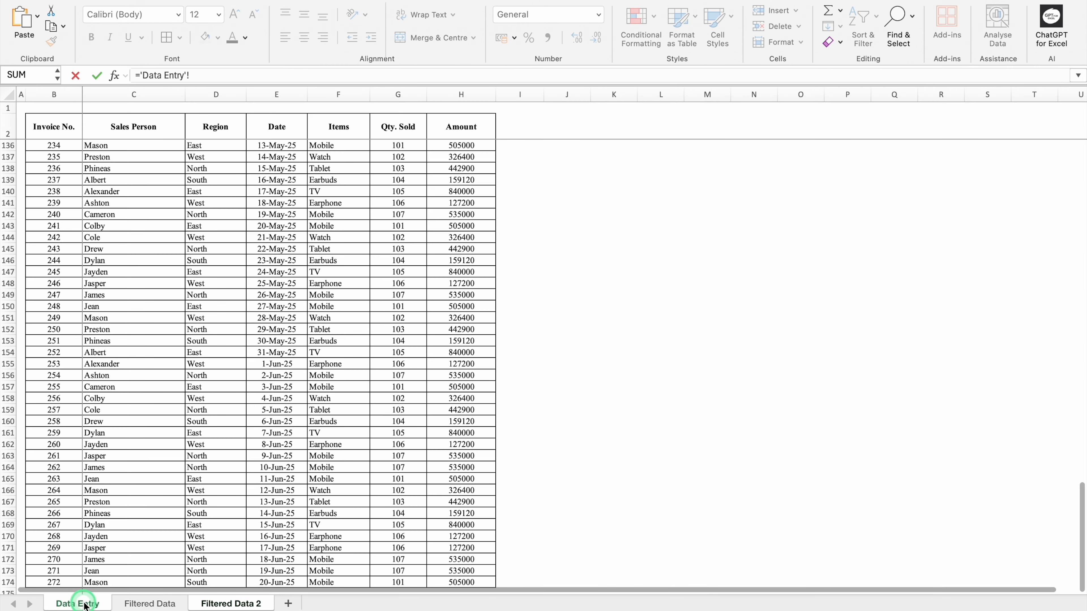
{"action": "left_click", "coordinate": [474, 131]}
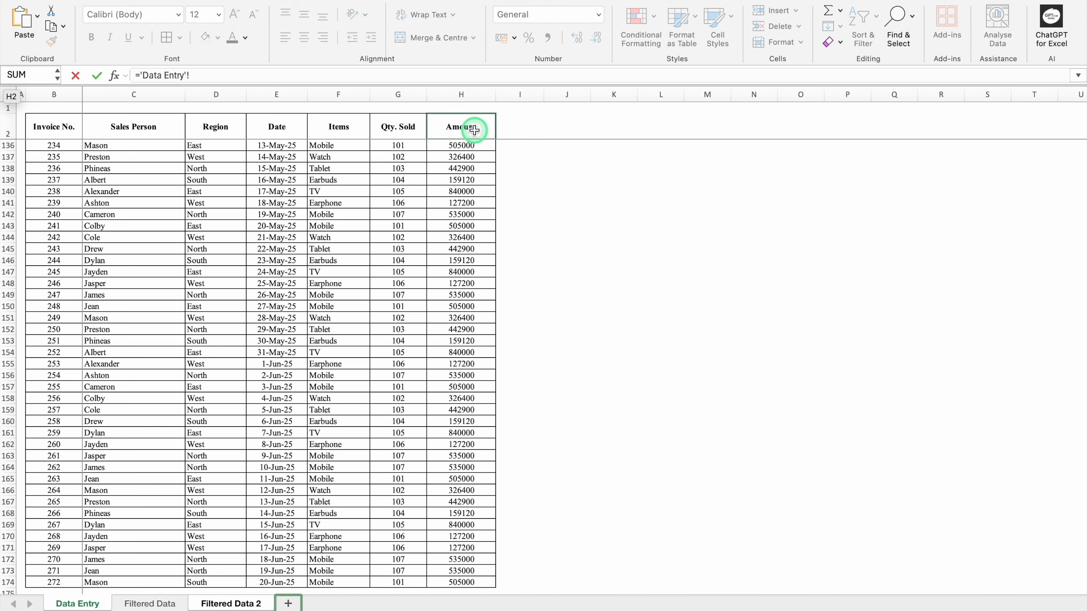
{"action": "key", "text": "Return"}
Fill the B2:D2 formulas down to pull in the data rows and apply all borders to the filled range.
{"action": "left_click_drag", "start_coordinate": [158, 163], "coordinate": [286, 164]}
{"action": "left_click_drag", "start_coordinate": [387, 176], "coordinate": [391, 532]}
{"action": "left_click_drag", "start_coordinate": [1081, 505], "coordinate": [1077, 134]}
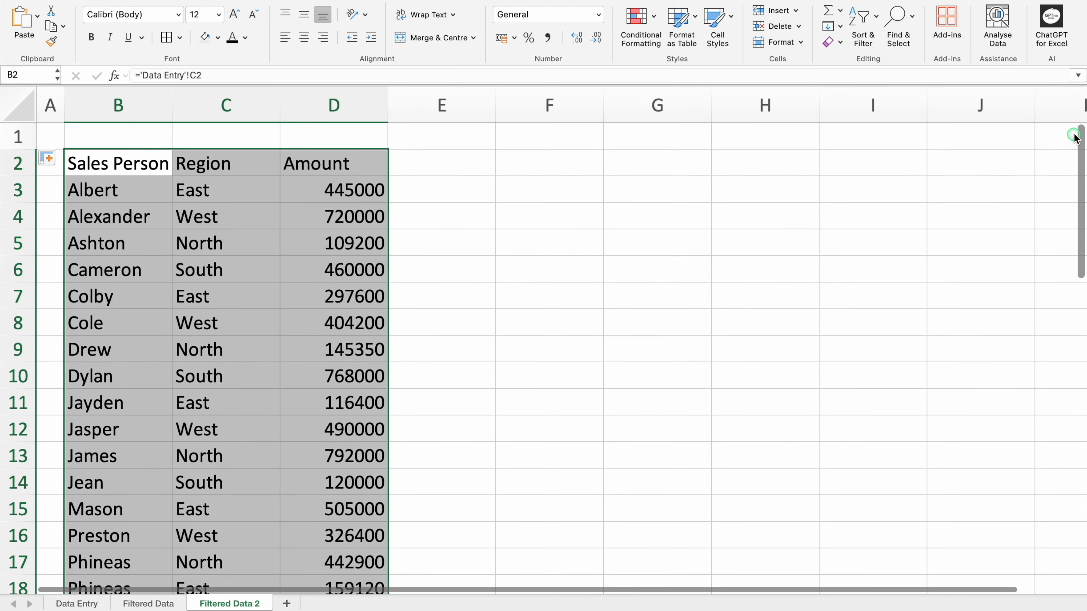
{"action": "left_click", "coordinate": [166, 37]}
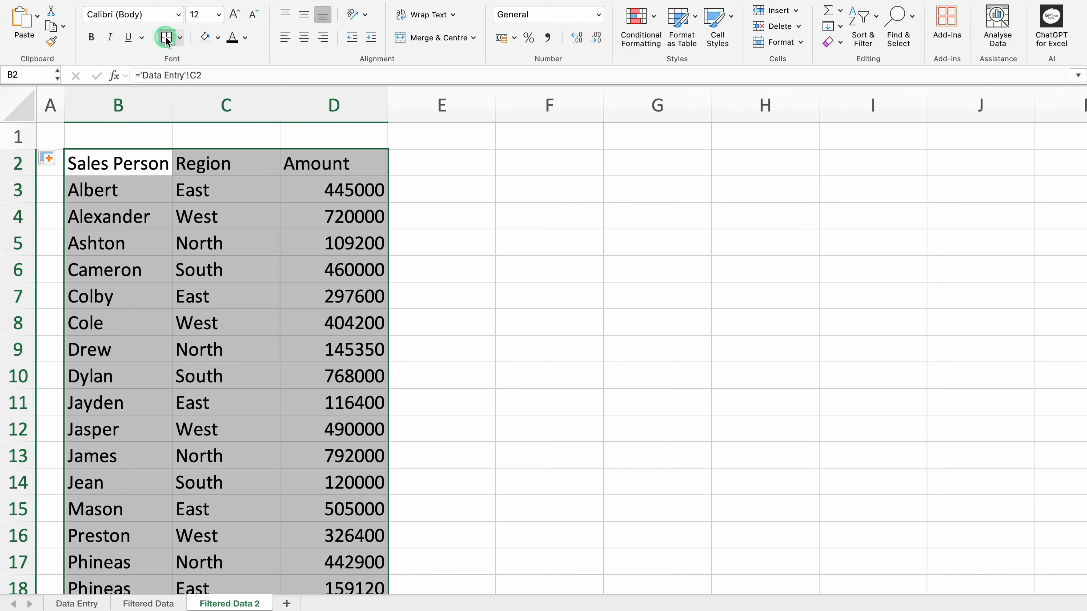
Format the header cells B2:D2 on Filtered Data 2 with a blue fill, white font and centred text.
{"action": "left_click_drag", "start_coordinate": [109, 163], "coordinate": [314, 163]}
{"action": "left_click", "coordinate": [218, 37]}
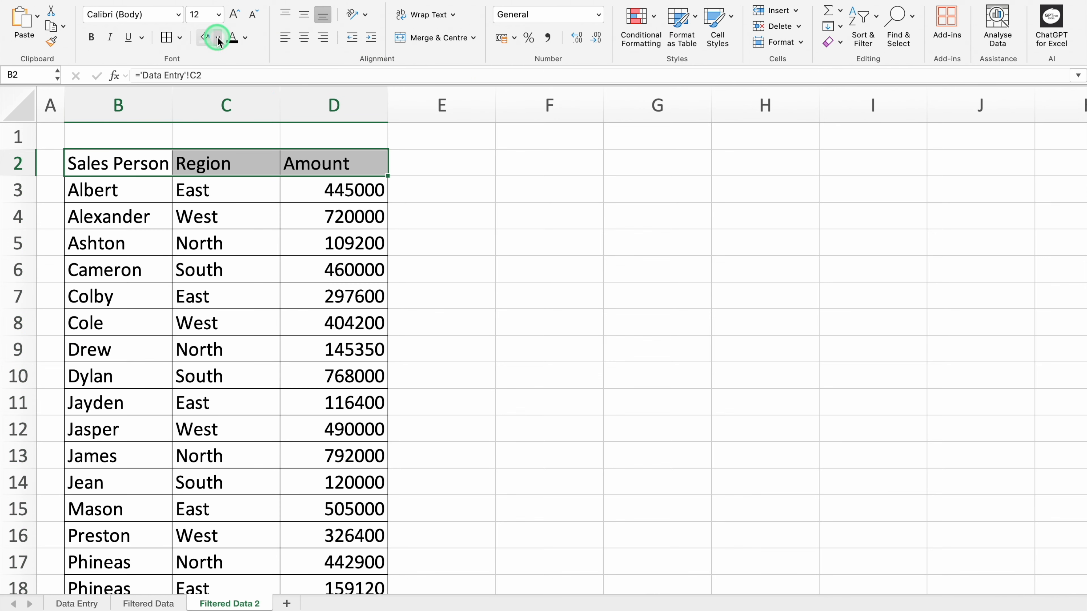
{"action": "left_click", "coordinate": [298, 214]}
{"action": "left_click", "coordinate": [246, 38]}
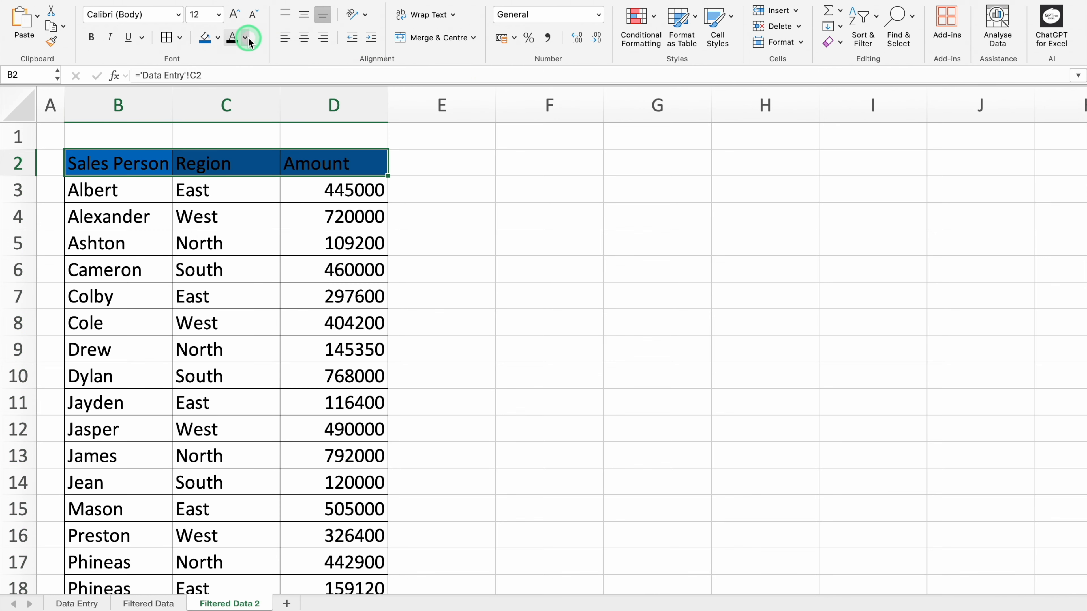
{"action": "left_click", "coordinate": [235, 113]}
{"action": "left_click", "coordinate": [303, 37]}
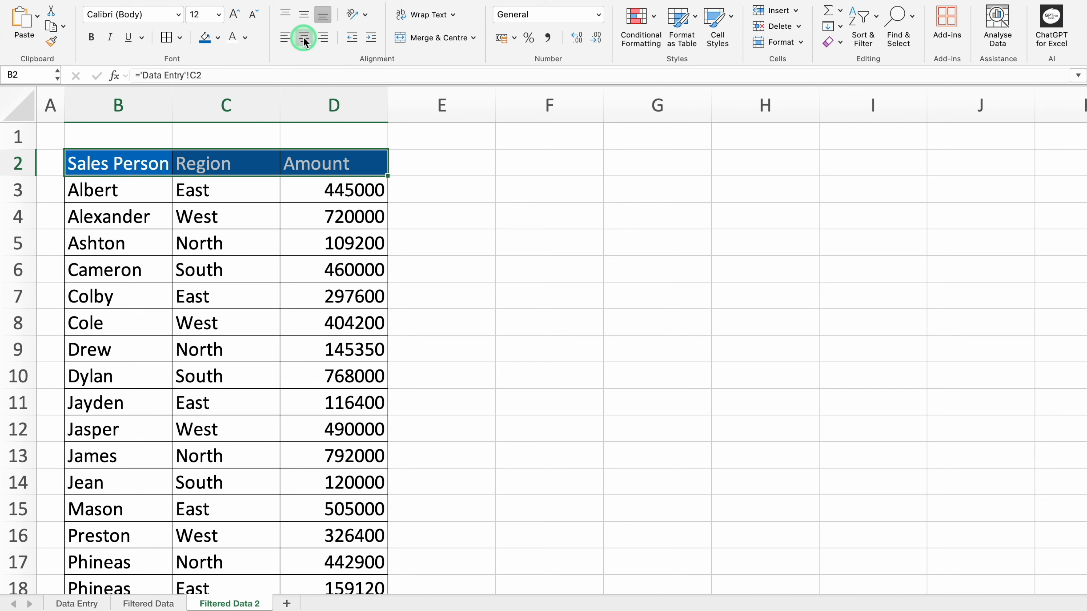
Centre the contents of the Amount column D on Filtered Data 2.
{"action": "left_click", "coordinate": [341, 105]}
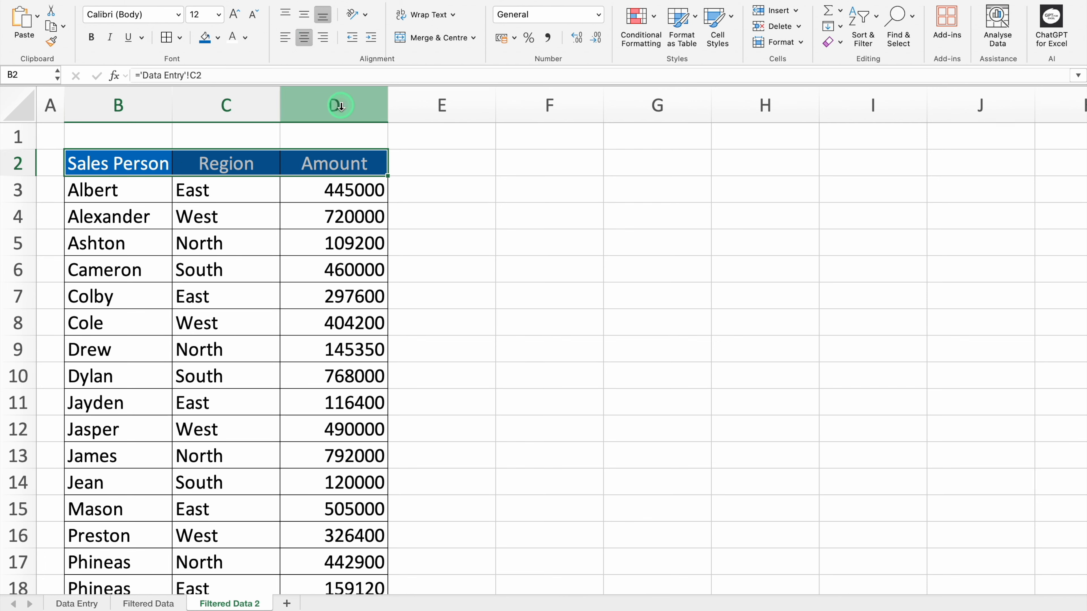
{"action": "left_click", "coordinate": [304, 37]}
{"action": "left_click", "coordinate": [473, 216]}
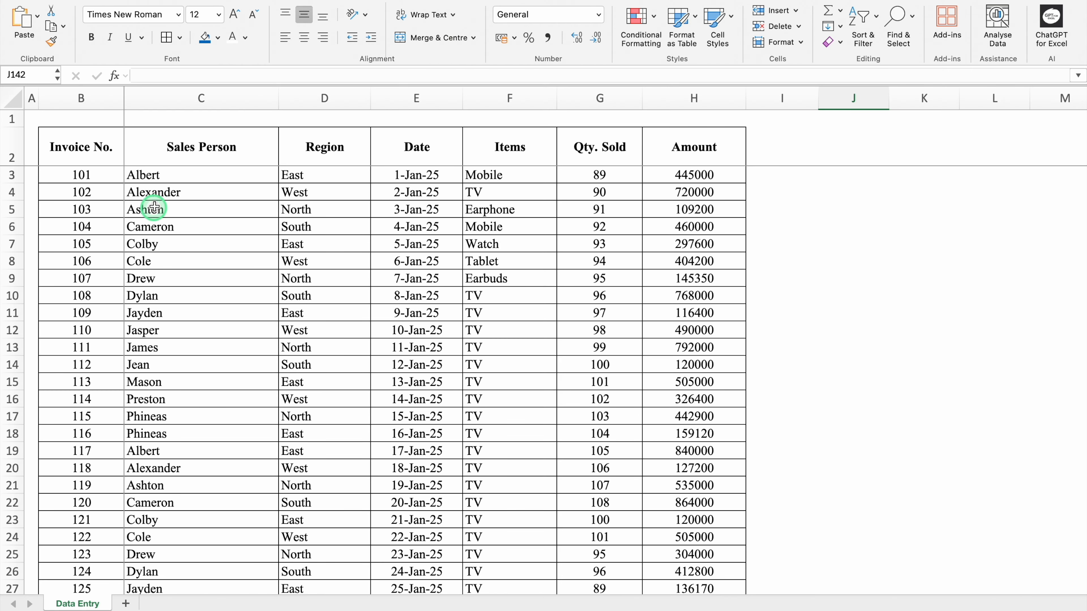
Convert the Data Entry range B2:H174 to a table with headers and turn off its filter buttons.
{"action": "left_click", "coordinate": [163, 180]}
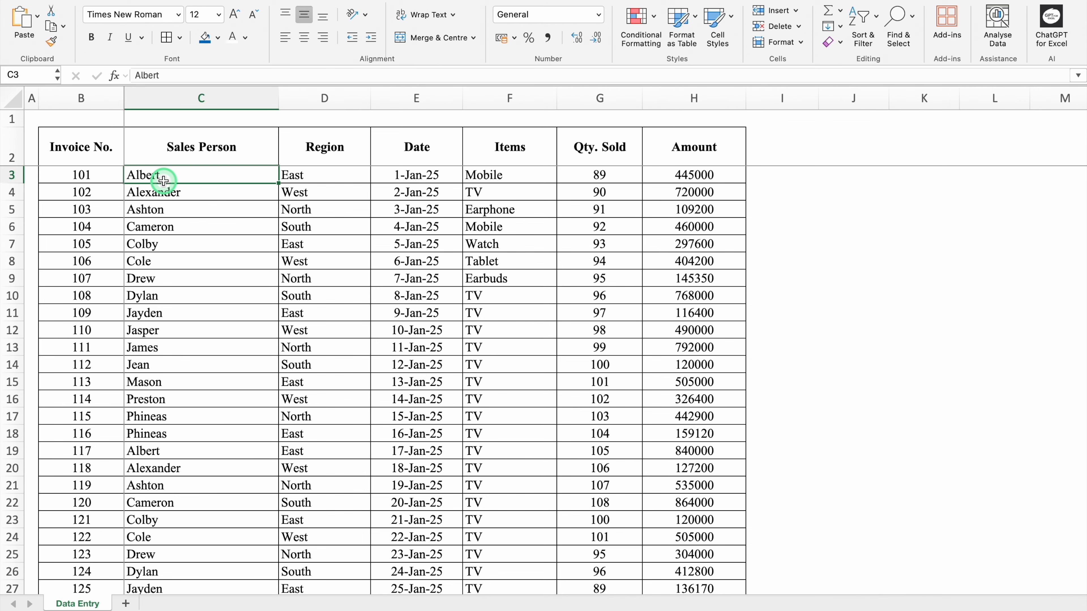
{"action": "key", "text": "ctrl+t"}
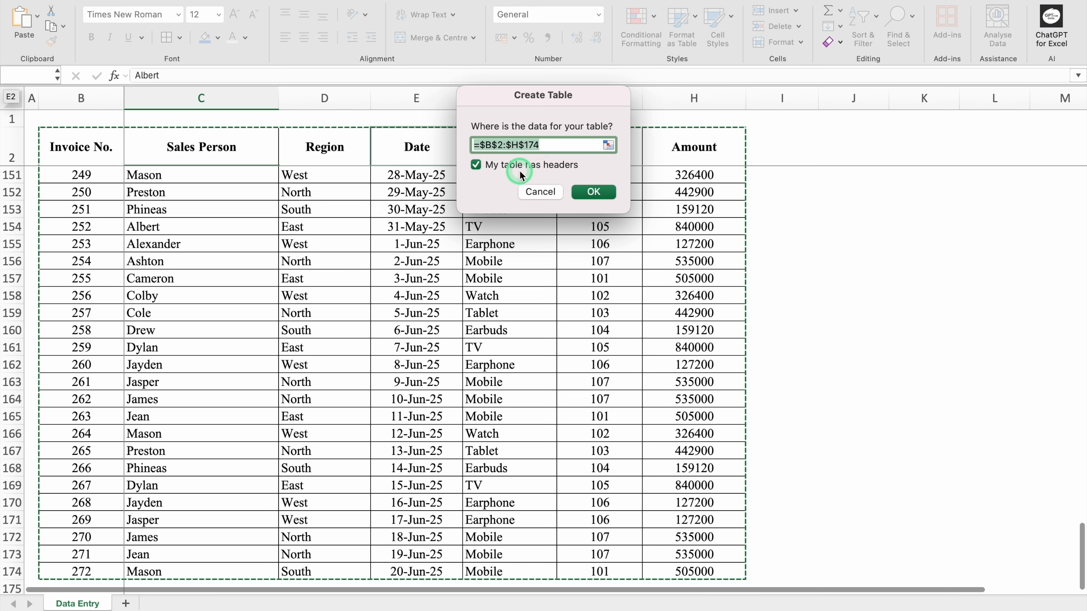
{"action": "left_click", "coordinate": [592, 193]}
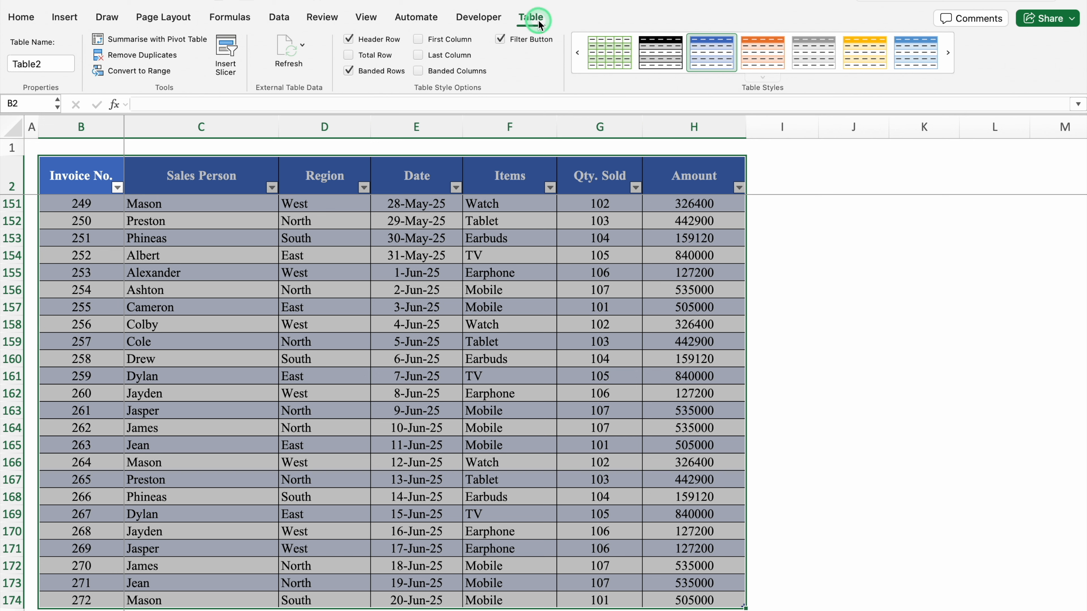
{"action": "left_click", "coordinate": [504, 38]}
{"action": "left_click", "coordinate": [812, 315]}
{"action": "scroll", "coordinate": [630, 339], "scroll_direction": "up", "scroll_amount": 20}
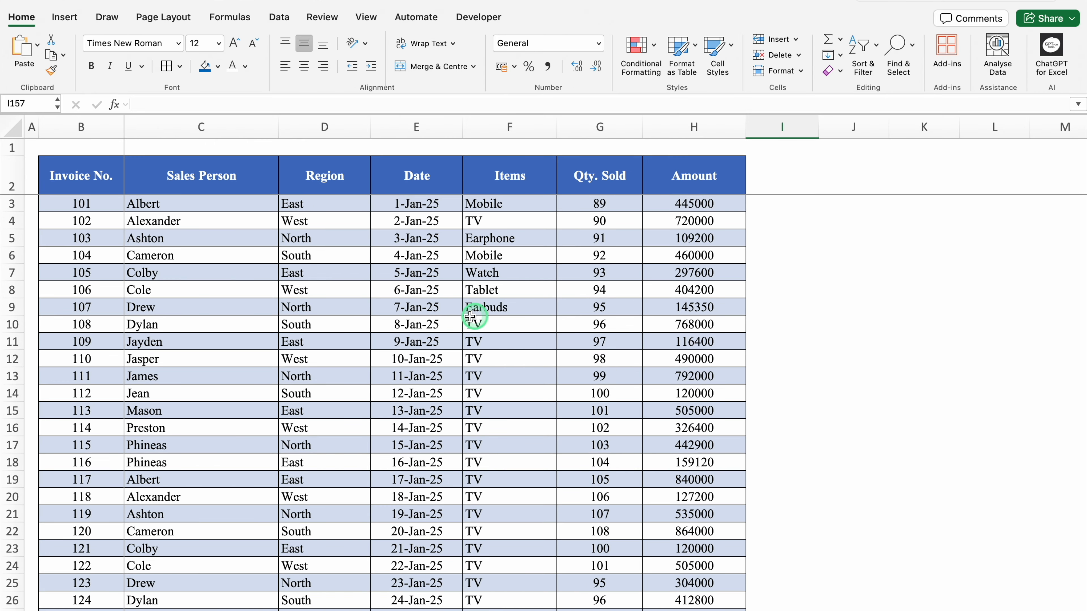
Add a new sheet after Data Entry and narrow its column A.
{"action": "left_click", "coordinate": [216, 204]}
{"action": "left_click", "coordinate": [124, 604]}
{"action": "left_click_drag", "start_coordinate": [63, 94], "coordinate": [28, 96]}
Merge and centre B2:C2 on the new sheet and enter the label Sales Person.
{"action": "left_click", "coordinate": [143, 159]}
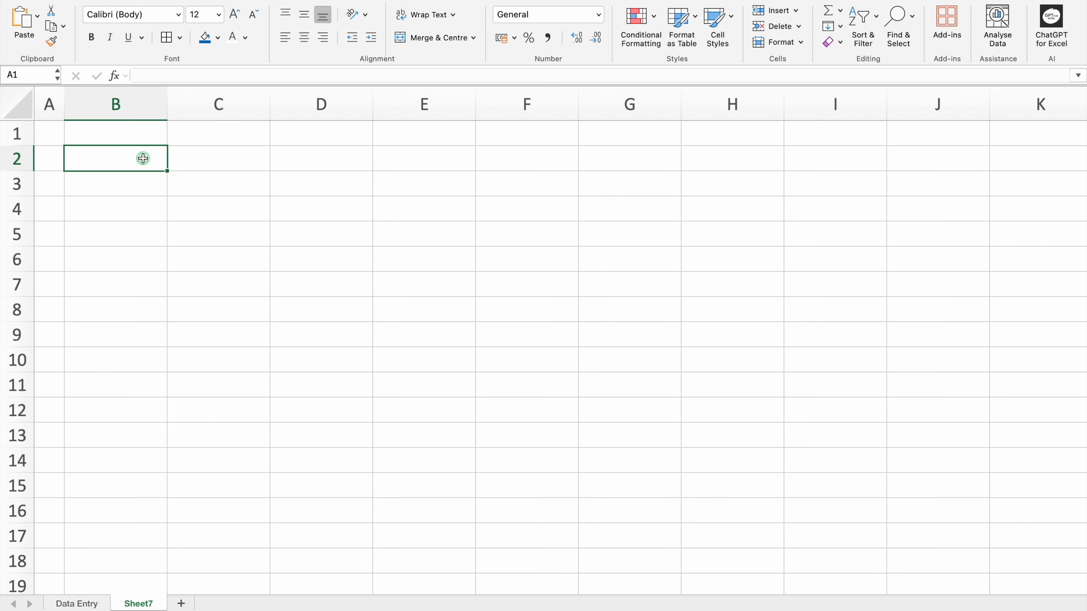
{"action": "left_click_drag", "start_coordinate": [143, 159], "coordinate": [201, 162]}
{"action": "left_click", "coordinate": [417, 47]}
{"action": "type", "text": "Sales Person"}
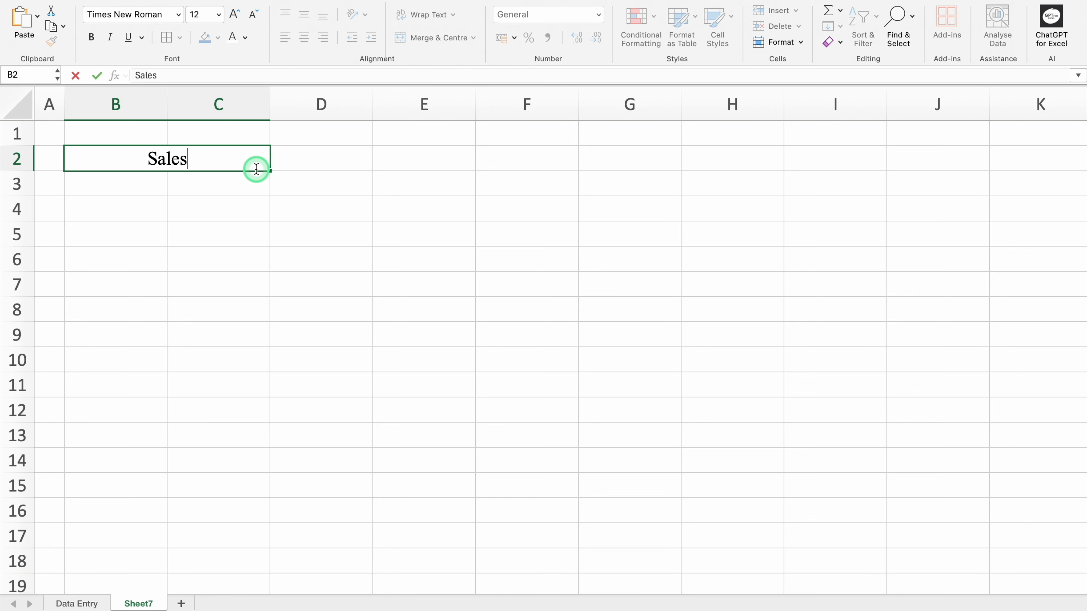
{"action": "key", "text": "Return"}
Extend the merged label cell to row 3, apply borders to both cells and clear the copied text in B3.
{"action": "left_click", "coordinate": [236, 160]}
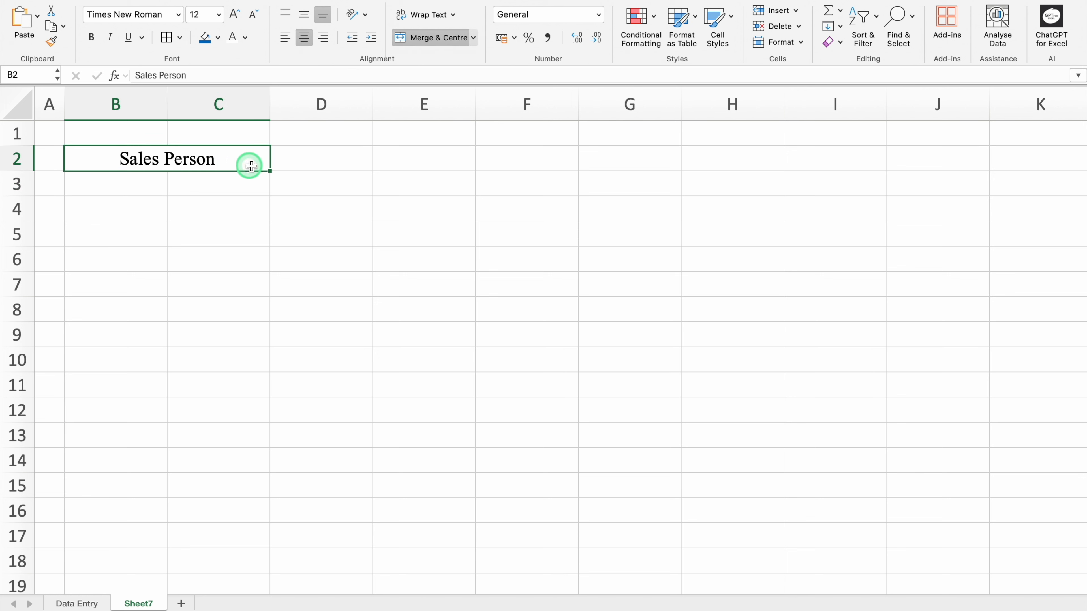
{"action": "left_click_drag", "start_coordinate": [269, 170], "coordinate": [209, 189]}
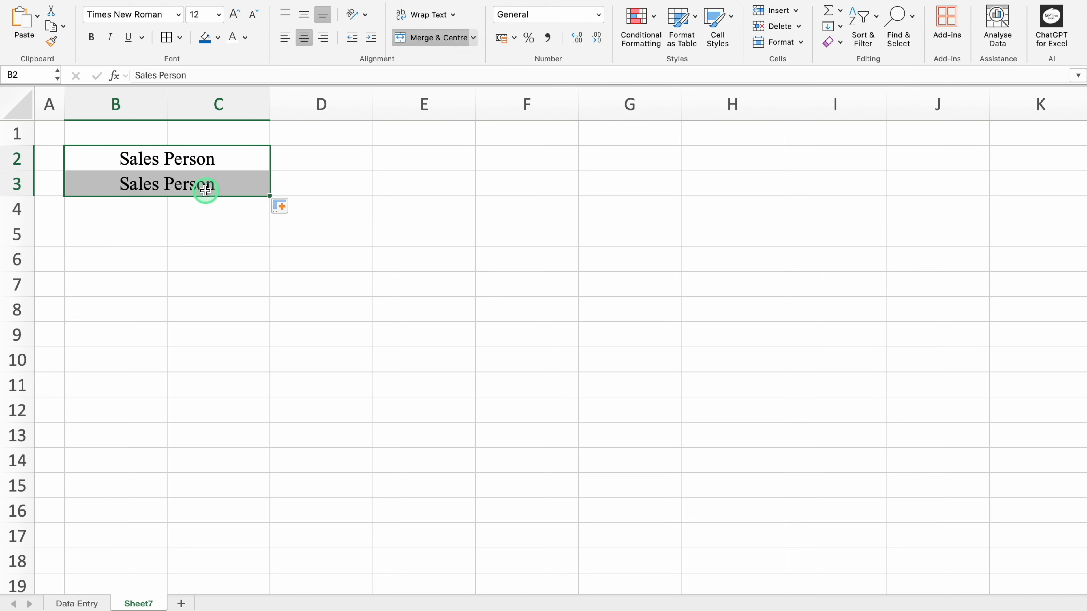
{"action": "left_click", "coordinate": [166, 37]}
{"action": "left_click", "coordinate": [163, 184]}
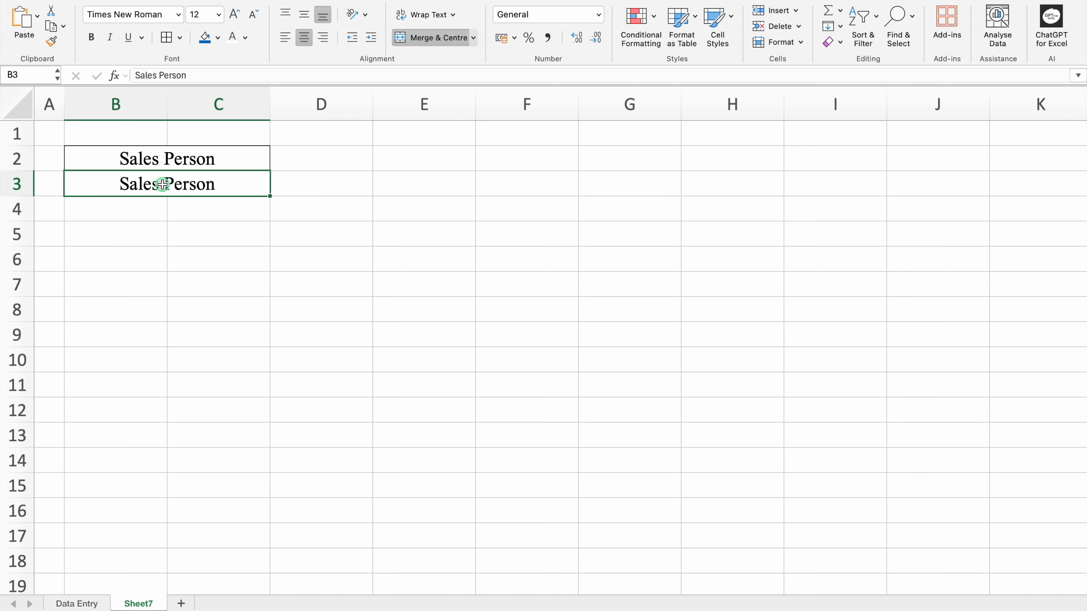
{"action": "key", "text": "Delete"}
Give the Sales Person label cell a red fill with white font, and fill the empty merged cell B3 with blue.
{"action": "key", "text": "Up"}
{"action": "left_click", "coordinate": [217, 37]}
{"action": "left_click", "coordinate": [222, 210]}
{"action": "left_click", "coordinate": [236, 39]}
{"action": "left_click", "coordinate": [180, 185]}
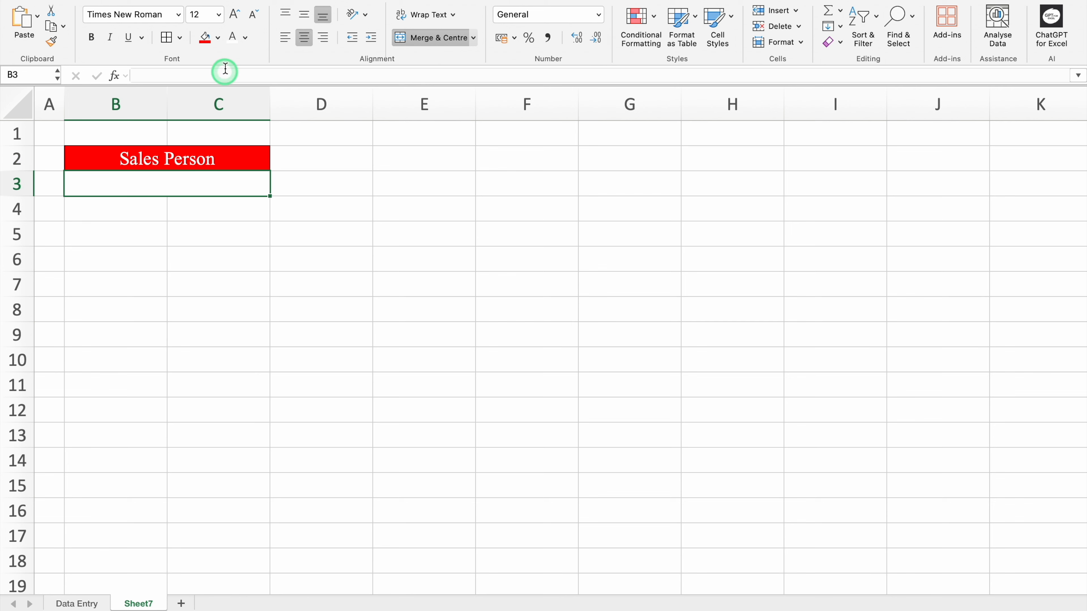
{"action": "left_click", "coordinate": [218, 37]}
{"action": "left_click", "coordinate": [299, 210]}
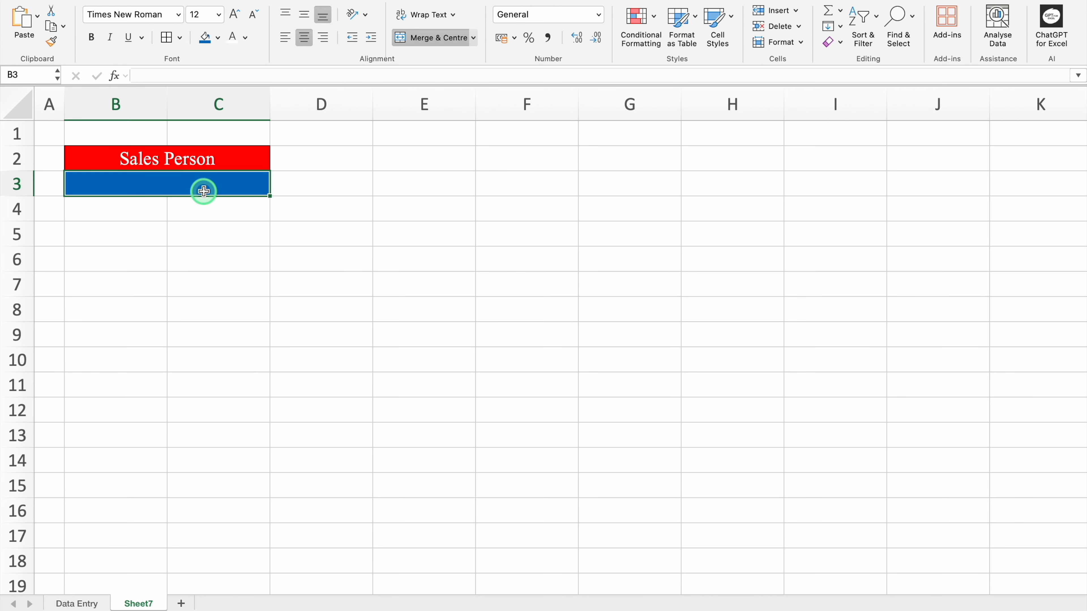
List the unique sales persons in J3 of Data Entry with the formula =UNIQUE(Table2[Sales Person]).
{"action": "left_click", "coordinate": [86, 604]}
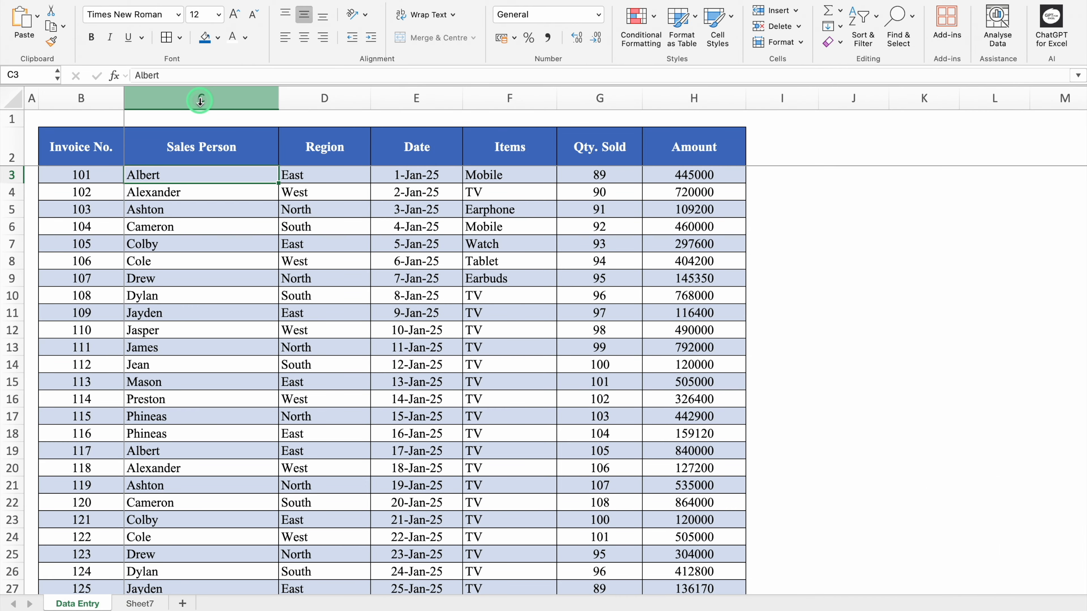
{"action": "left_click", "coordinate": [848, 178]}
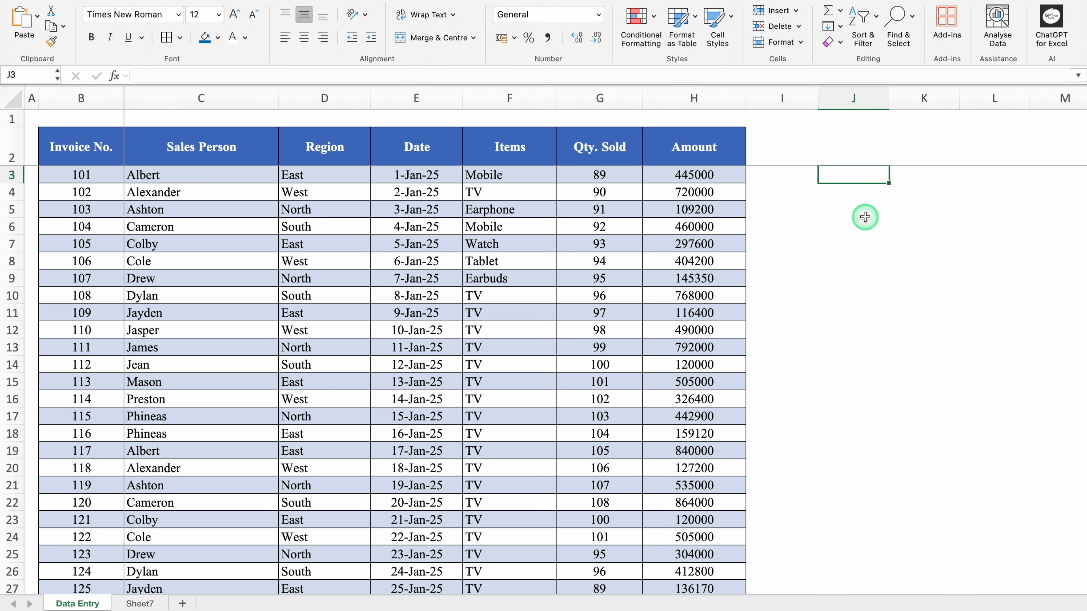
{"action": "type", "text": "=UNI"}
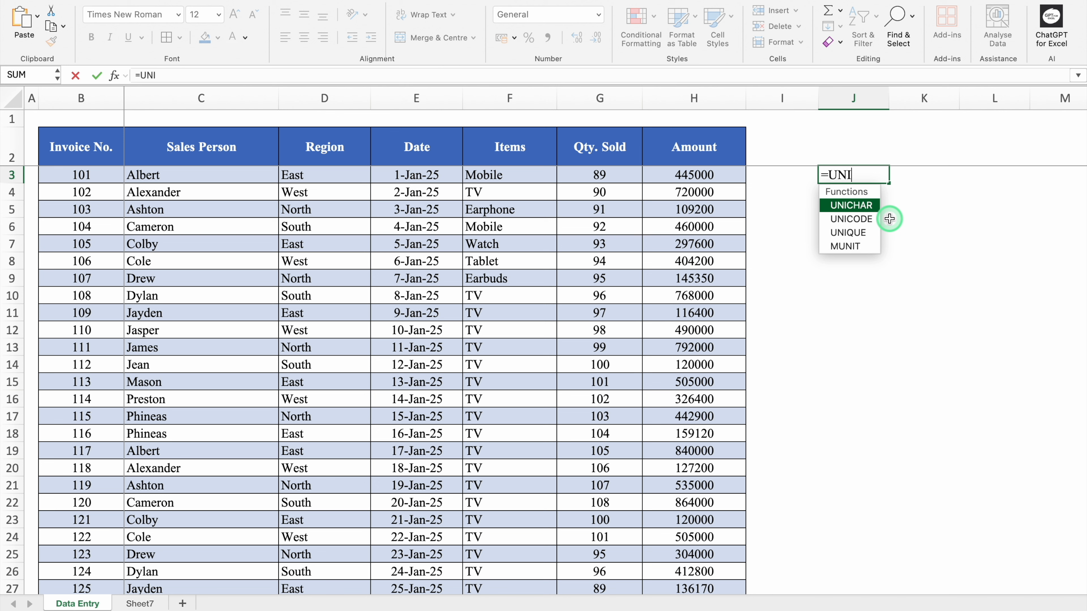
{"action": "double_click", "coordinate": [871, 234]}
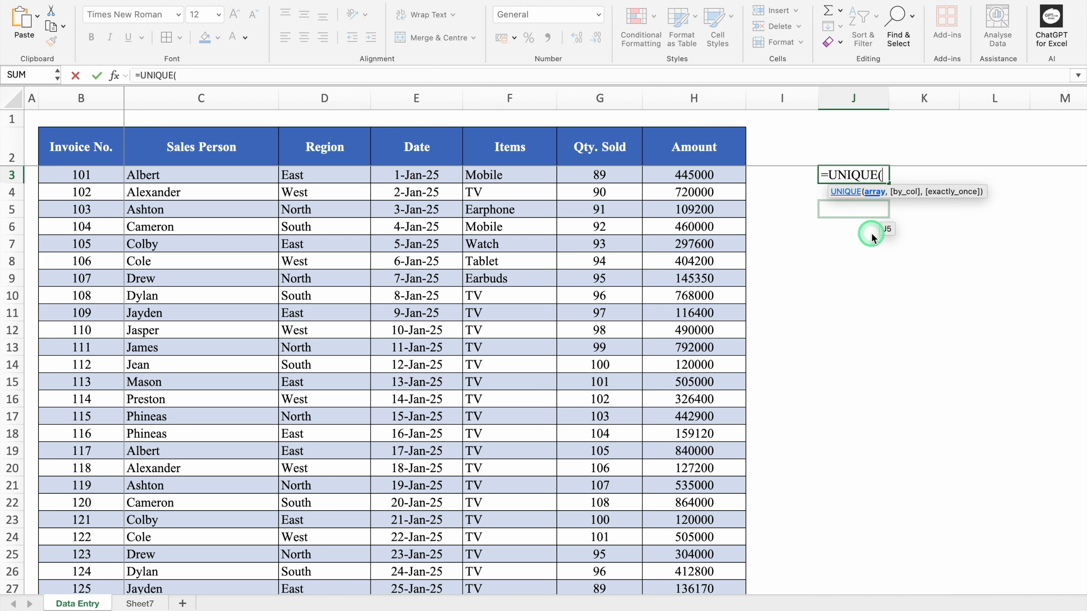
{"action": "left_click", "coordinate": [212, 173]}
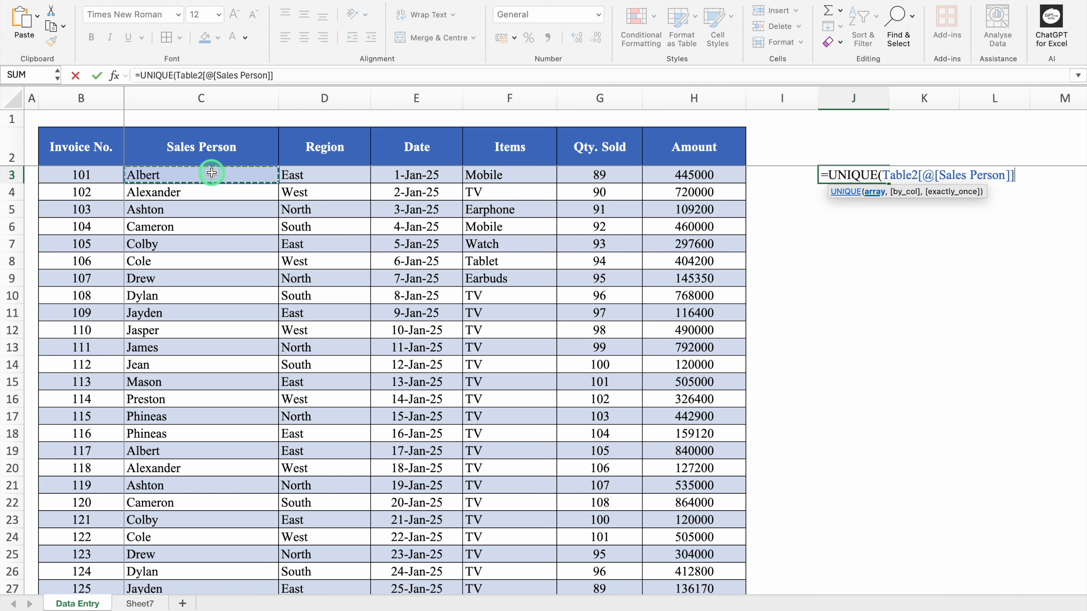
{"action": "key", "text": "ctrl+shift+Down"}
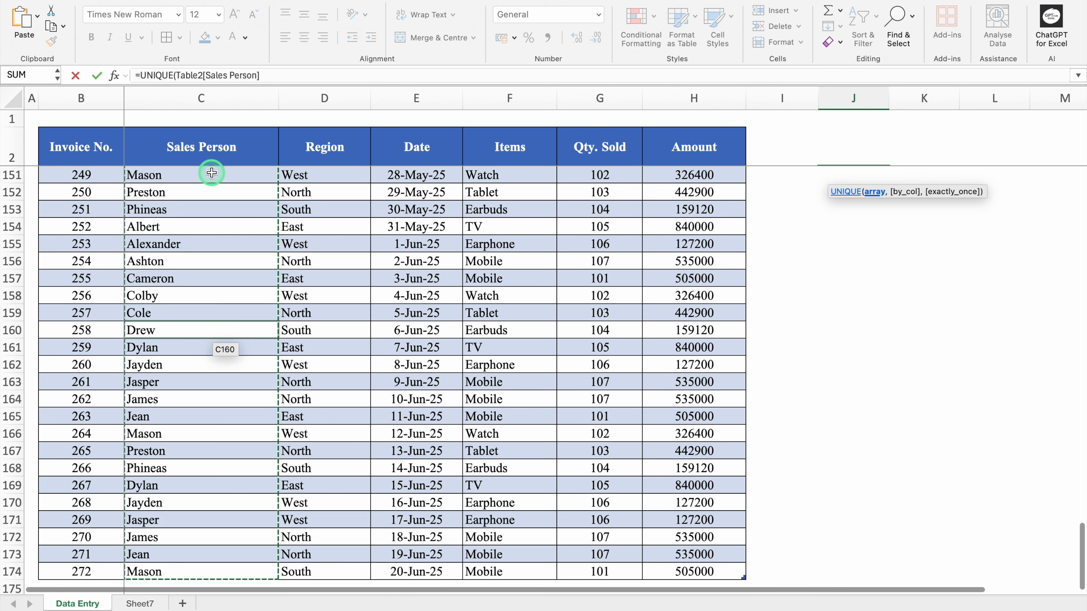
{"action": "left_click_drag", "start_coordinate": [1079, 541], "coordinate": [1074, 122]}
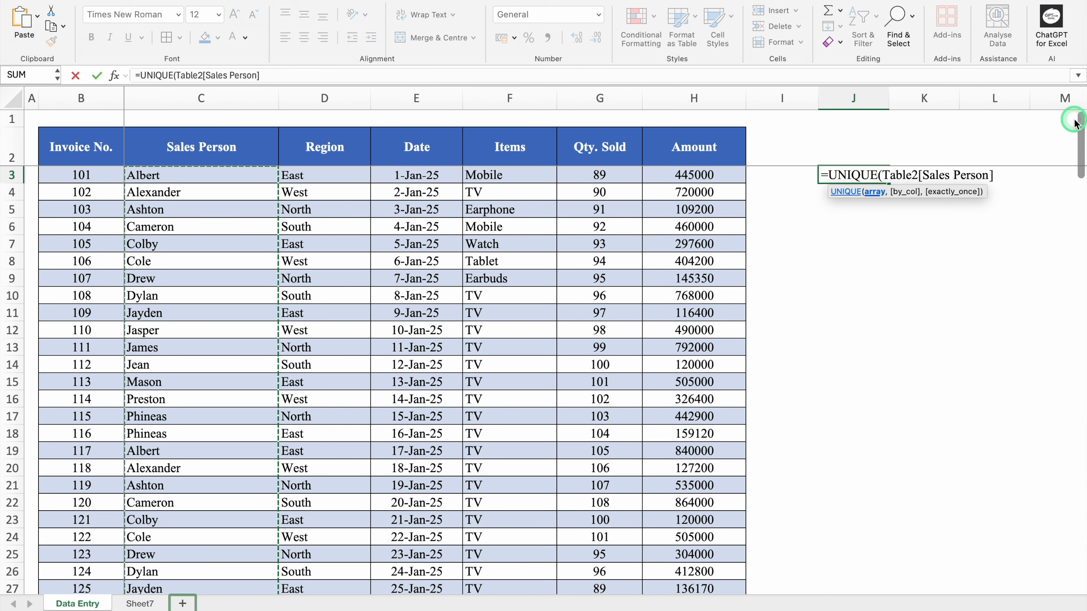
{"action": "type", "text": ")"}
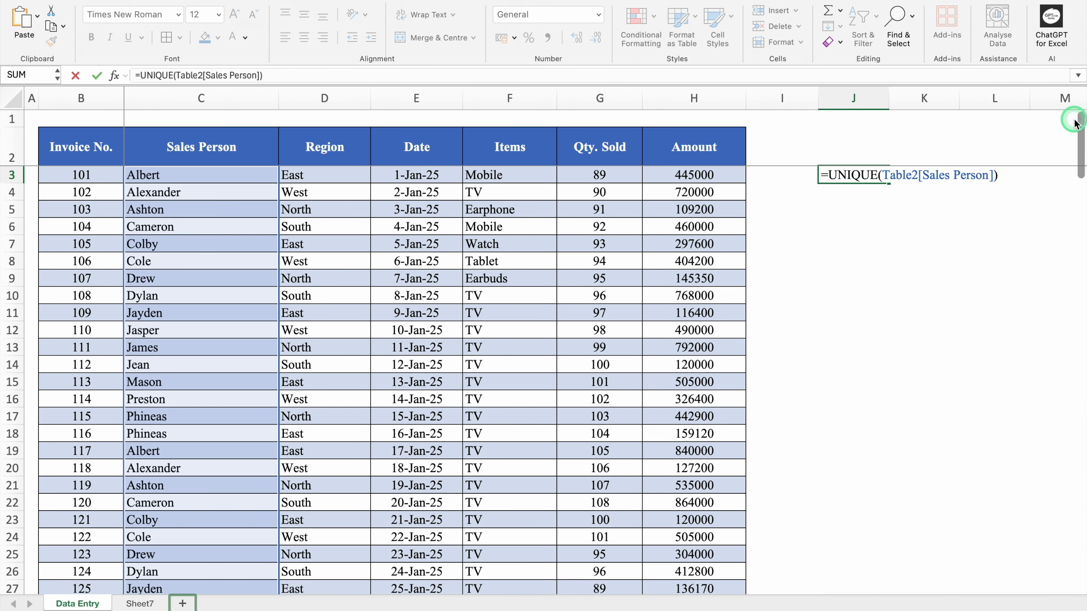
{"action": "key", "text": "Return"}
{"action": "key", "text": "Up"}
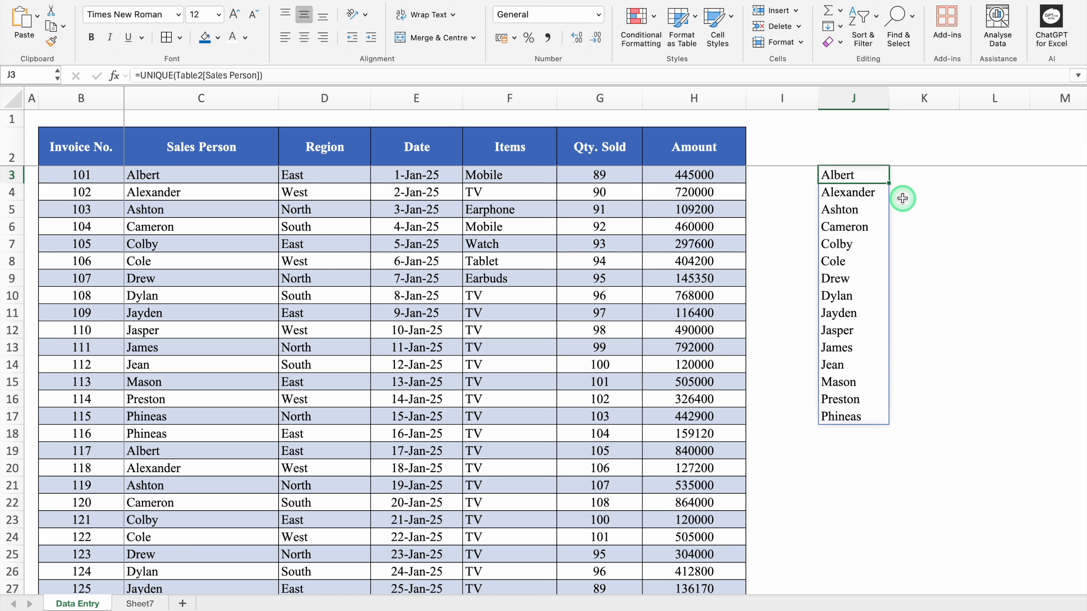
Copy the Sales Person column data from C3 down and paste it as values only at K3.
{"action": "left_click", "coordinate": [233, 175]}
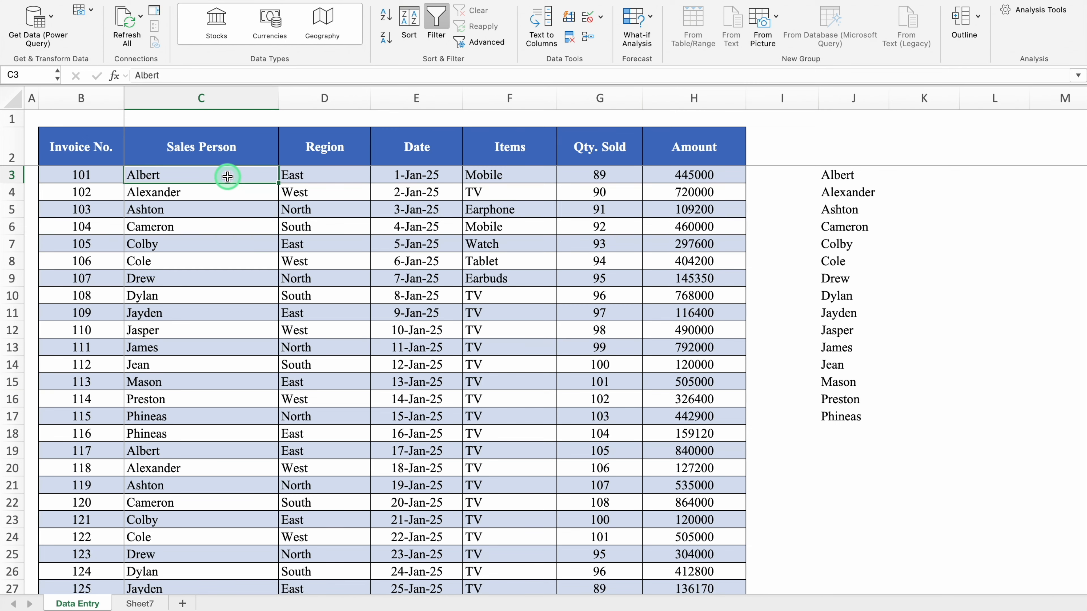
{"action": "key", "text": "ctrl+shift+Down"}
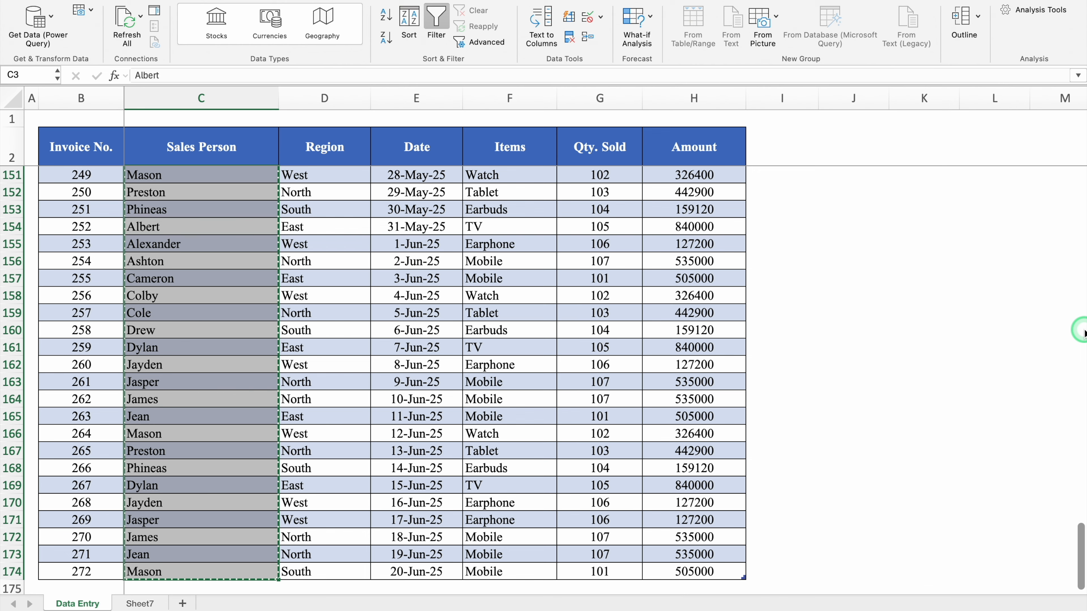
{"action": "left_click_drag", "start_coordinate": [1080, 538], "coordinate": [1082, 116]}
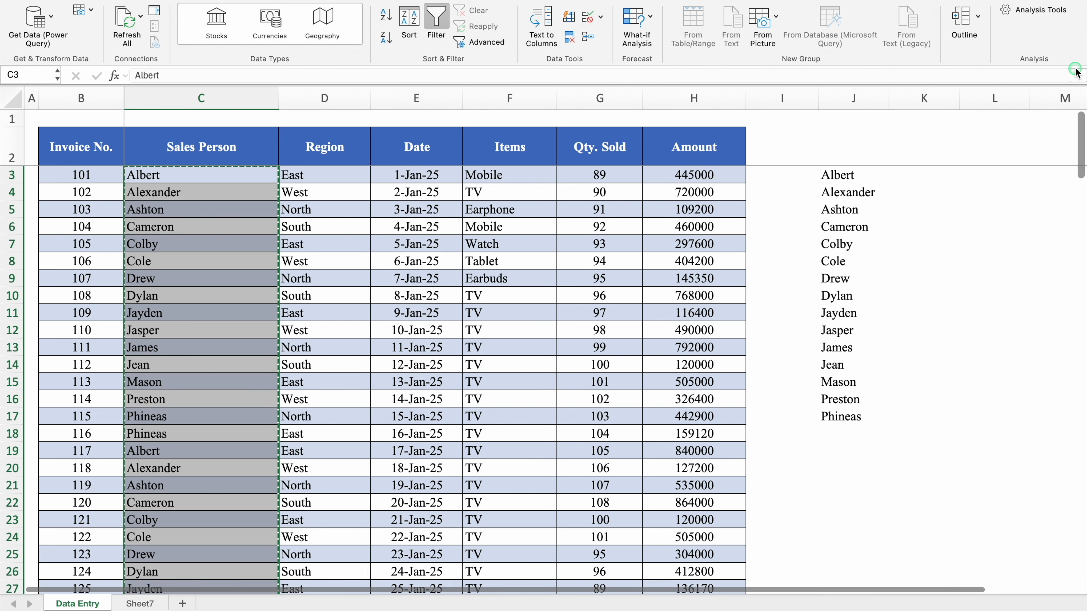
{"action": "left_click", "coordinate": [929, 176]}
{"action": "right_click", "coordinate": [927, 177]}
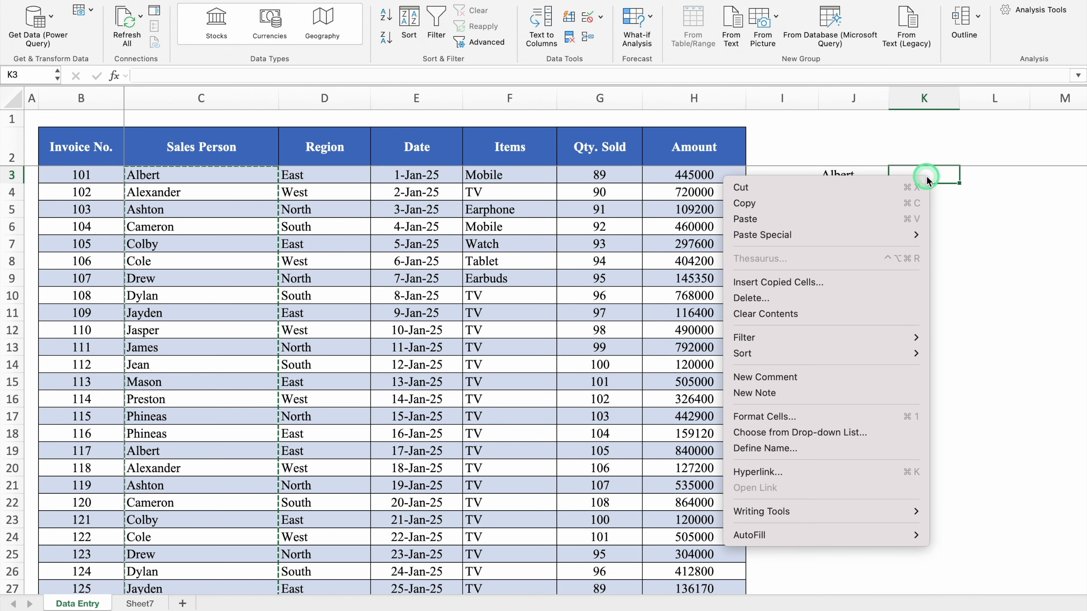
{"action": "mouse_move", "coordinate": [868, 236]}
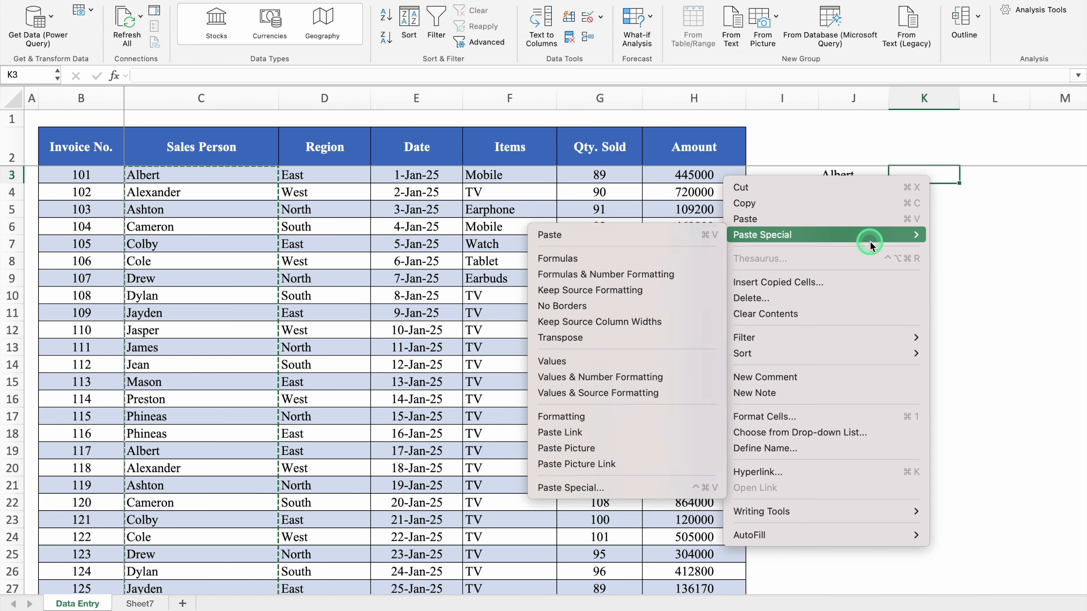
{"action": "left_click", "coordinate": [675, 362]}
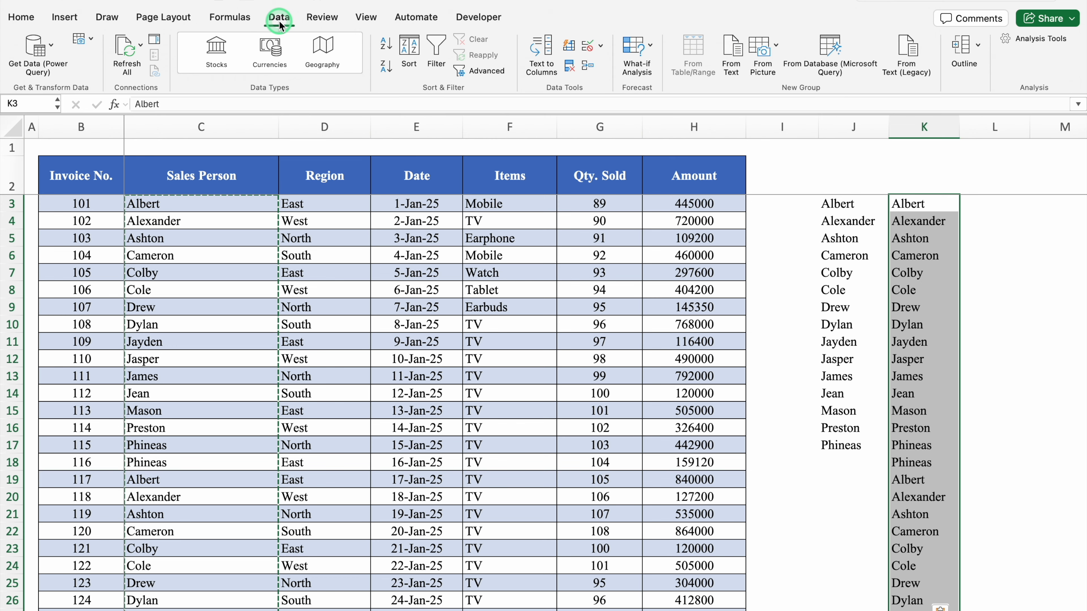
Apply an in-place Advanced Filter to K3:K174 with unique records only, and clear the repeated name in K19.
{"action": "left_click", "coordinate": [488, 71]}
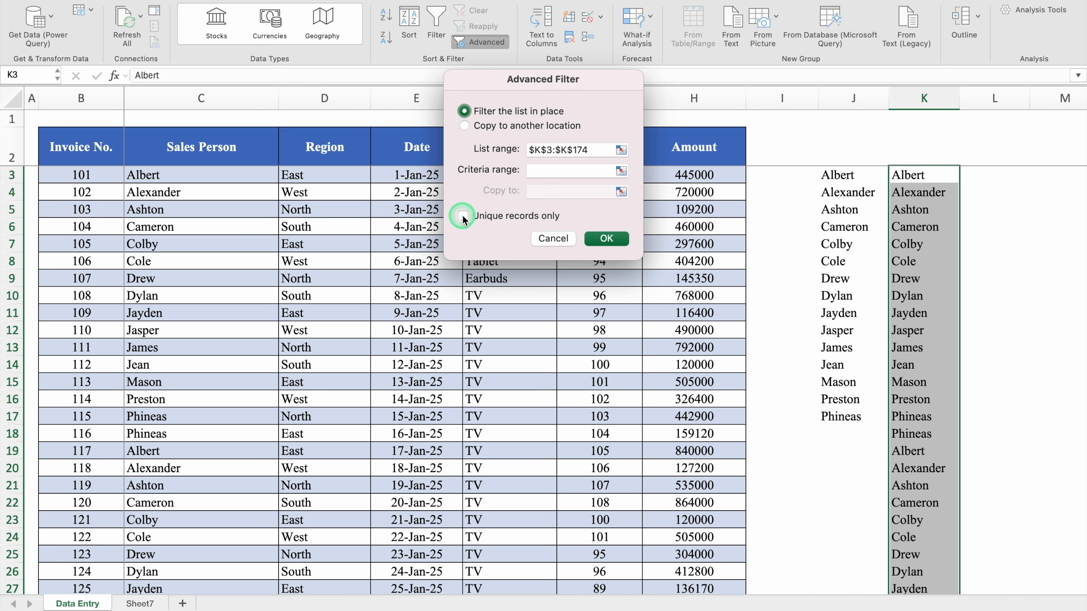
{"action": "left_click", "coordinate": [616, 237]}
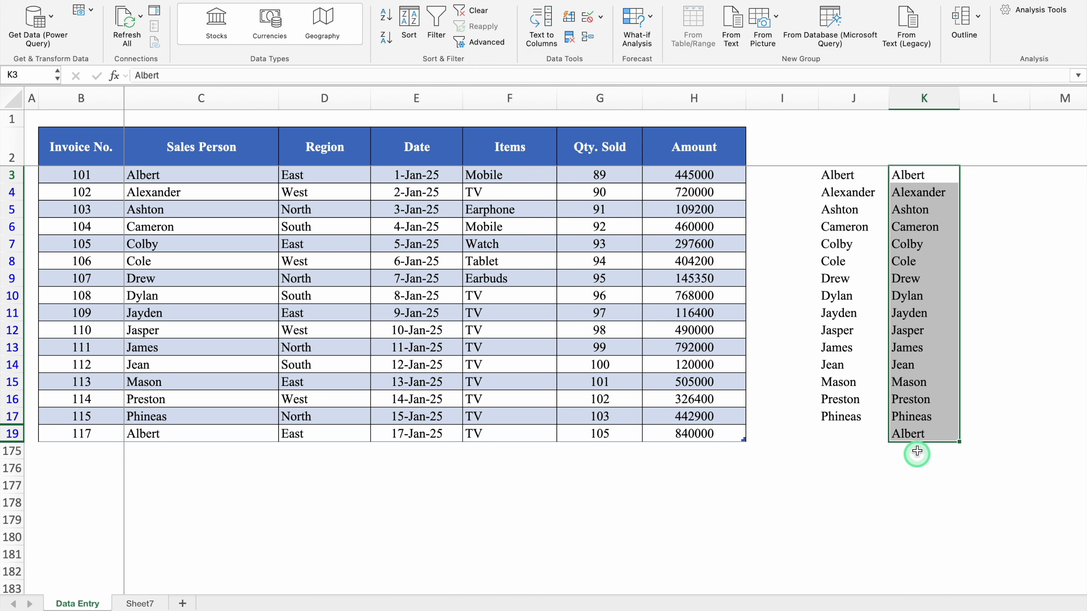
{"action": "left_click", "coordinate": [918, 434]}
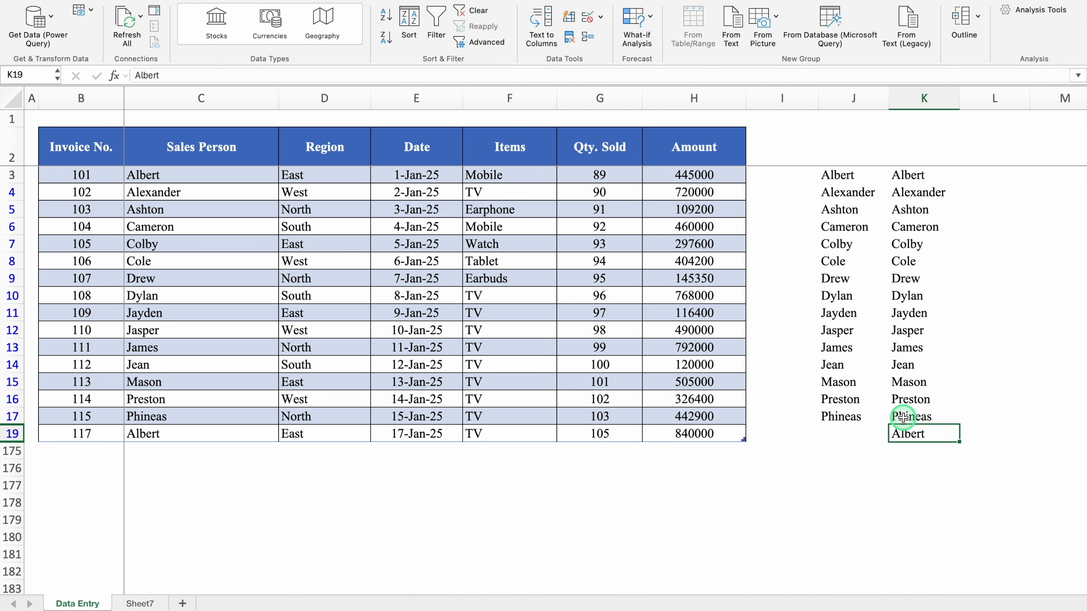
{"action": "key", "text": "BackSpace"}
{"action": "key", "text": "Return"}
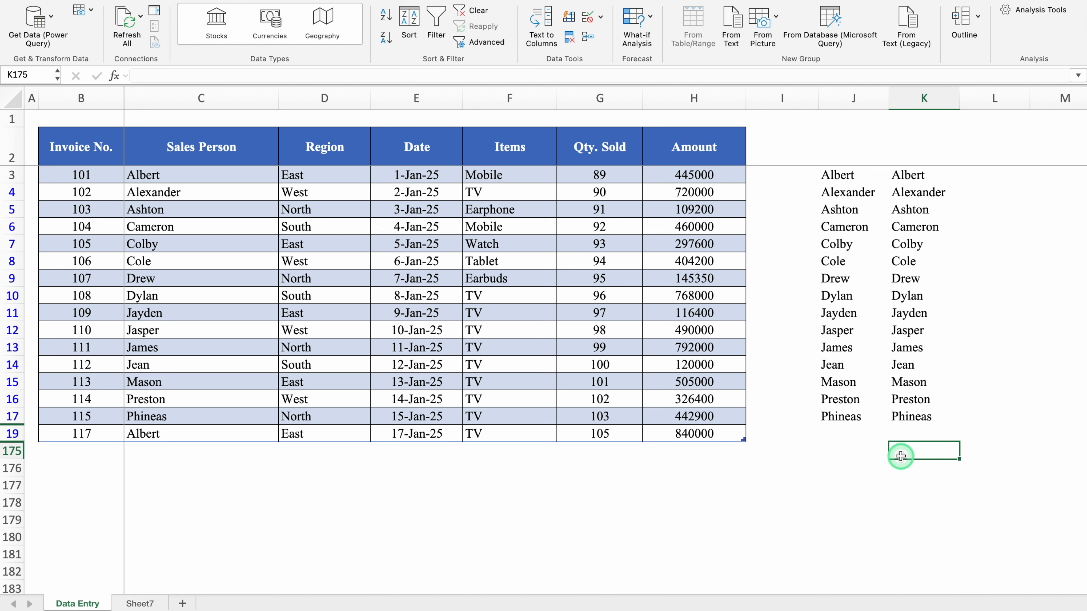
Rename Sheet7 after the first sales person in the unique list.
{"action": "left_click", "coordinate": [141, 603]}
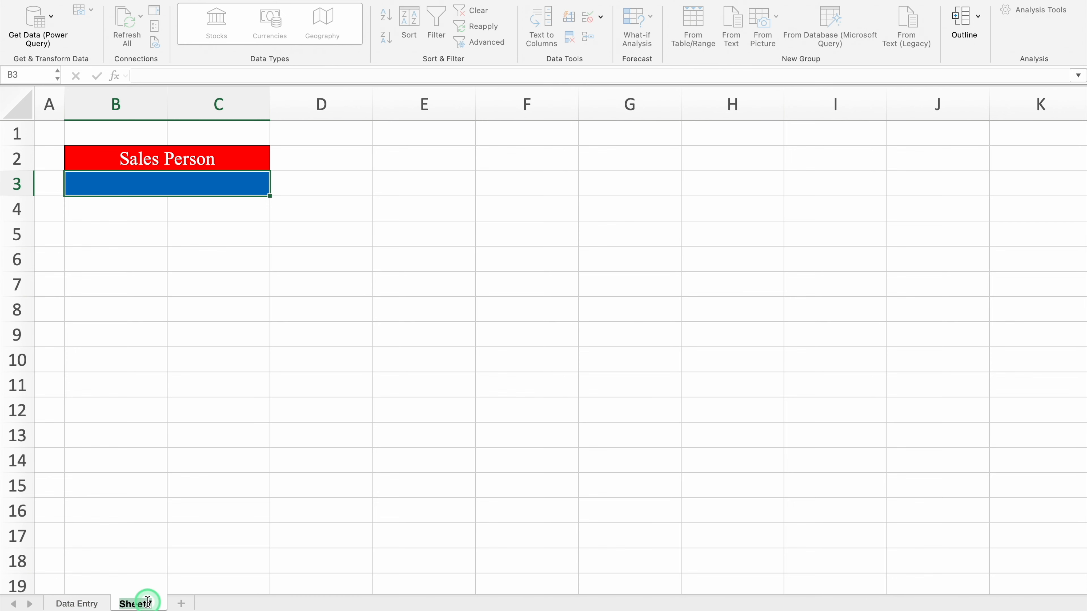
{"action": "type", "text": "All"}
{"action": "left_click", "coordinate": [169, 186]}
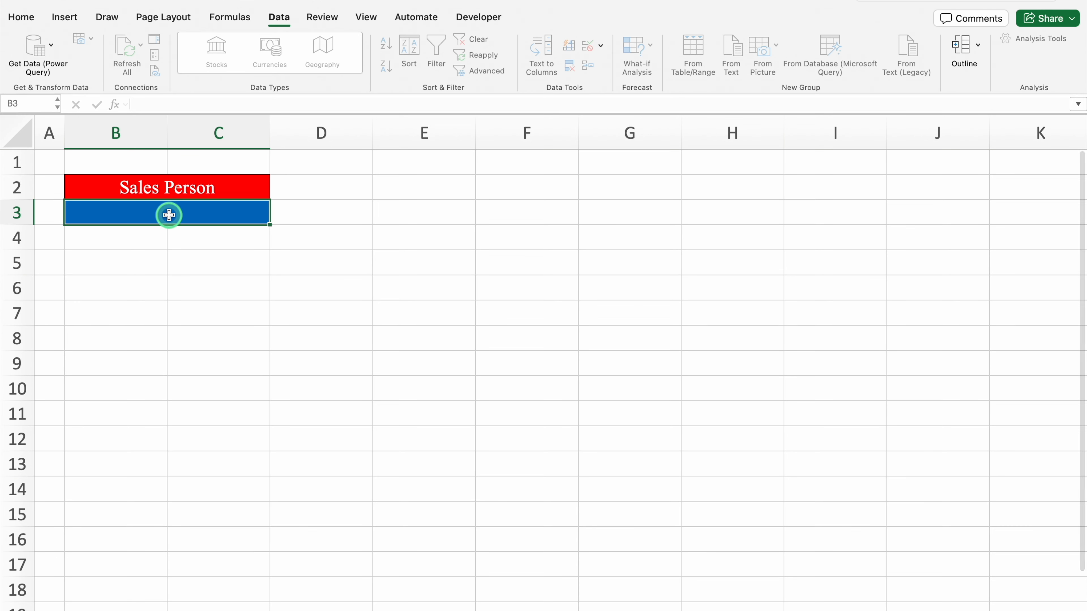
Add List data validation to the blue merged cell B3 with the source ='Data Entry'!$J$3:$J$17.
{"action": "left_click", "coordinate": [274, 19]}
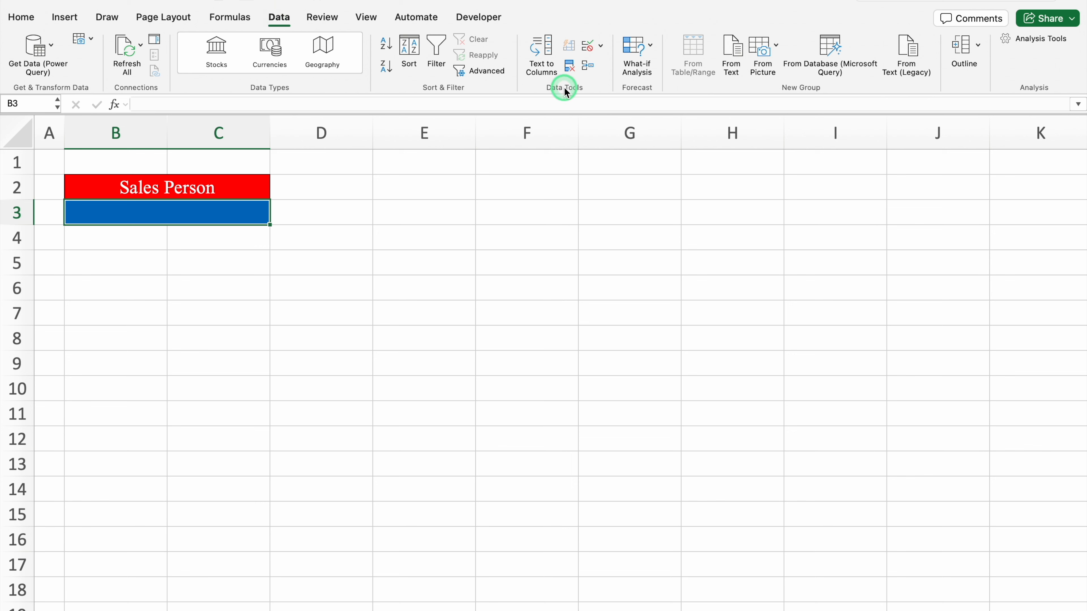
{"action": "left_click", "coordinate": [601, 45]}
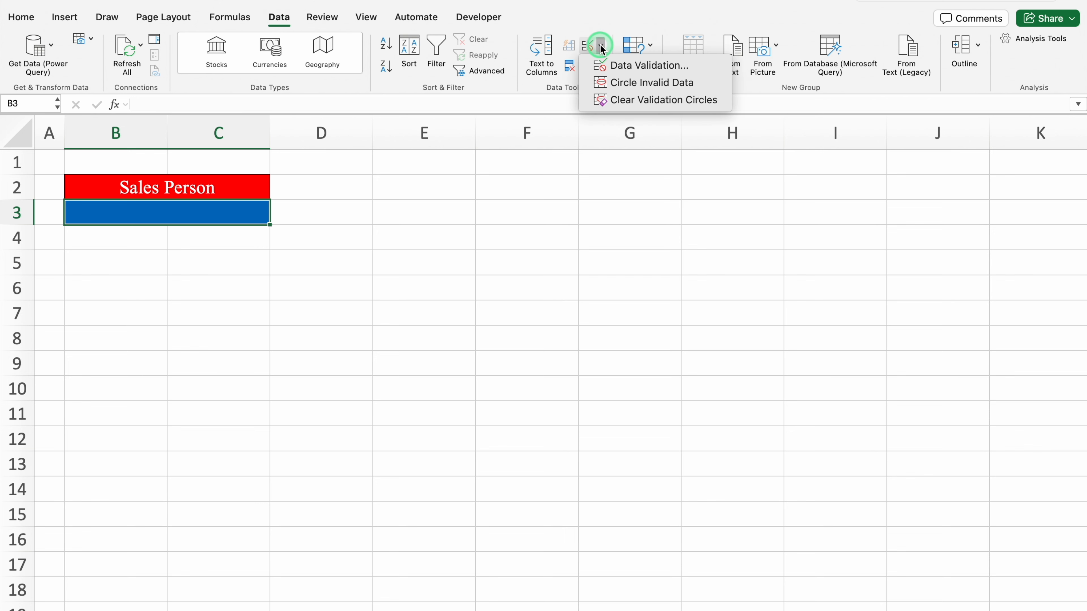
{"action": "left_click", "coordinate": [627, 65]}
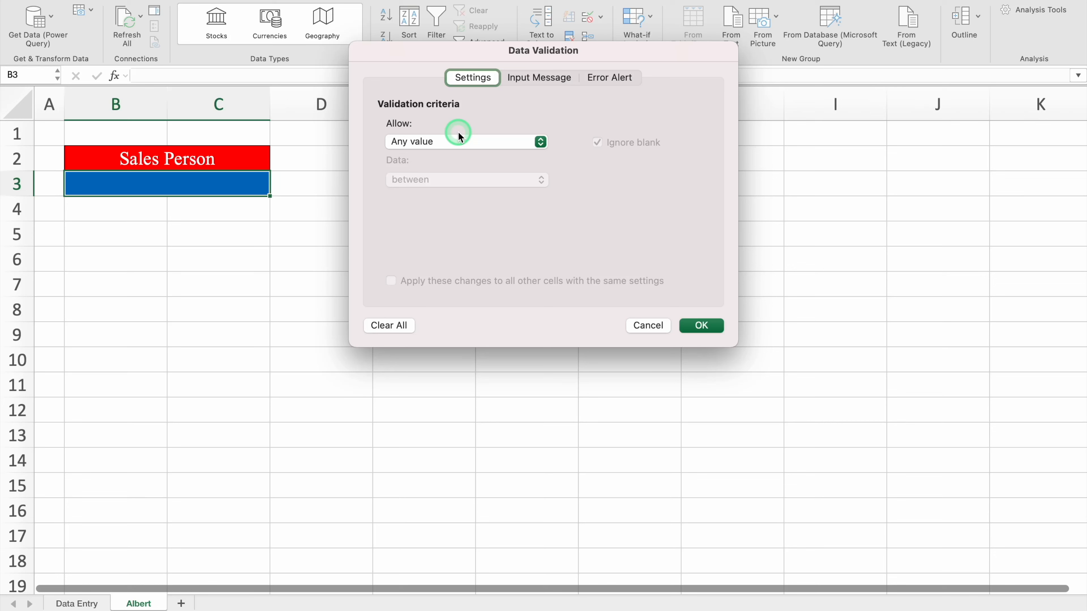
{"action": "left_click", "coordinate": [539, 142]}
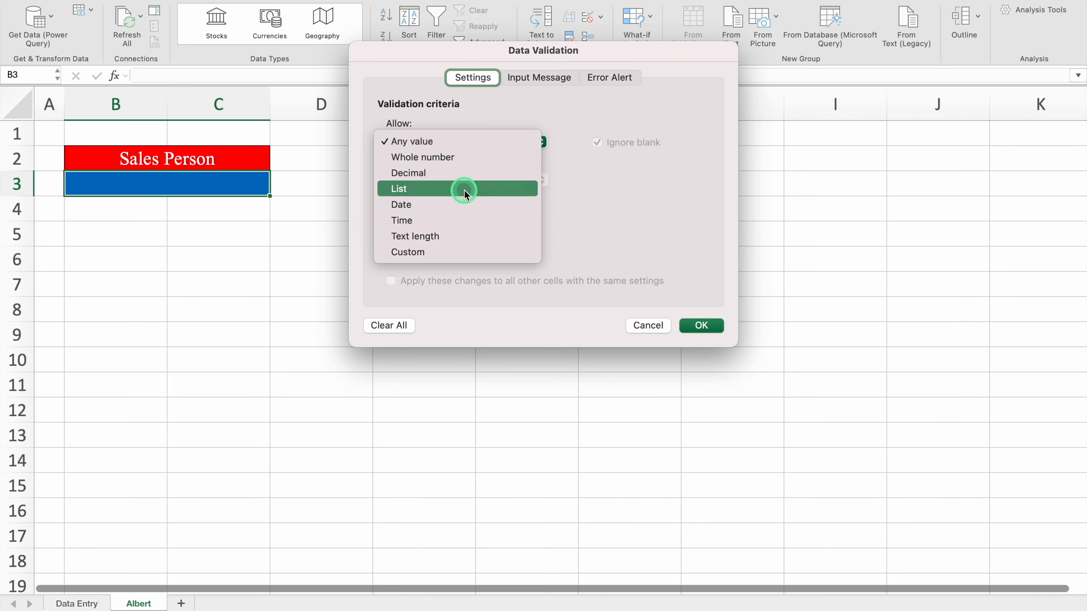
{"action": "left_click", "coordinate": [464, 192]}
{"action": "left_click", "coordinate": [460, 218]}
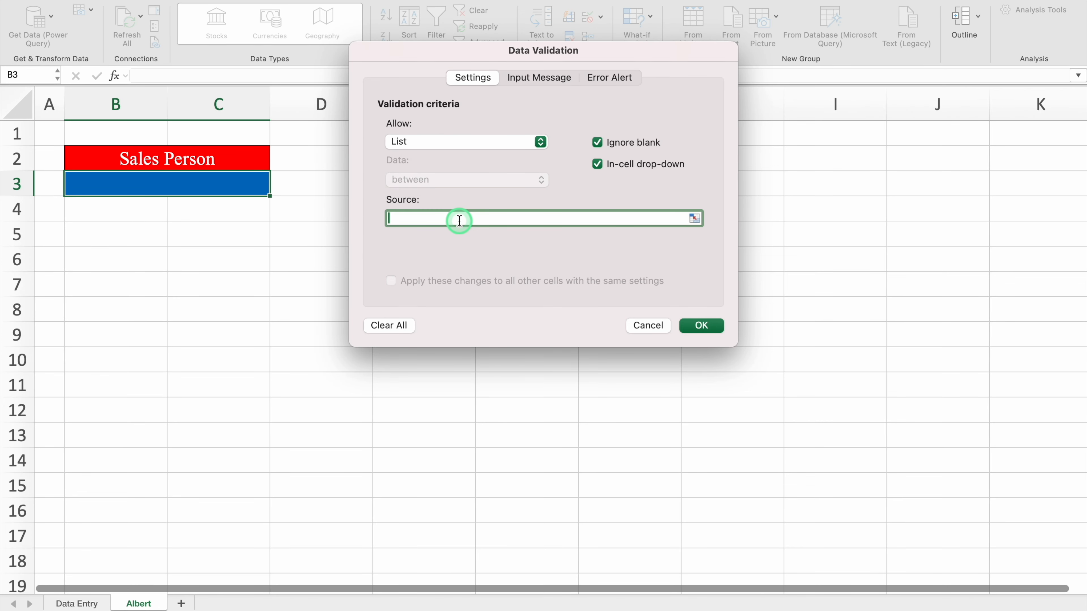
{"action": "left_click", "coordinate": [675, 218]}
{"action": "left_click", "coordinate": [694, 218]}
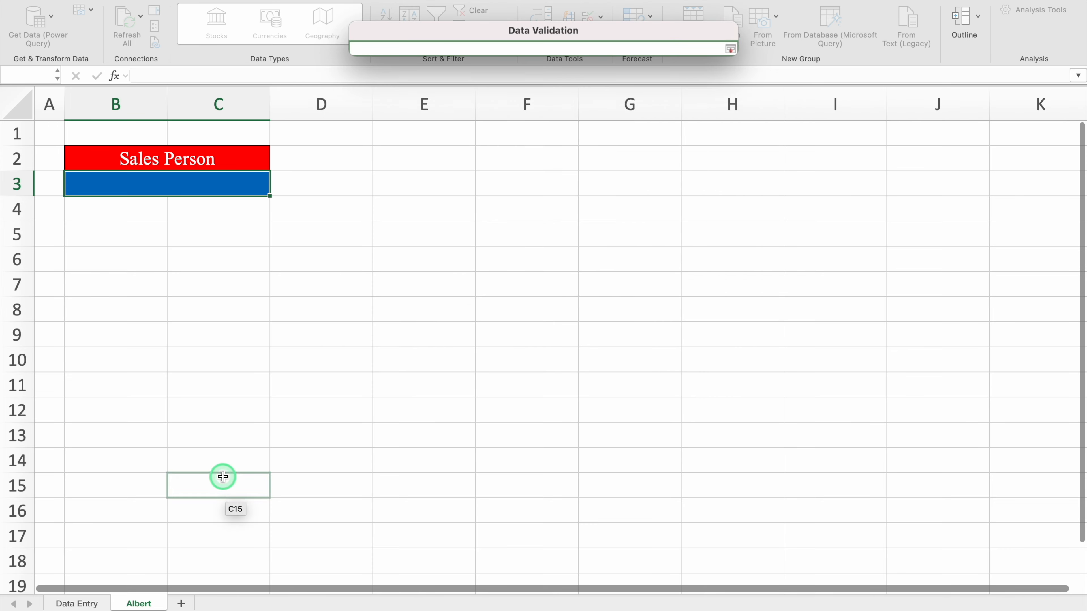
{"action": "left_click", "coordinate": [88, 605]}
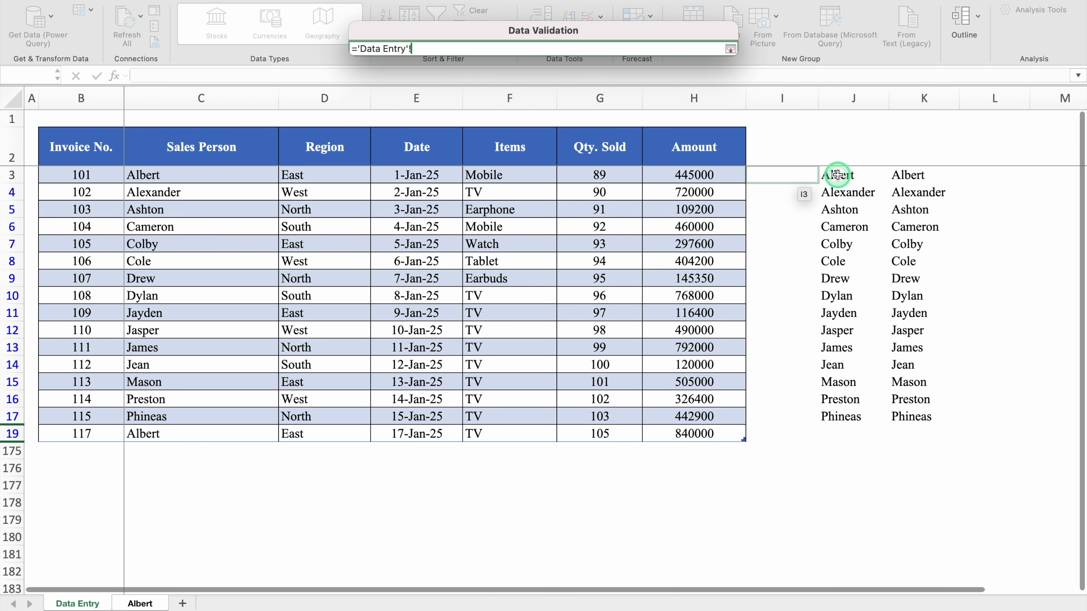
{"action": "left_click_drag", "start_coordinate": [837, 175], "coordinate": [840, 416]}
{"action": "left_click", "coordinate": [731, 47]}
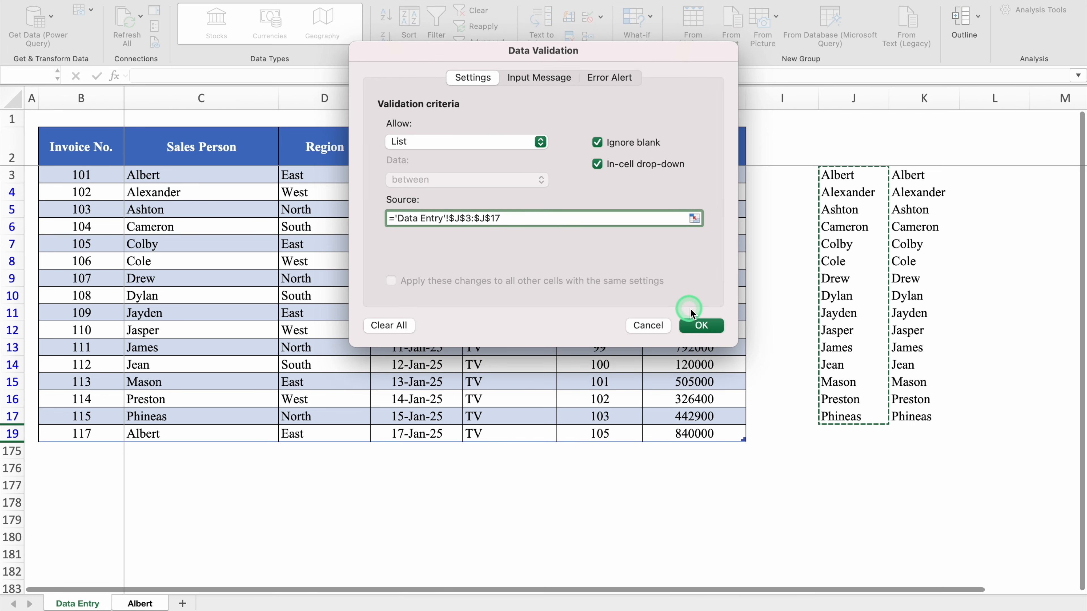
{"action": "left_click", "coordinate": [702, 325]}
Choose the first sales person from B3's drop-down list and shrink the height of row 4.
{"action": "left_click", "coordinate": [275, 188]}
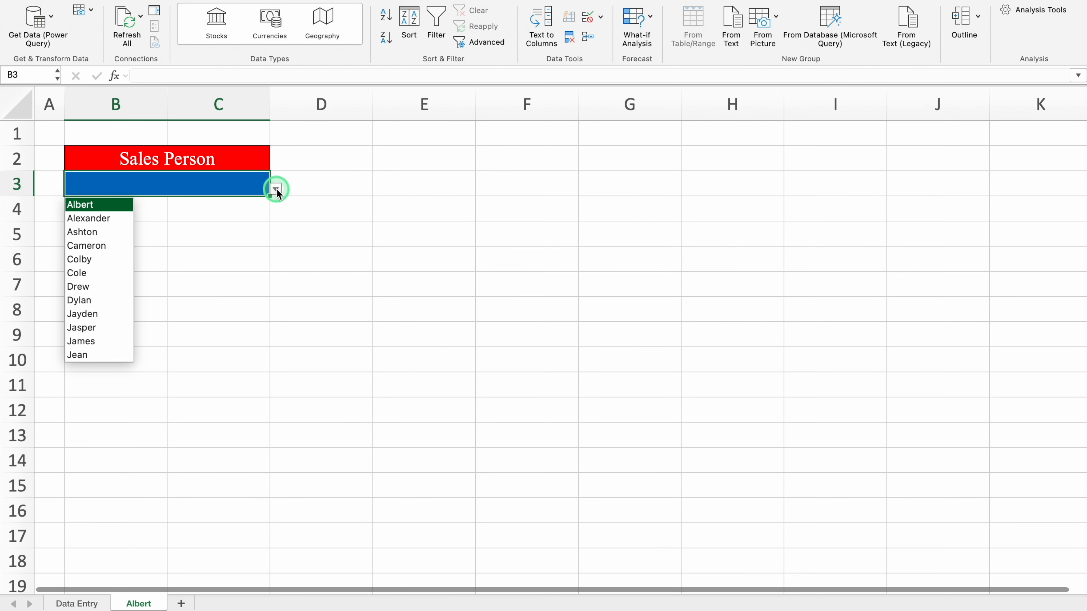
{"action": "left_click", "coordinate": [108, 207]}
{"action": "left_click_drag", "start_coordinate": [22, 221], "coordinate": [23, 202]}
{"action": "left_click", "coordinate": [115, 217]}
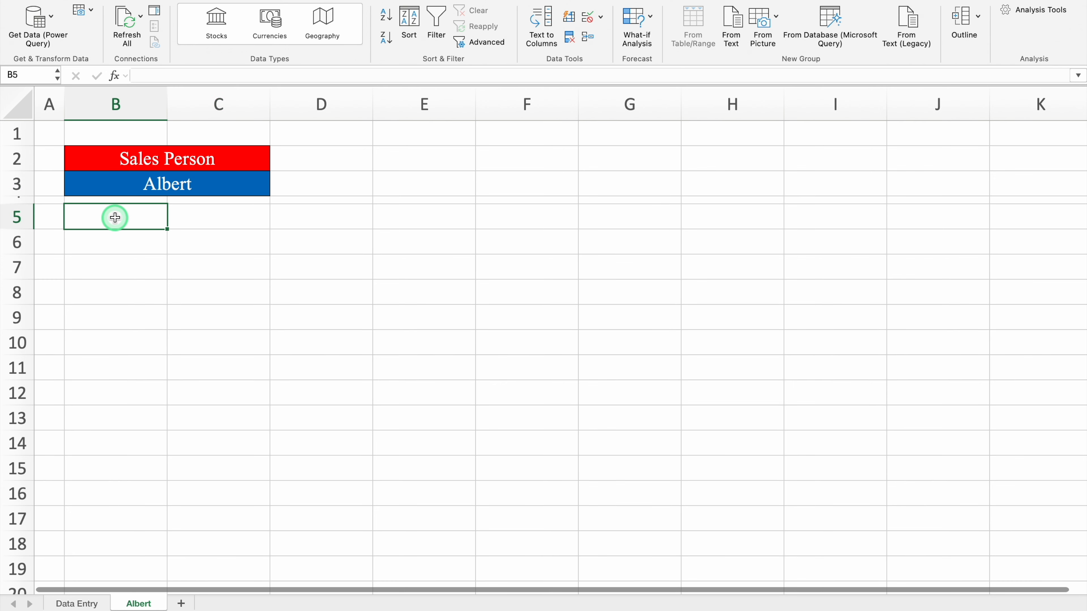
Copy the header row B2:H2 from the Data Entry sheet and paste it as values at B5 of the sales person sheet.
{"action": "left_click", "coordinate": [83, 603]}
{"action": "left_click_drag", "start_coordinate": [92, 145], "coordinate": [658, 151]}
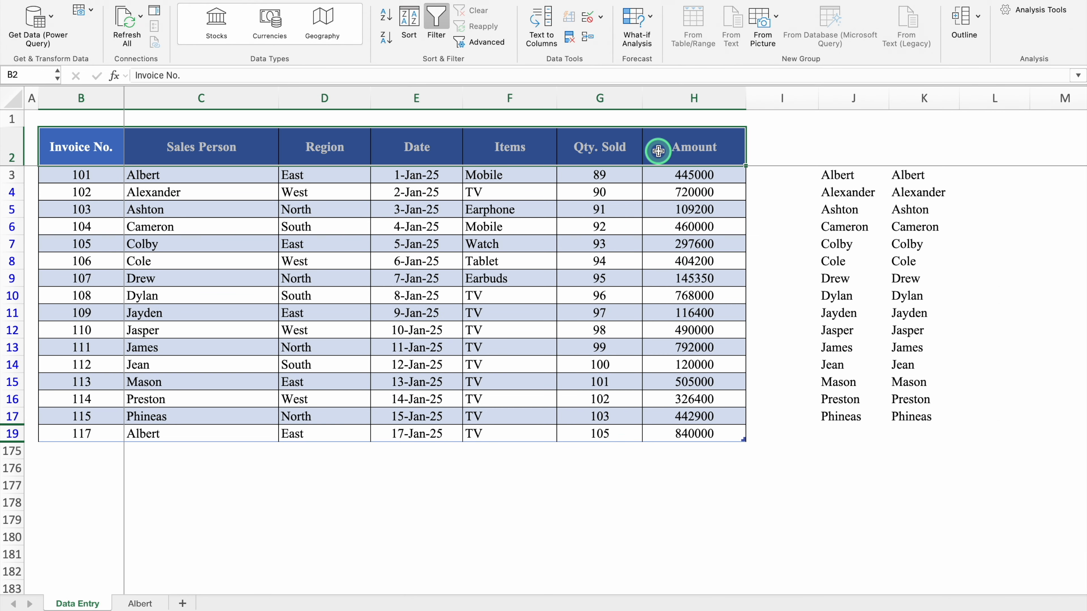
{"action": "key", "text": "super+c"}
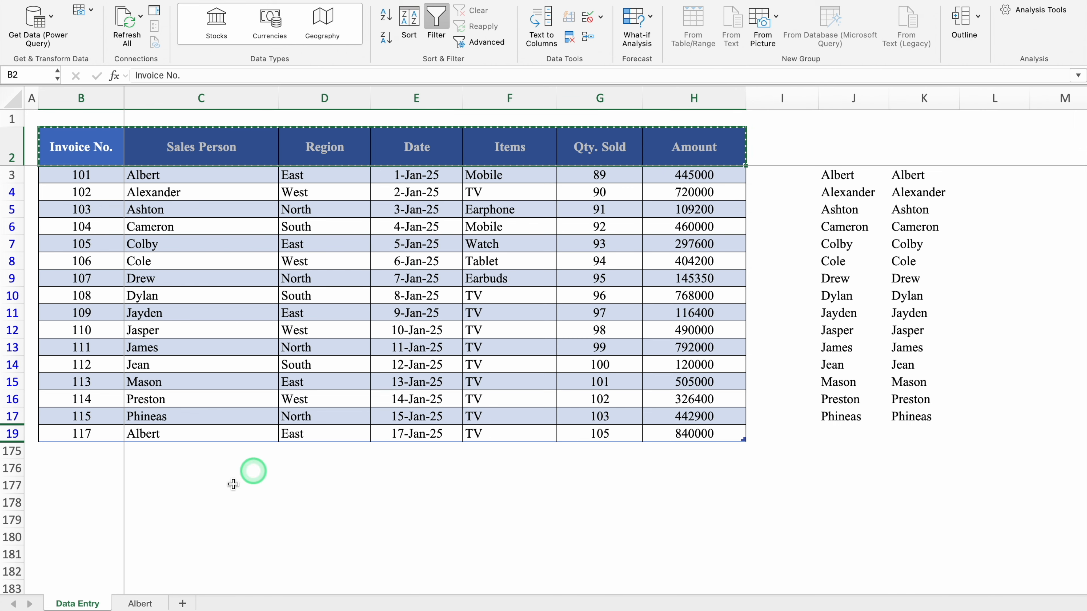
{"action": "left_click", "coordinate": [131, 604]}
{"action": "left_click", "coordinate": [135, 216]}
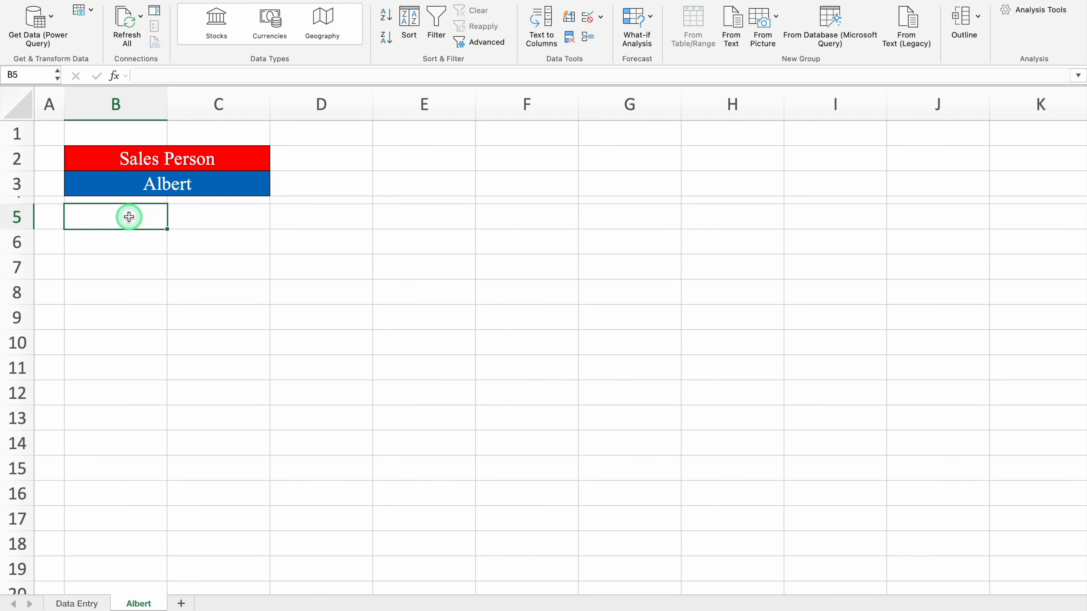
{"action": "right_click", "coordinate": [129, 216]}
{"action": "left_click", "coordinate": [221, 276]}
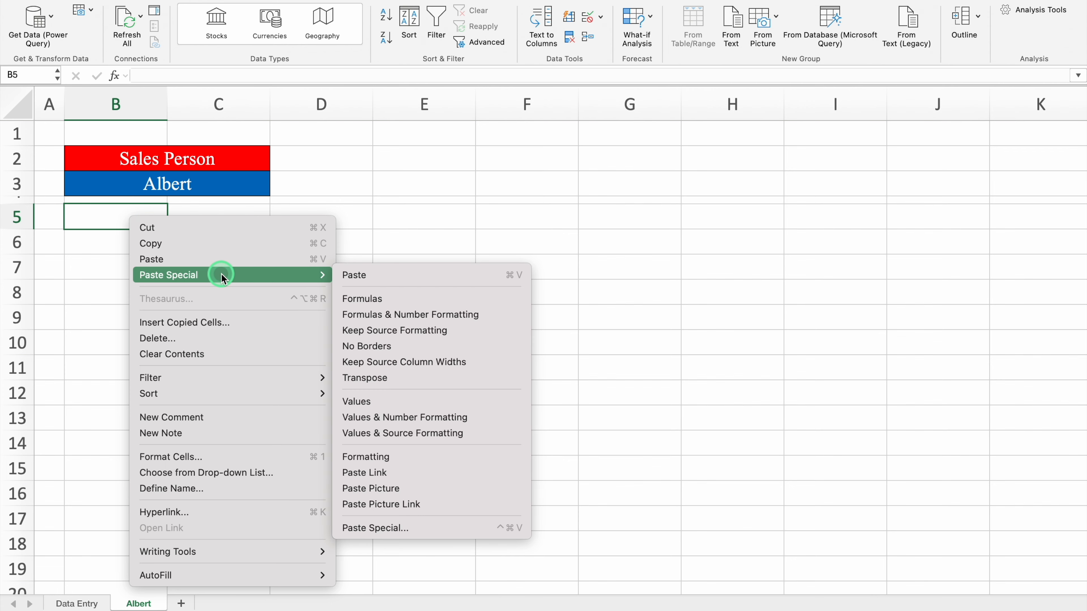
{"action": "left_click", "coordinate": [403, 402]}
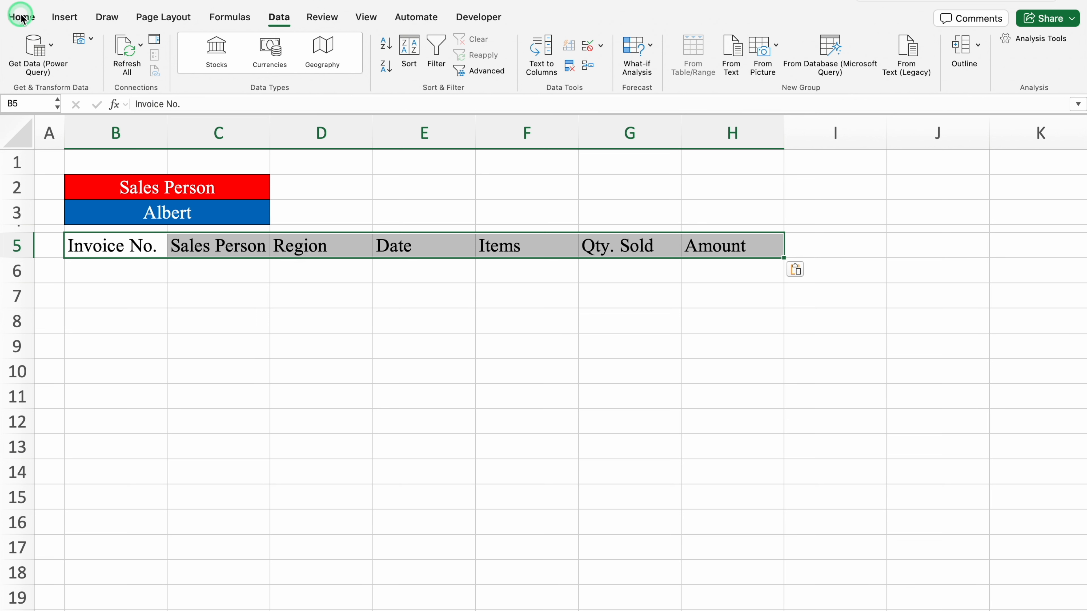
Format the pasted headers in B5:H5 with centred white text, a blue fill and cell borders.
{"action": "left_click", "coordinate": [21, 18]}
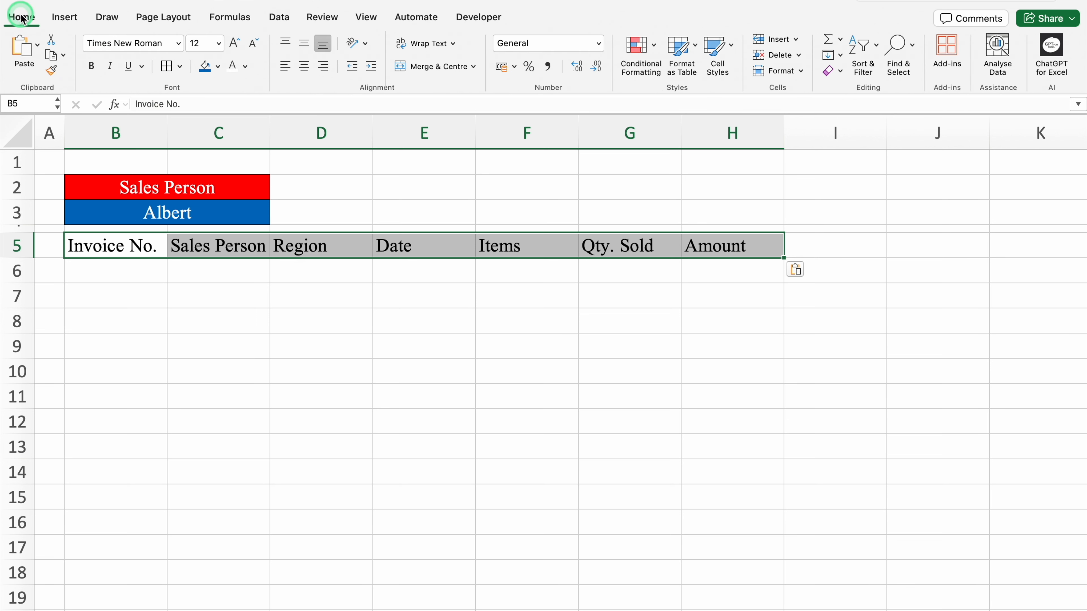
{"action": "left_click", "coordinate": [304, 66]}
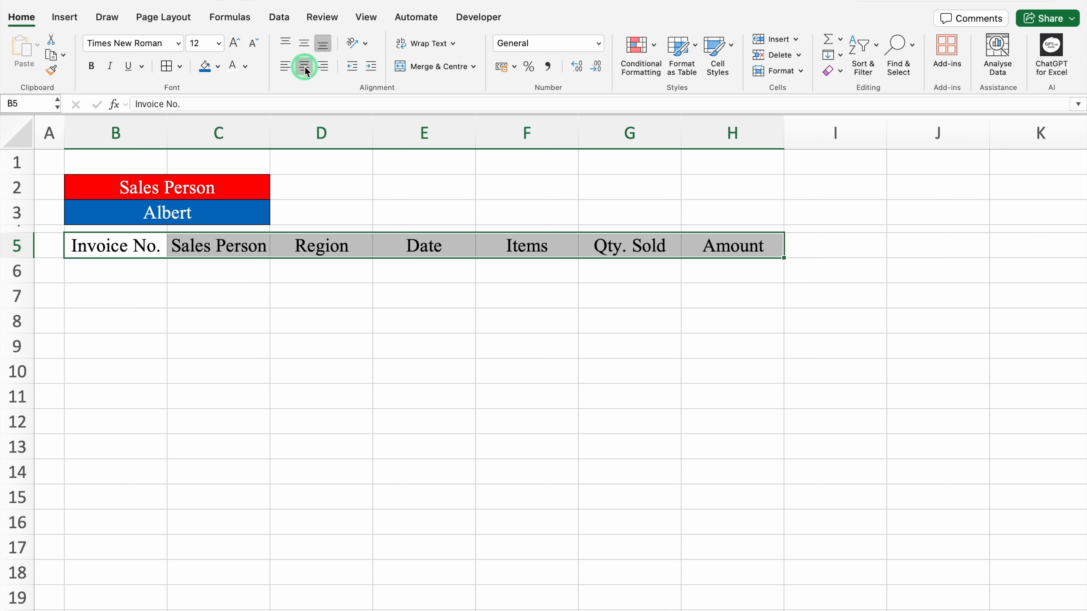
{"action": "left_click", "coordinate": [206, 66]}
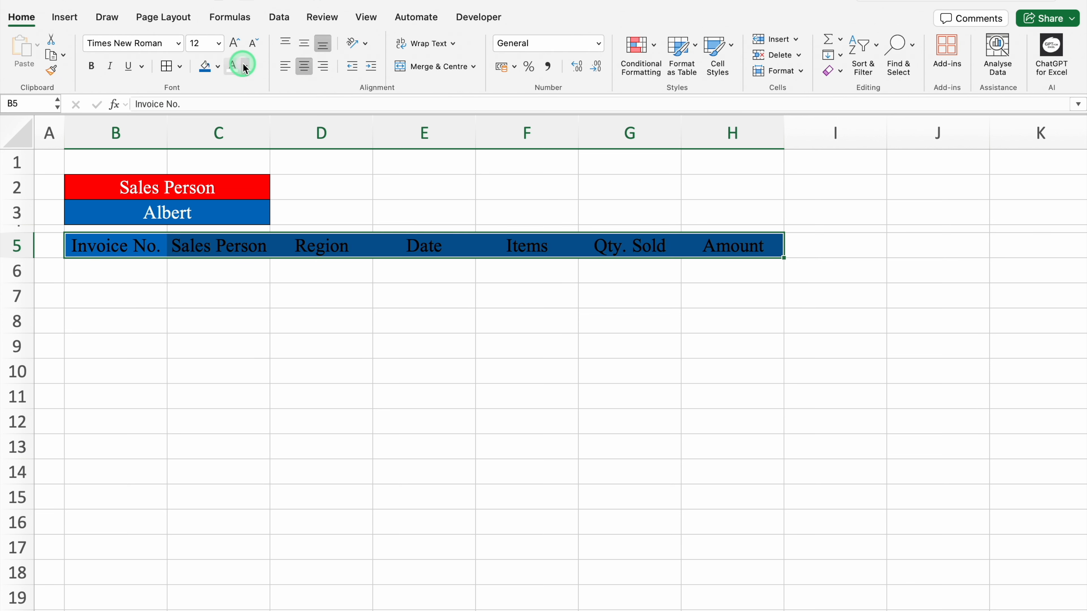
{"action": "left_click", "coordinate": [234, 68]}
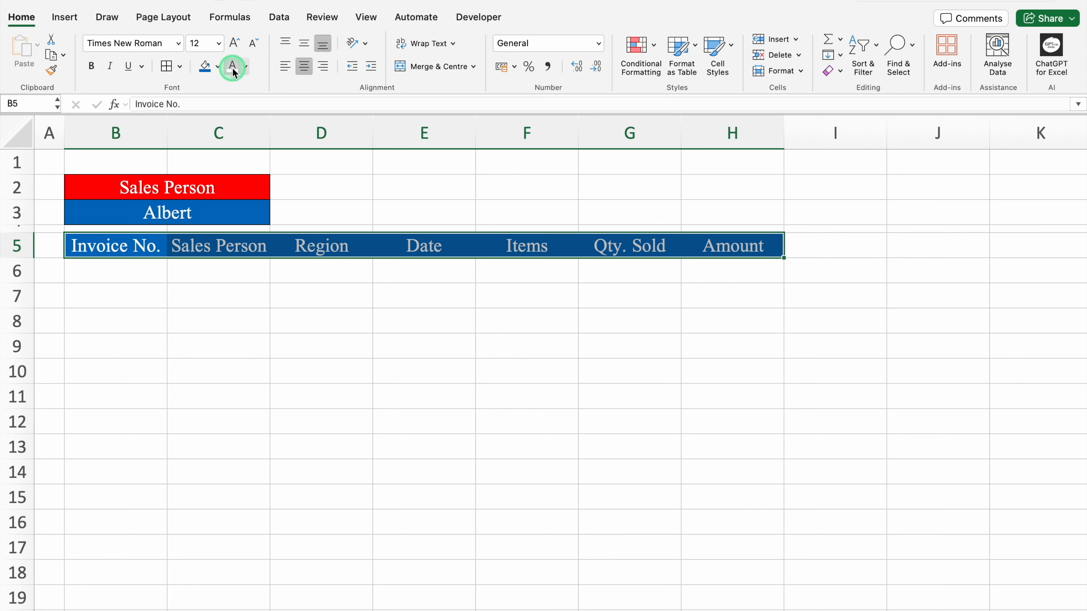
Start a FILTER formula in B6 with columns 'Data Entry'!B:H as the array.
{"action": "left_click", "coordinate": [154, 265]}
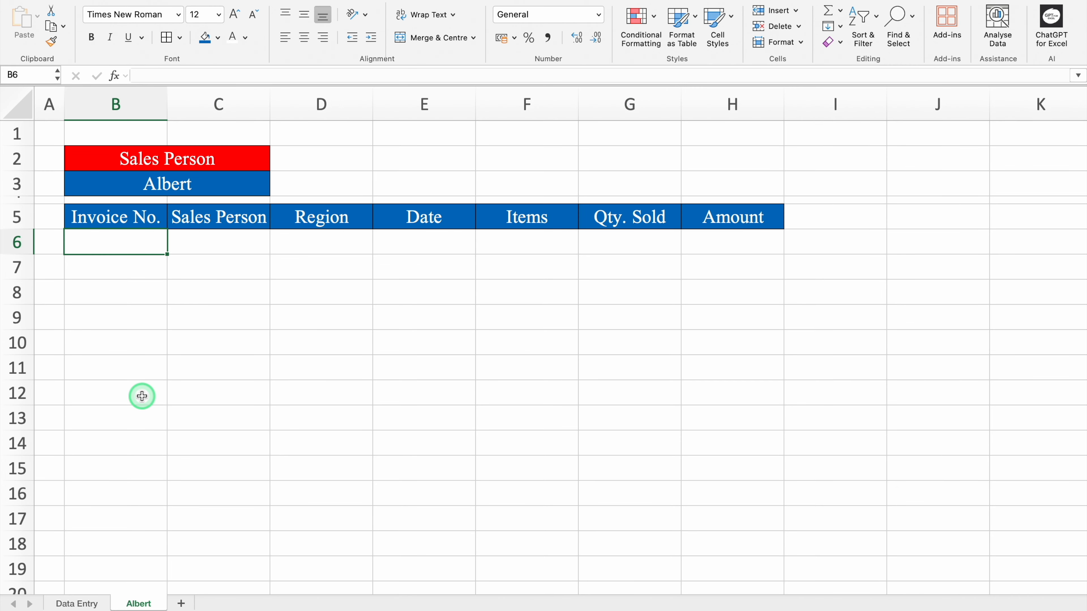
{"action": "type", "text": "="}
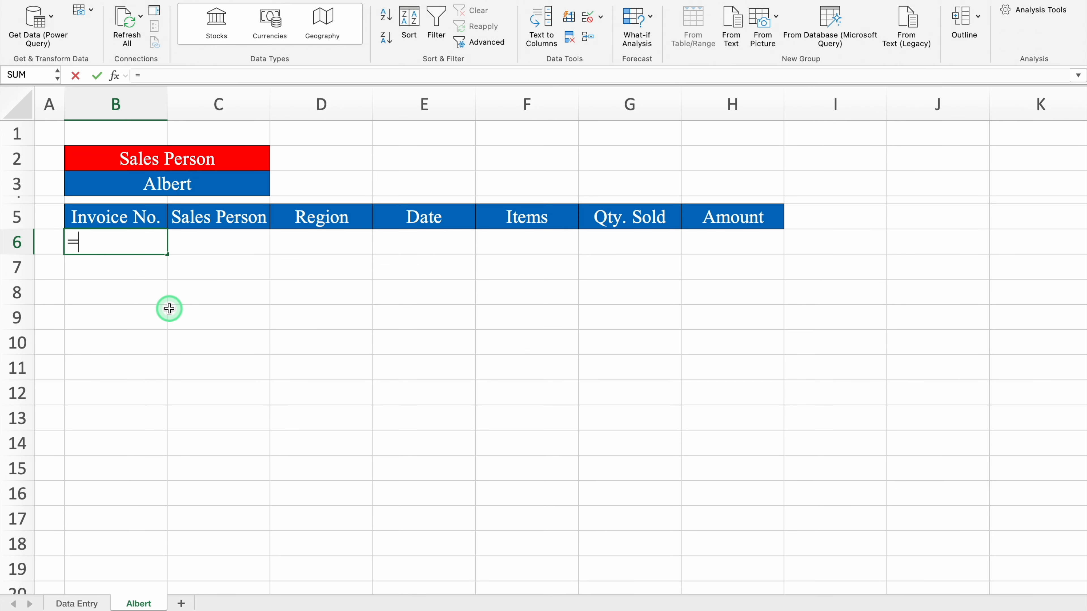
{"action": "type", "text": "FILTER("}
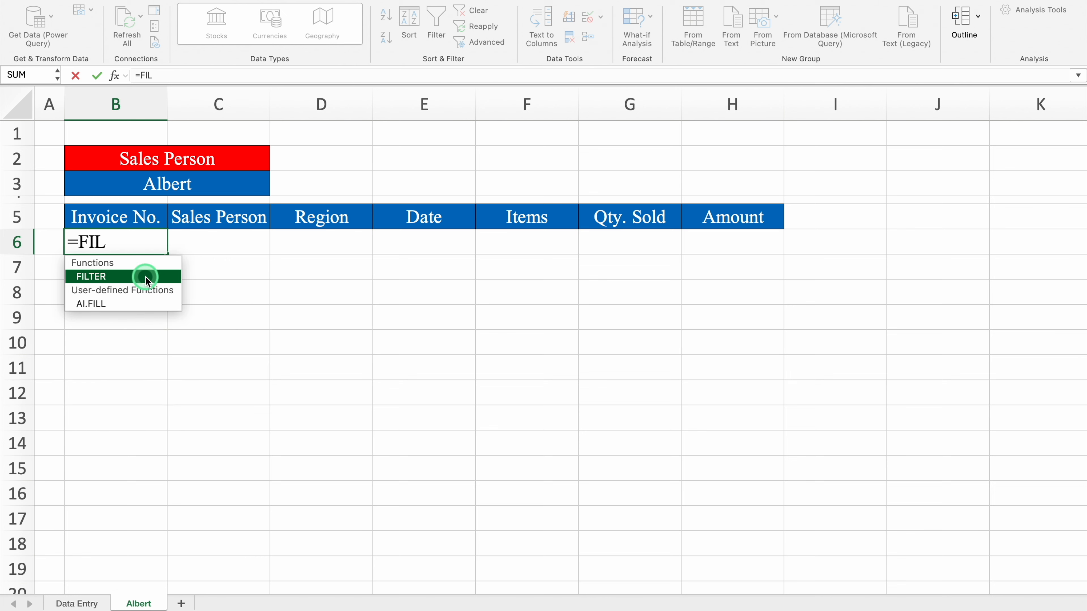
{"action": "double_click", "coordinate": [145, 276]}
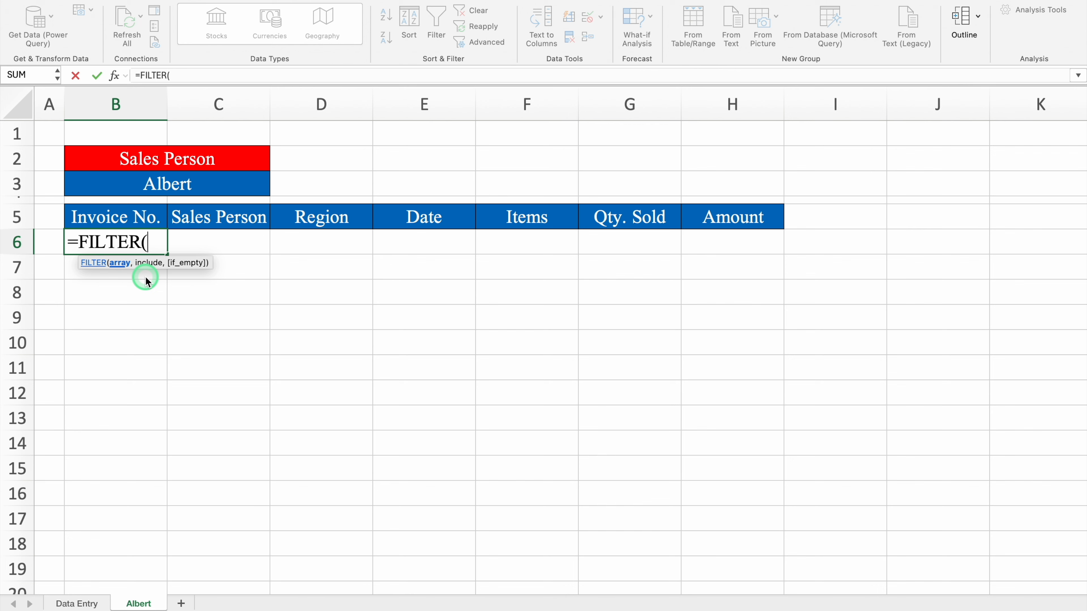
{"action": "left_click", "coordinate": [76, 604]}
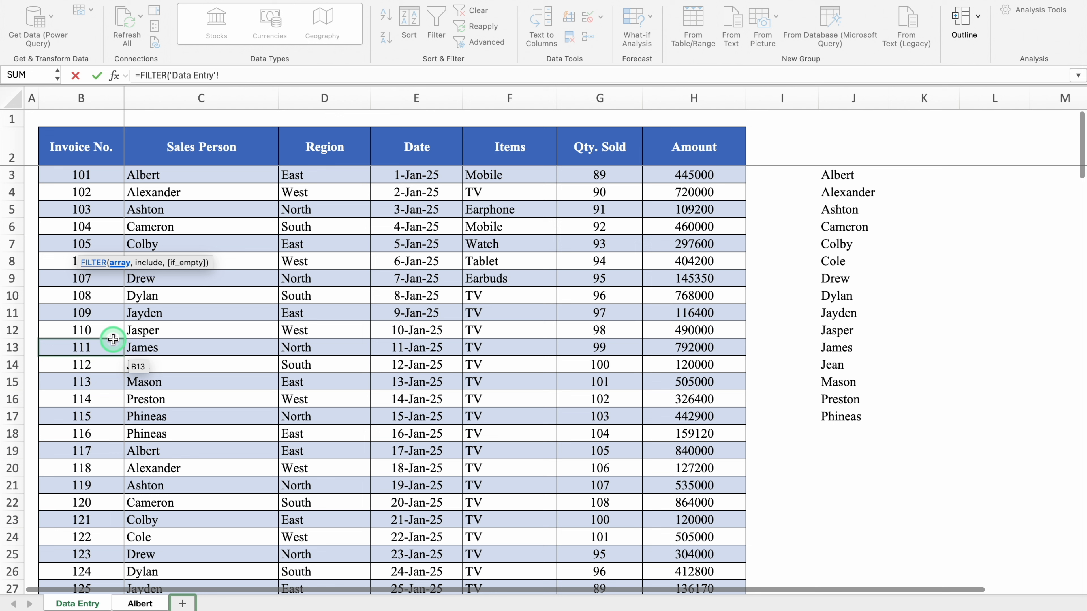
{"action": "left_click", "coordinate": [81, 98]}
{"action": "left_click_drag", "start_coordinate": [81, 96], "coordinate": [693, 90]}
{"action": "type", "text": ","}
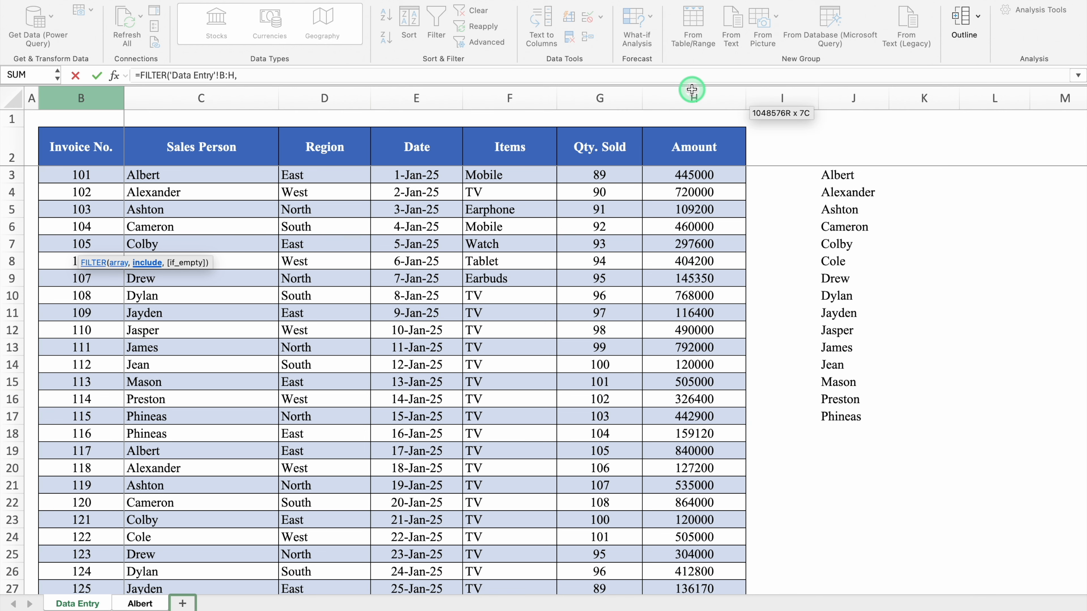
Complete B6's FILTER formula with the condition that 'Data Entry'!C:C equals the sales person selected in B3.
{"action": "left_click", "coordinate": [149, 276]}
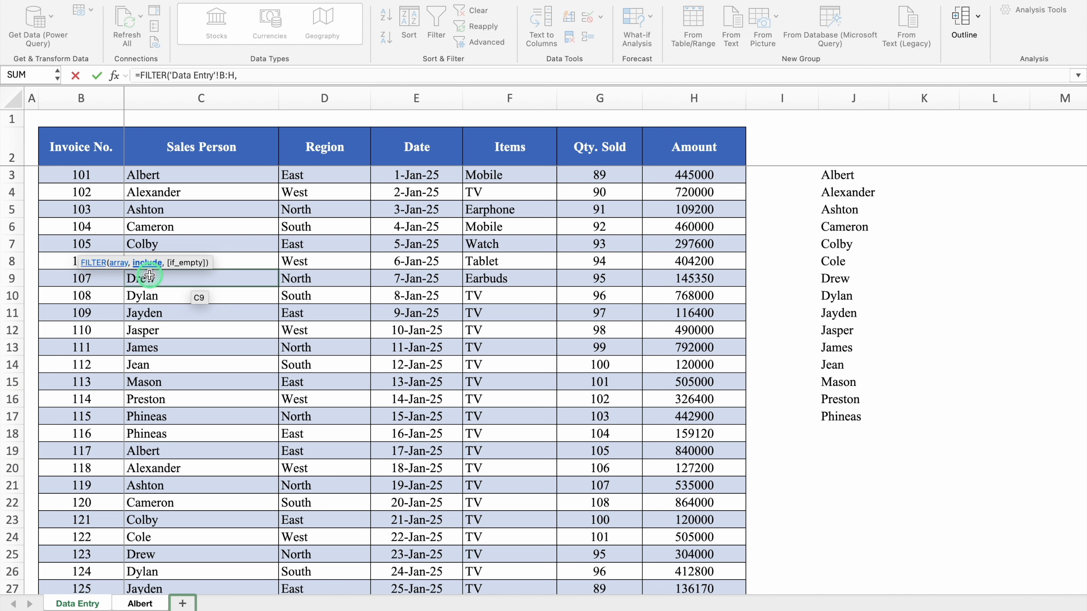
{"action": "left_click", "coordinate": [214, 101]}
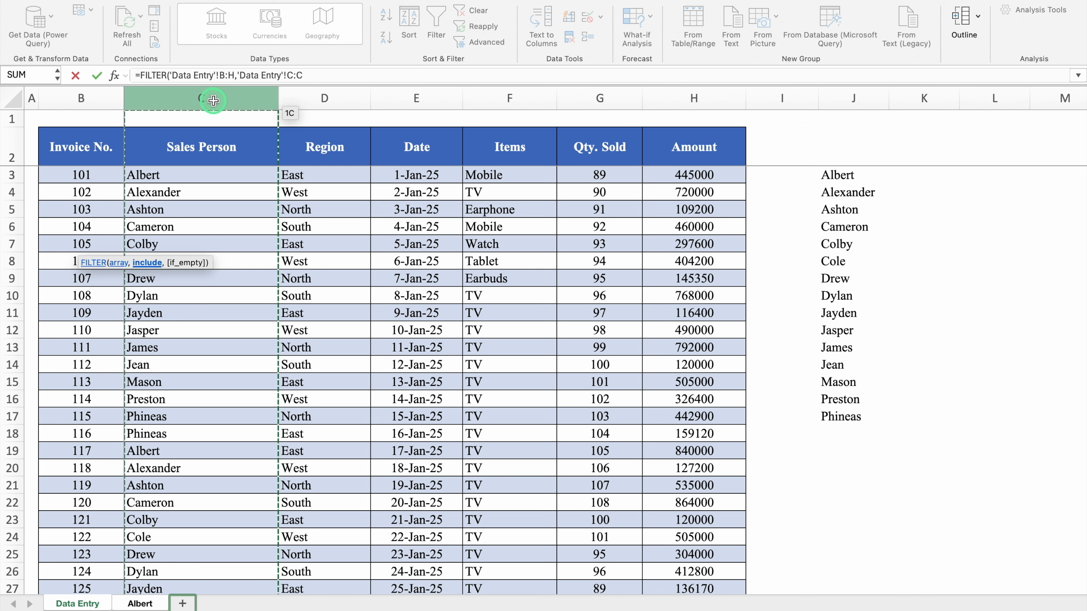
{"action": "type", "text": "="}
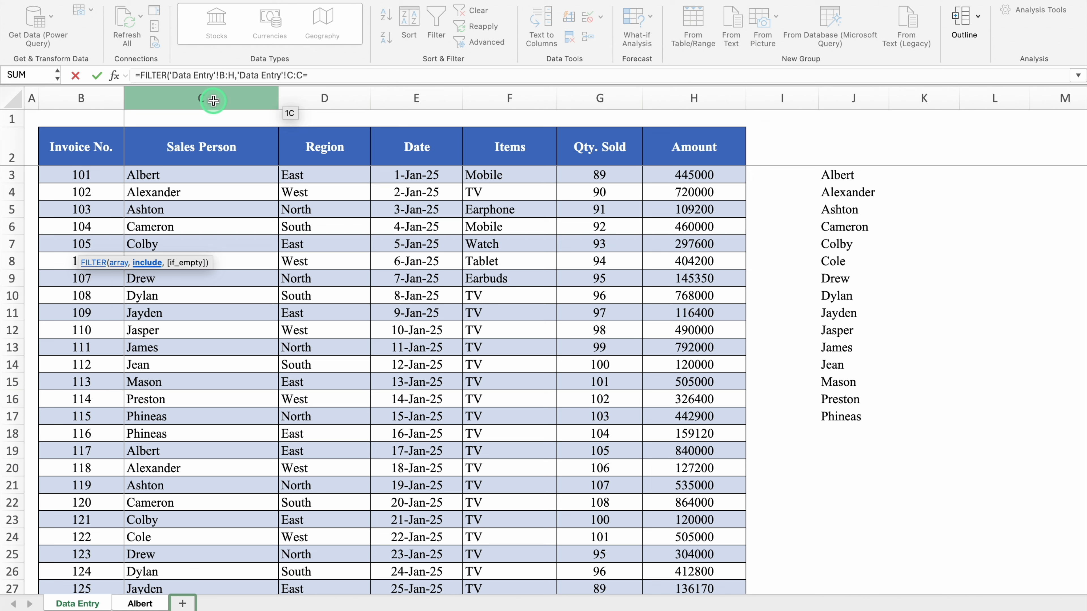
{"action": "left_click", "coordinate": [141, 604]}
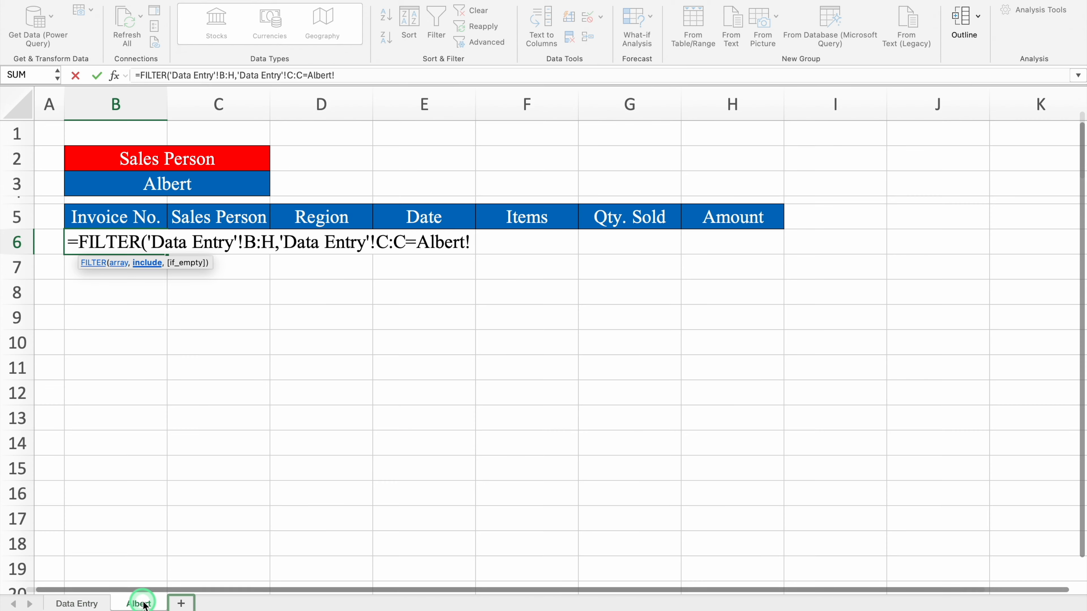
{"action": "left_click", "coordinate": [154, 180]}
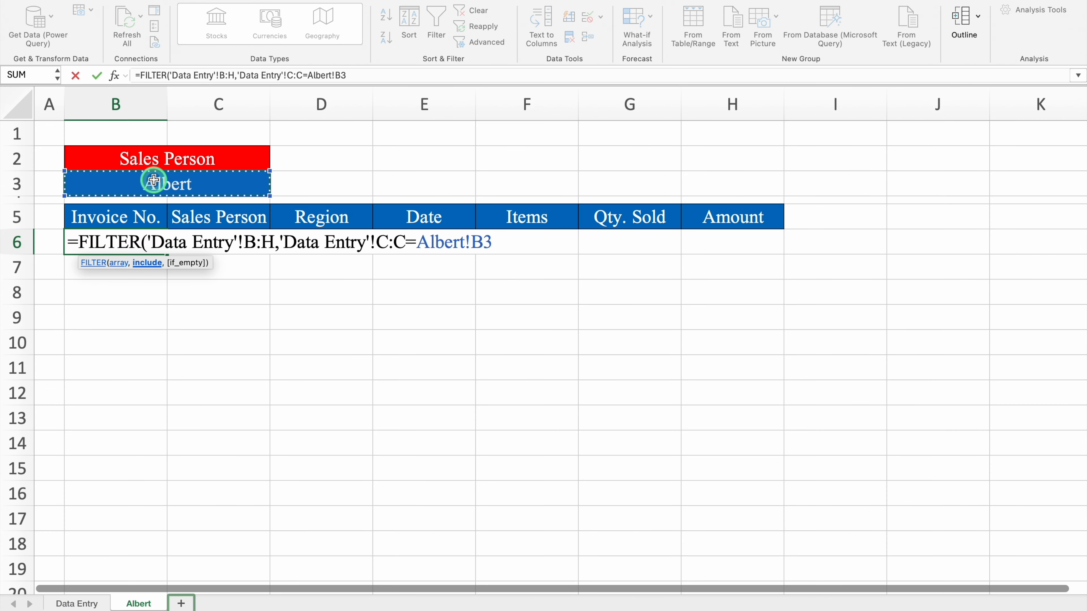
{"action": "type", "text": ")"}
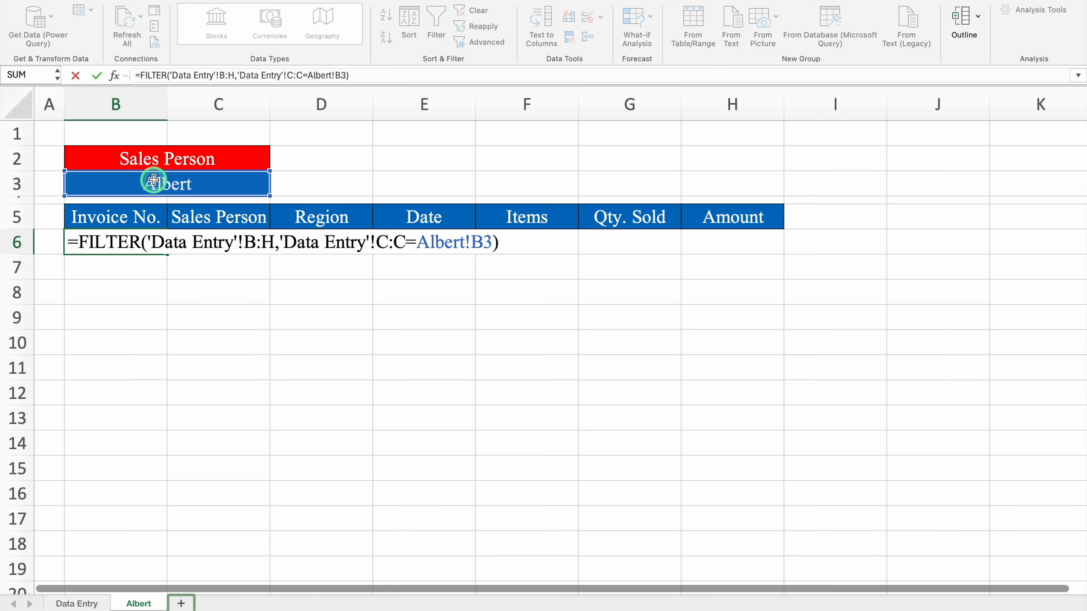
{"action": "key", "text": "Return"}
Centre the filtered records in B6:H16 and add borders to all their cells.
{"action": "left_click_drag", "start_coordinate": [128, 242], "coordinate": [718, 514]}
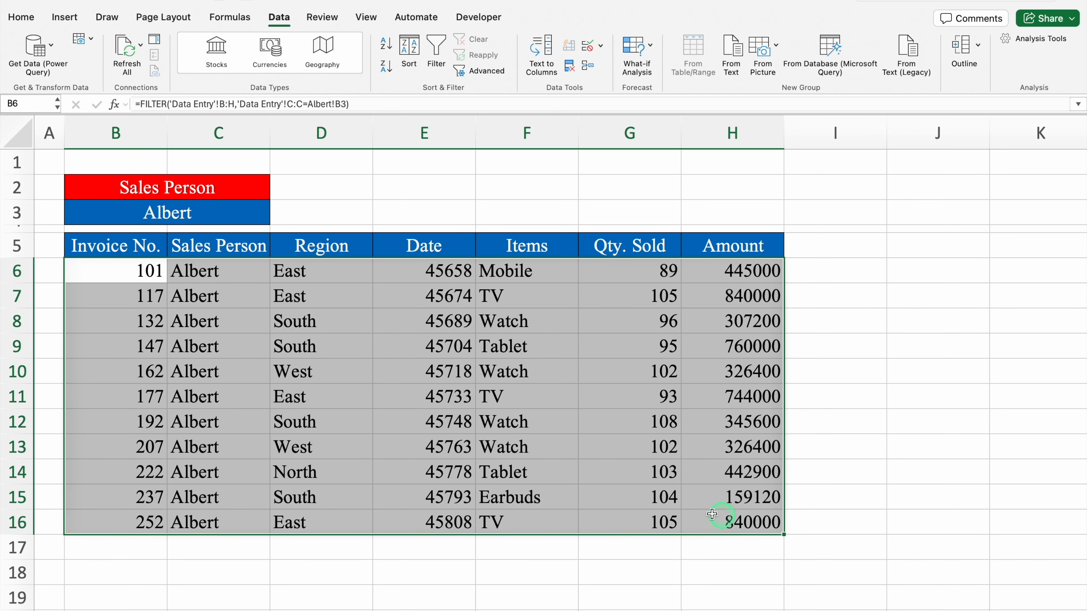
{"action": "left_click", "coordinate": [25, 18]}
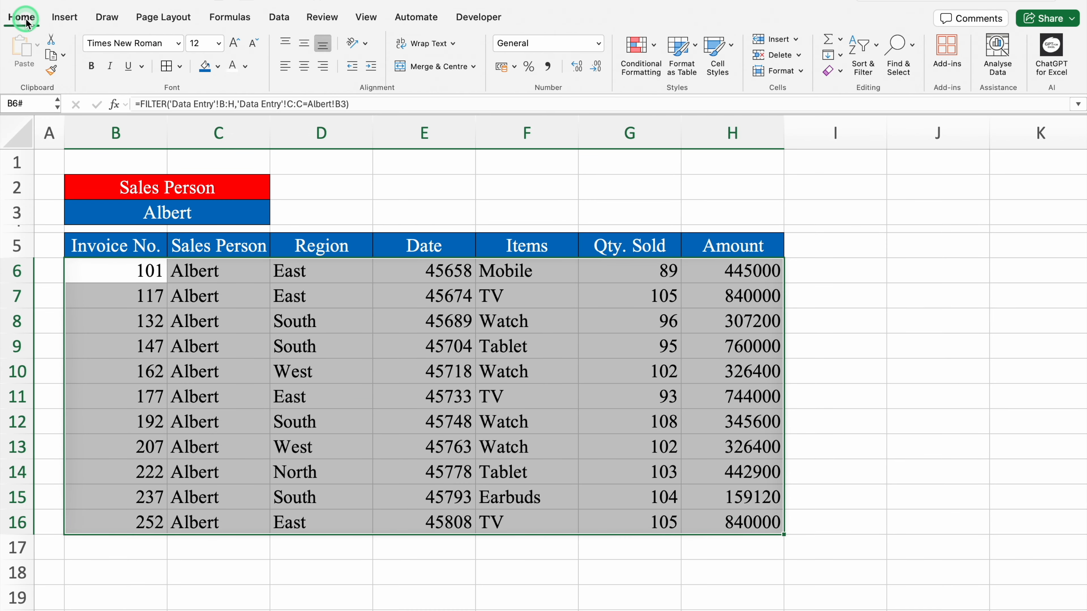
{"action": "left_click", "coordinate": [304, 68]}
{"action": "left_click", "coordinate": [166, 67]}
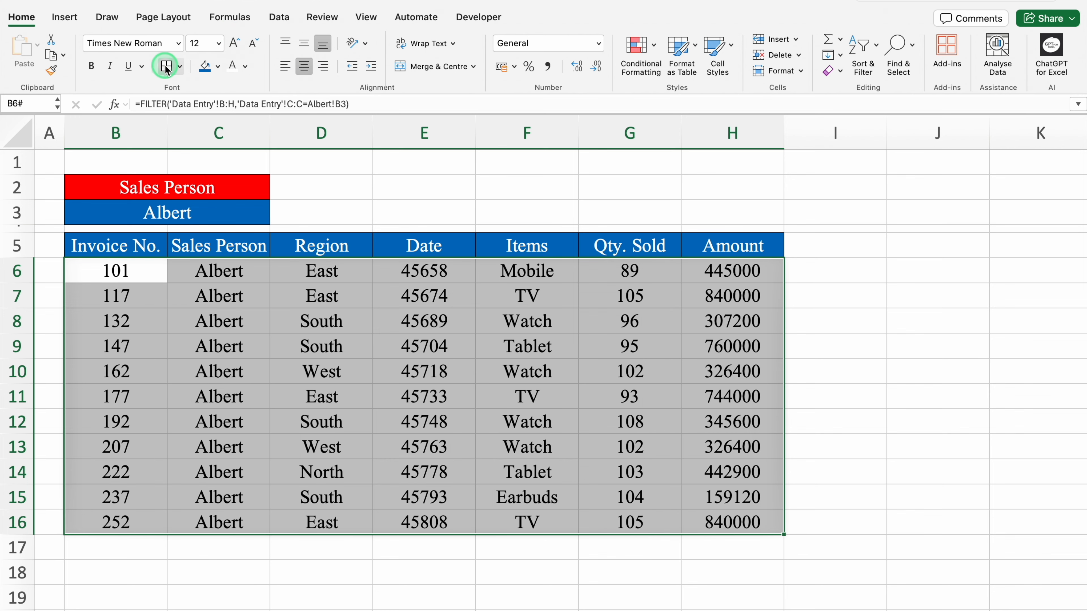
{"action": "left_click", "coordinate": [903, 229]}
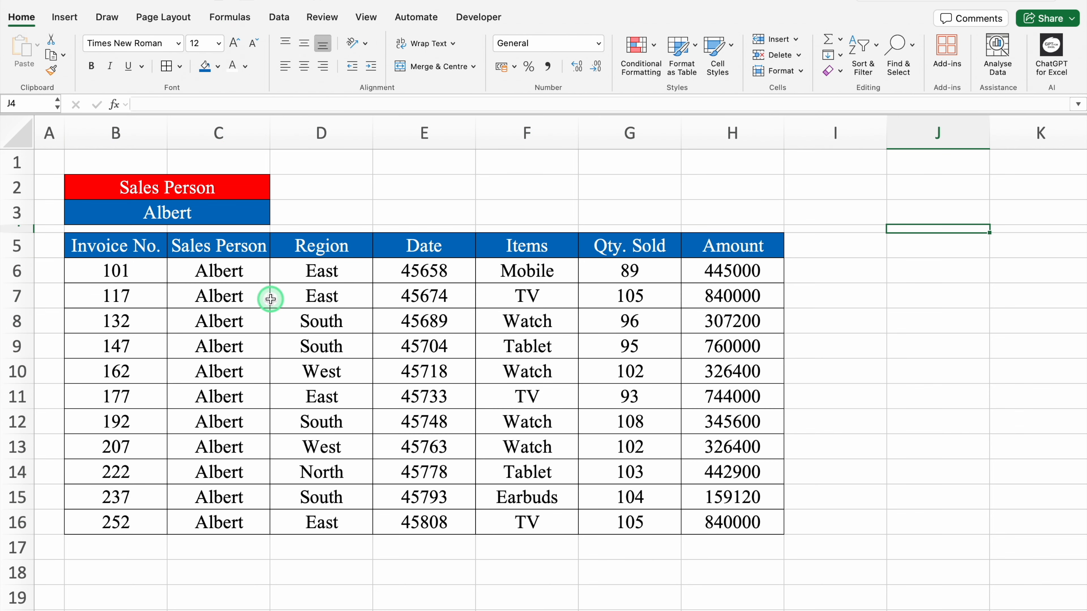
Test B3's drop-down list by choosing the second sales person and finally the eleventh one.
{"action": "left_click", "coordinate": [206, 212]}
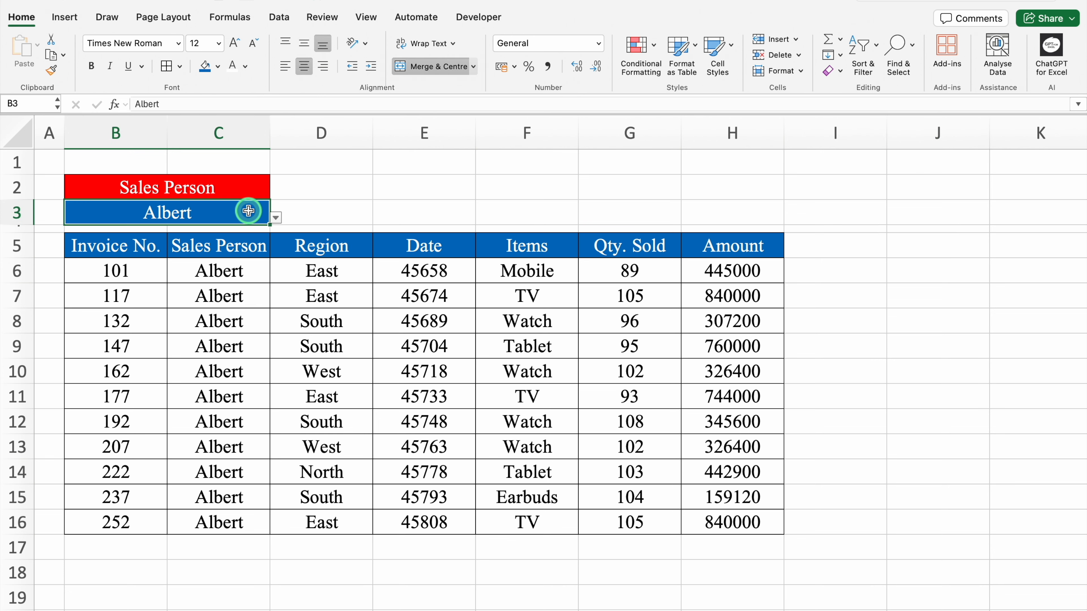
{"action": "left_click", "coordinate": [275, 217]}
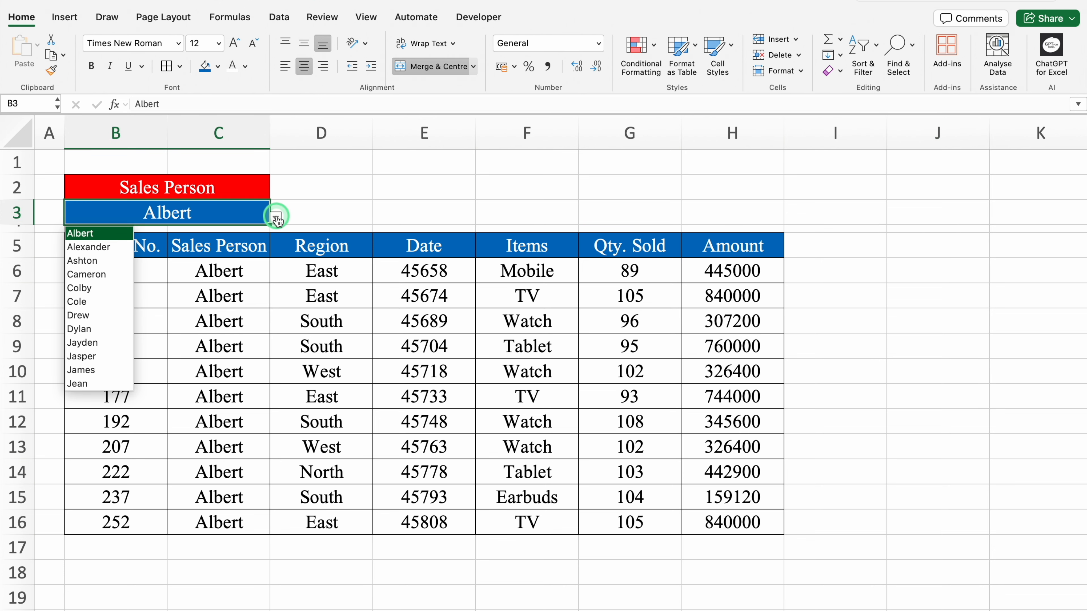
{"action": "left_click", "coordinate": [100, 249]}
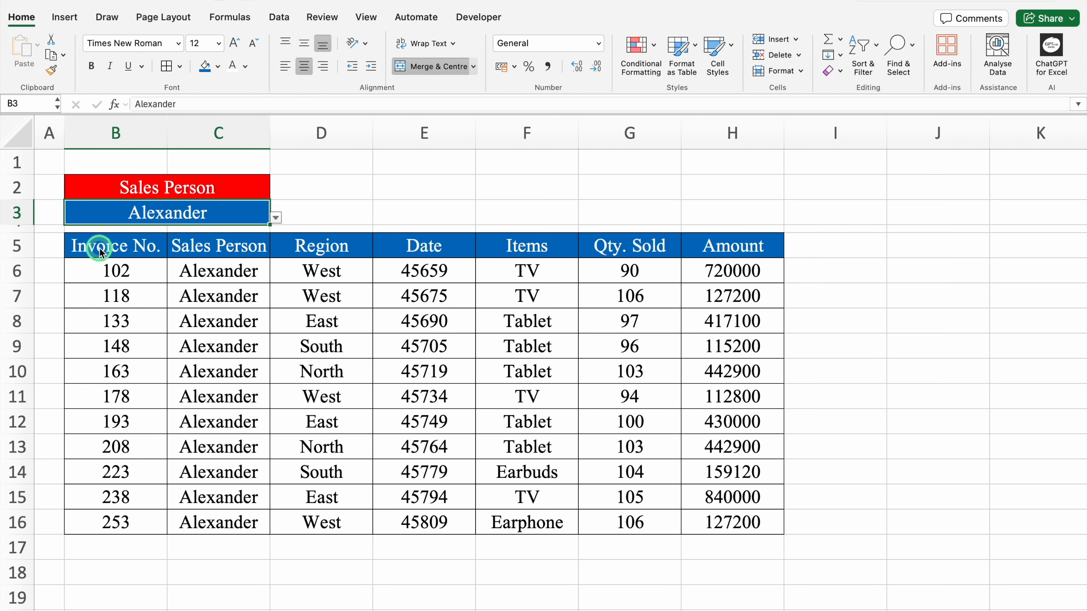
{"action": "left_click", "coordinate": [276, 217]}
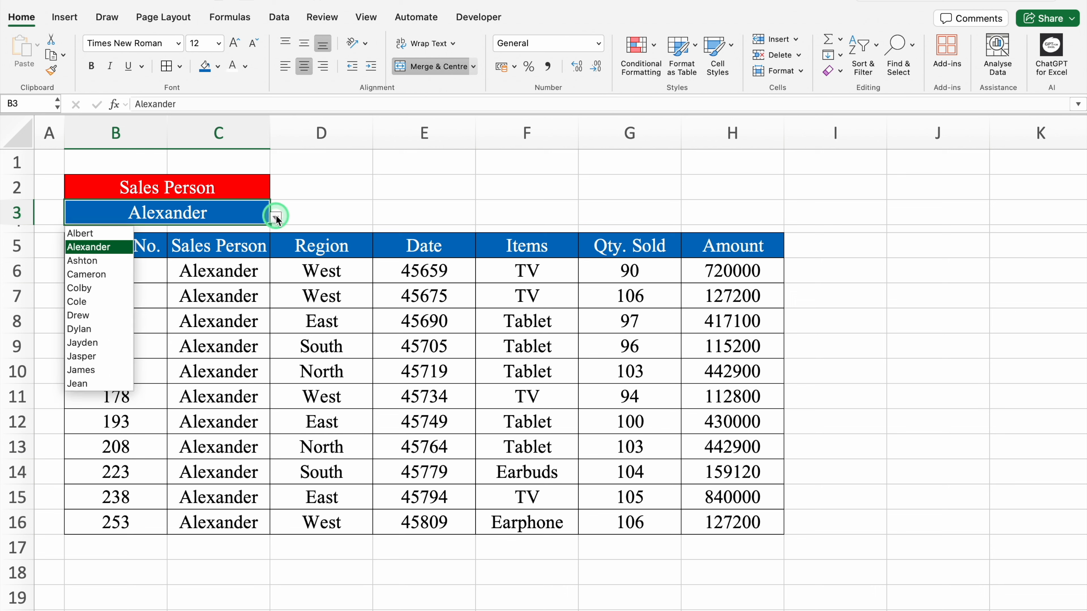
{"action": "left_click", "coordinate": [120, 370]}
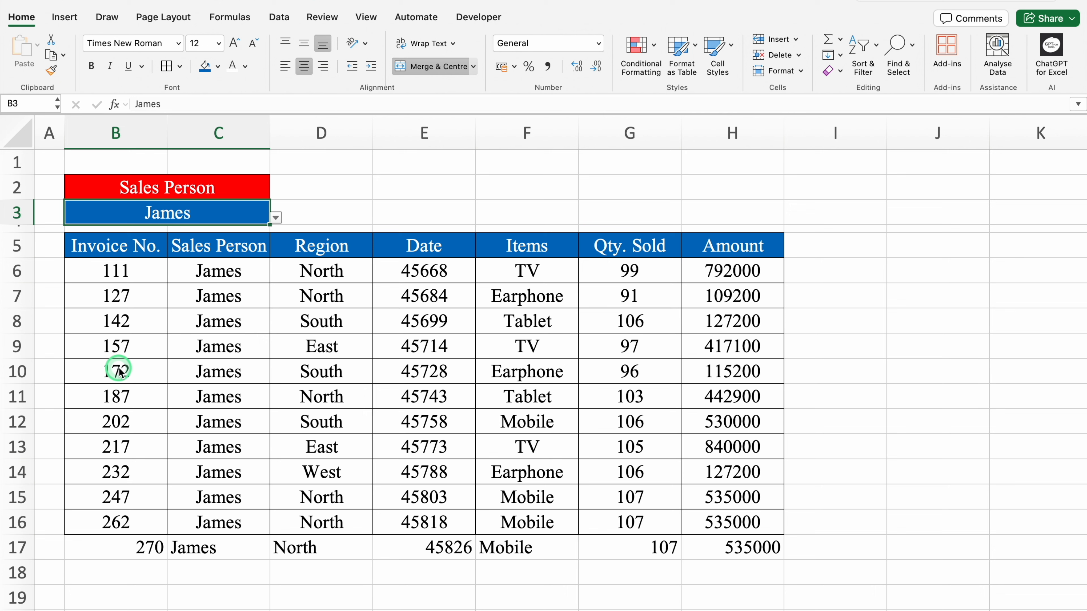
Centre the additional record in B17:H17 and add borders to its cells.
{"action": "left_click_drag", "start_coordinate": [112, 547], "coordinate": [730, 547]}
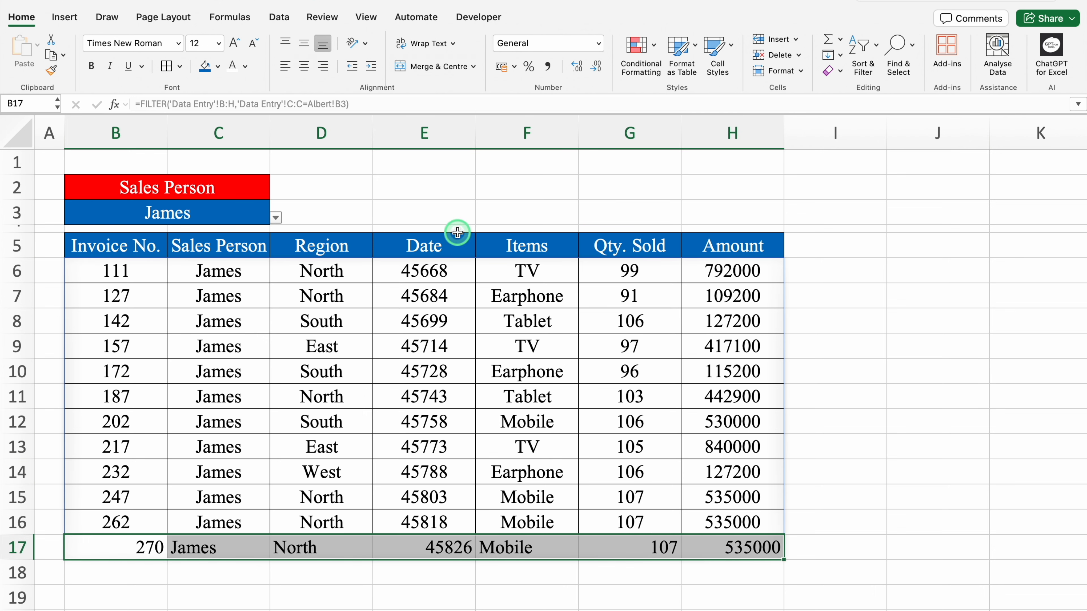
{"action": "left_click", "coordinate": [303, 66]}
{"action": "left_click", "coordinate": [167, 66]}
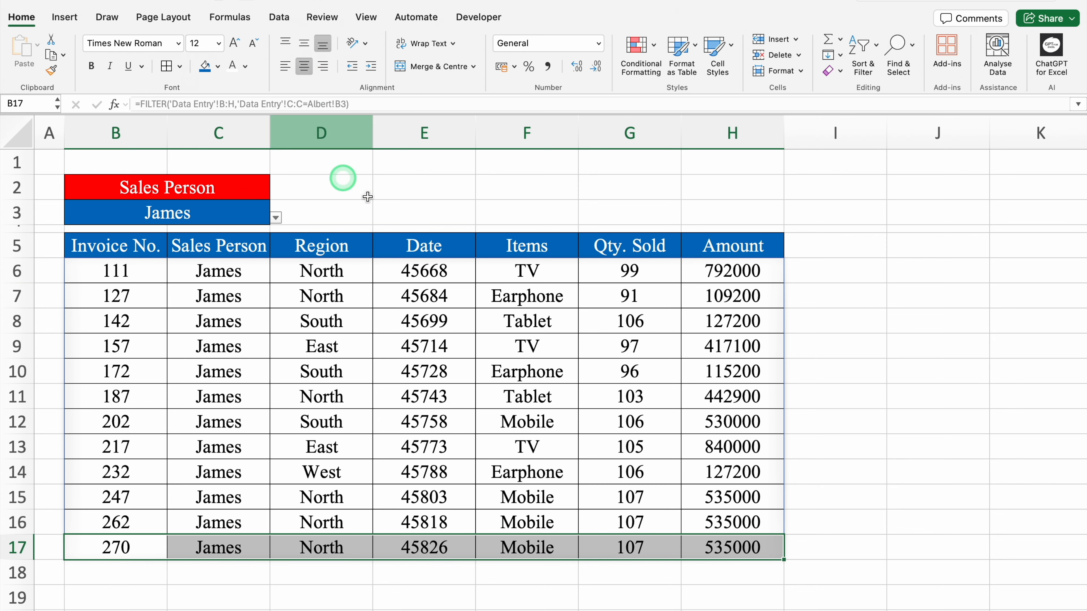
{"action": "left_click", "coordinate": [558, 171]}
Duplicate the first sales person's sheet within the same workbook, placing the copy at the end.
{"action": "left_click", "coordinate": [75, 603]}
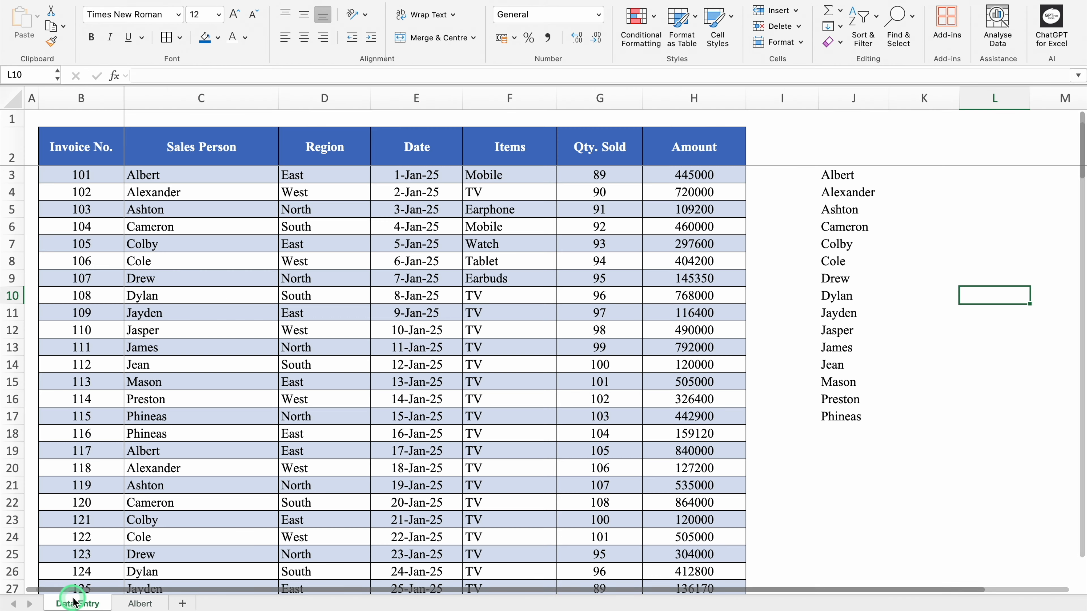
{"action": "left_click", "coordinate": [138, 604]}
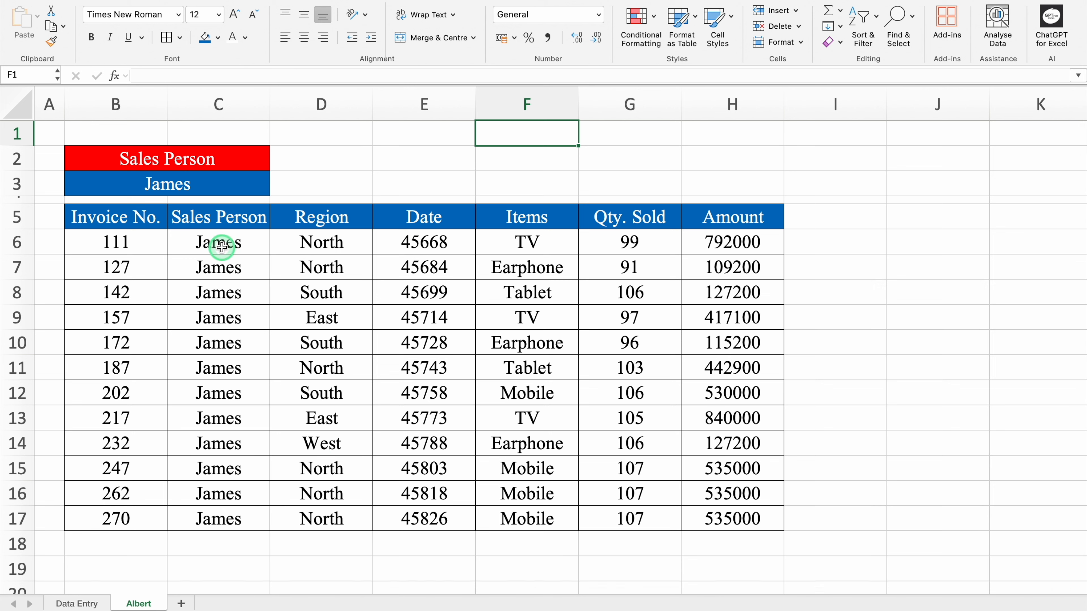
{"action": "right_click", "coordinate": [137, 603]}
{"action": "left_click", "coordinate": [188, 456]}
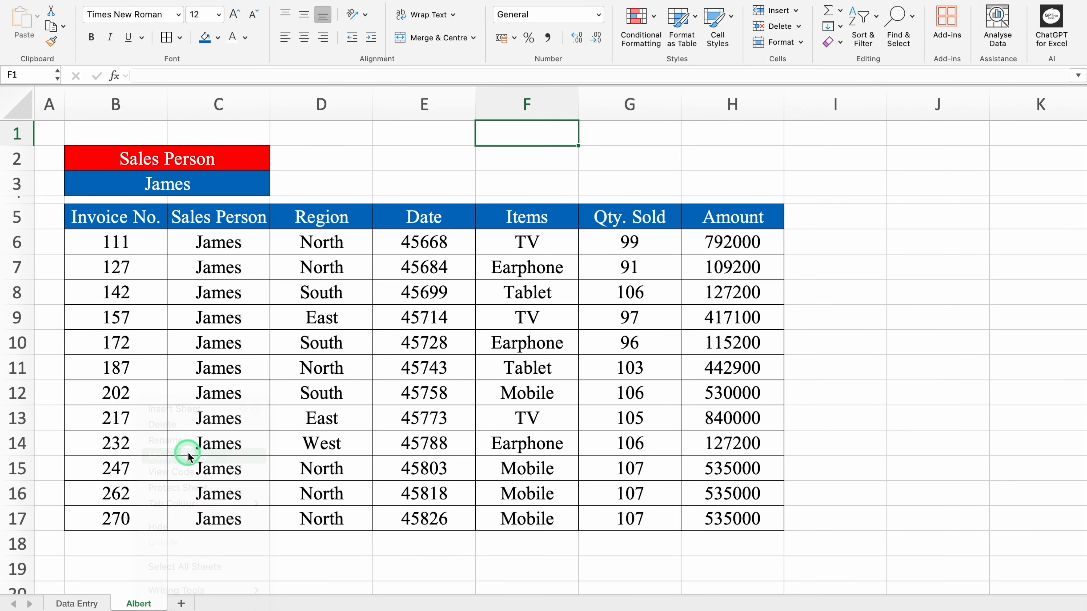
{"action": "left_click", "coordinate": [184, 451]}
{"action": "left_click", "coordinate": [123, 535]}
{"action": "left_click", "coordinate": [286, 557]}
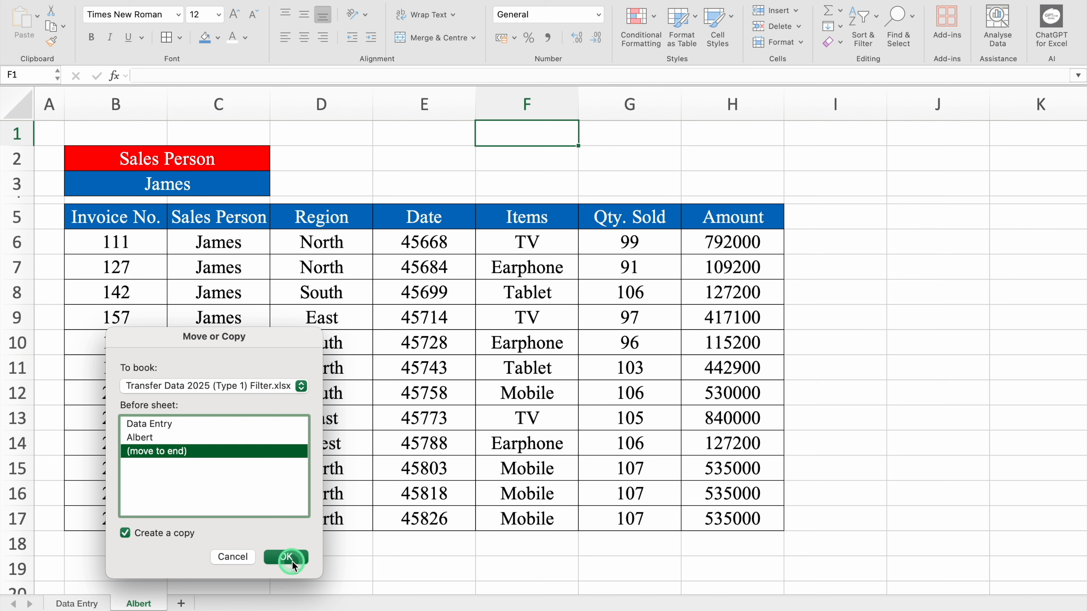
Choose the second sales person in the copied sheet's B3 drop-down and rename the sheet with that sales person's name.
{"action": "left_click", "coordinate": [203, 184]}
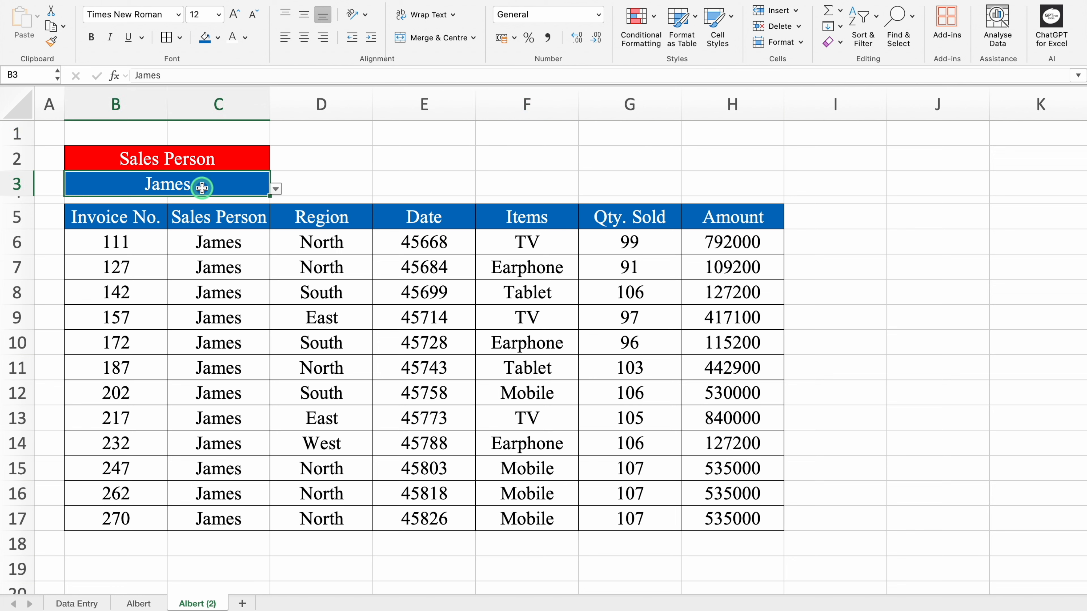
{"action": "left_click", "coordinate": [274, 188]}
{"action": "left_click", "coordinate": [128, 203]}
{"action": "left_click", "coordinate": [202, 602]}
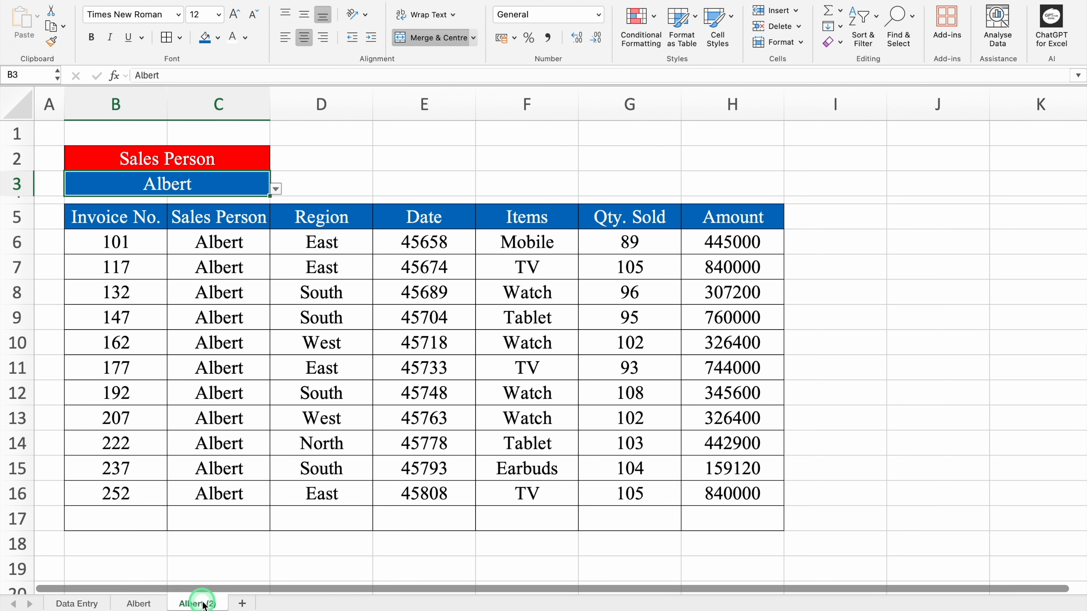
{"action": "left_click", "coordinate": [275, 188]}
{"action": "left_click", "coordinate": [105, 215]}
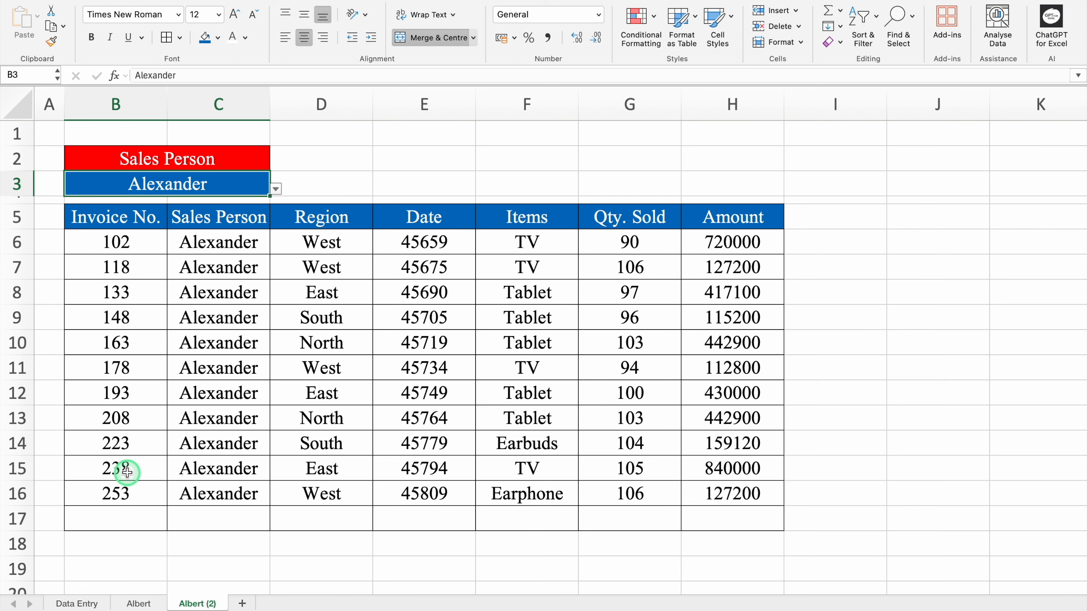
{"action": "left_click", "coordinate": [207, 604]}
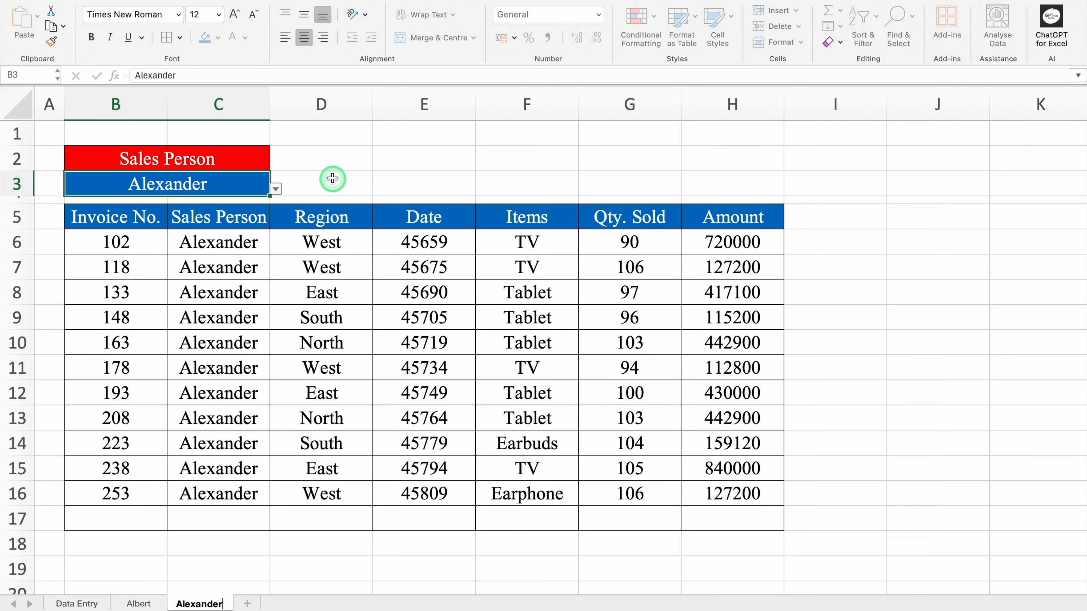
{"action": "left_click", "coordinate": [327, 165]}
Duplicate the second sales person's sheet and place the copy at the end of the workbook.
{"action": "right_click", "coordinate": [205, 605]}
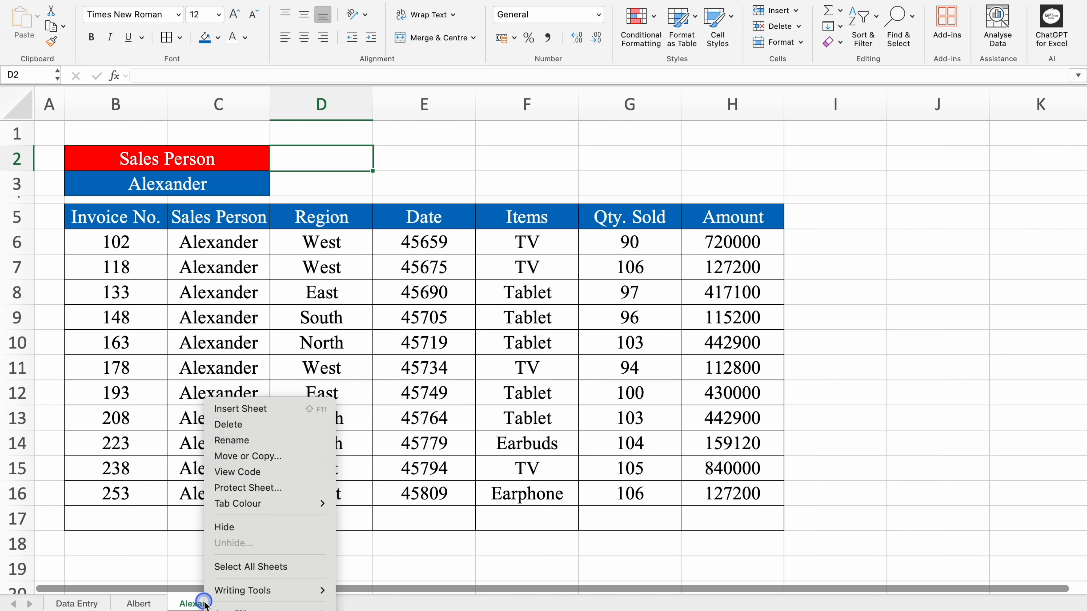
{"action": "left_click", "coordinate": [279, 457]}
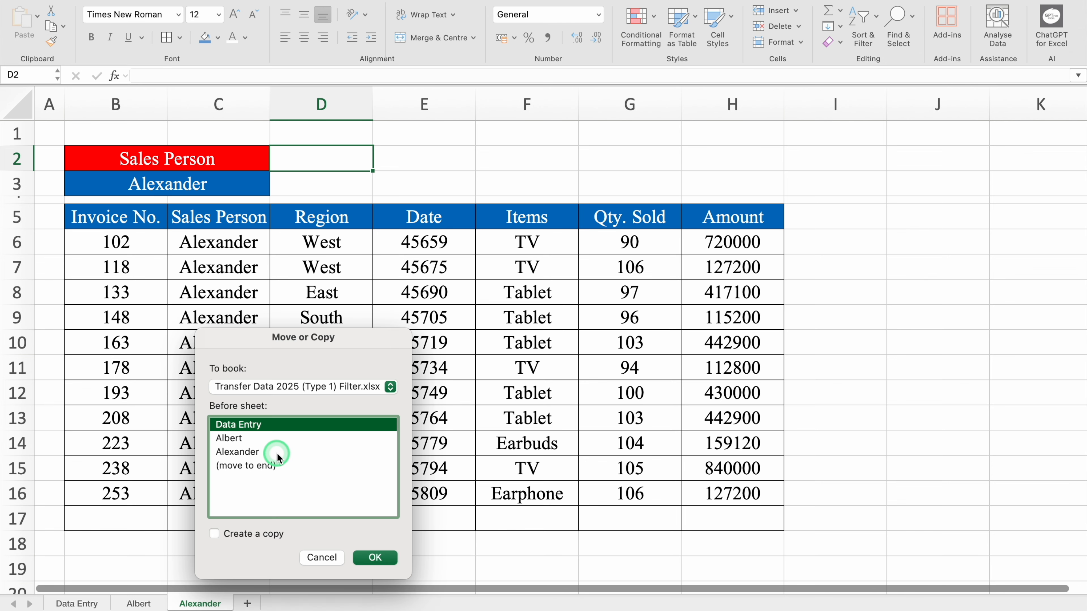
{"action": "left_click", "coordinate": [248, 465]}
{"action": "left_click", "coordinate": [215, 534]}
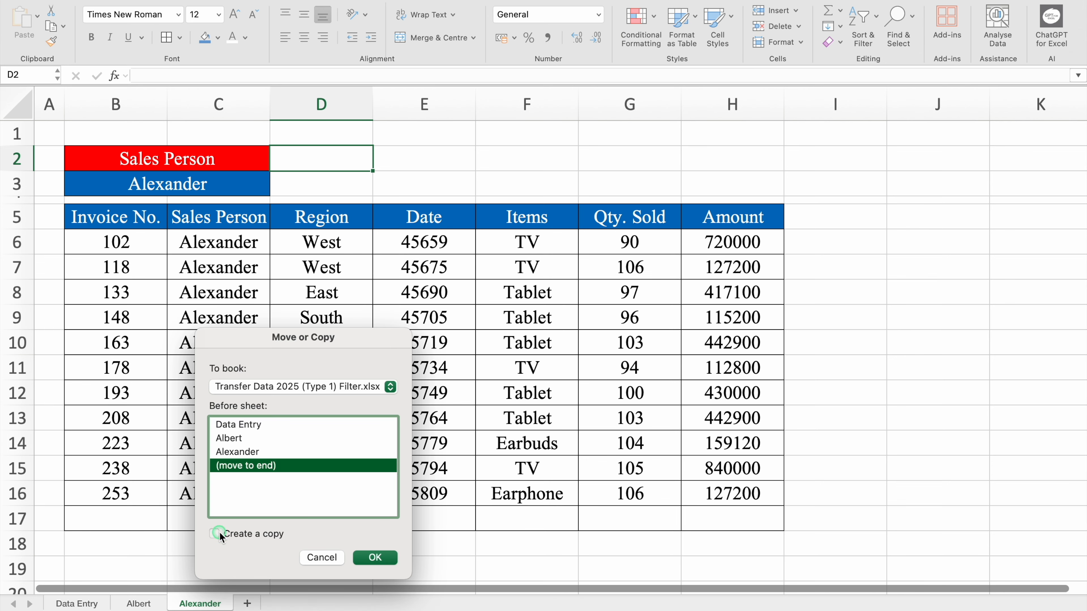
{"action": "left_click", "coordinate": [376, 558]}
Set B3 on the new copy to the third sales person and rename the sheet to match.
{"action": "left_click", "coordinate": [238, 180]}
{"action": "left_click", "coordinate": [274, 184]}
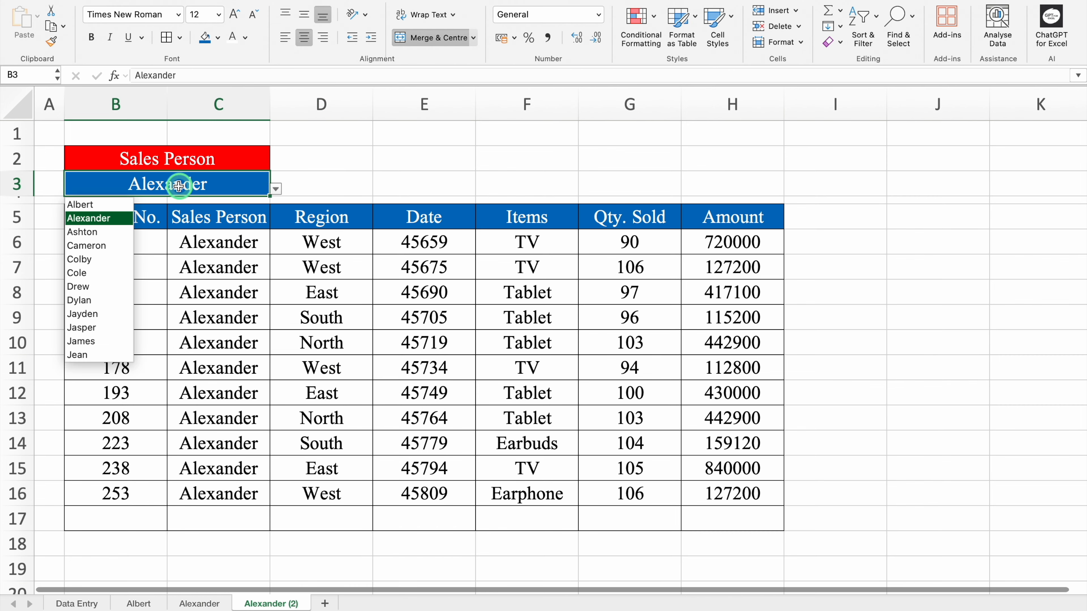
{"action": "left_click", "coordinate": [84, 232]}
{"action": "double_click", "coordinate": [278, 603]}
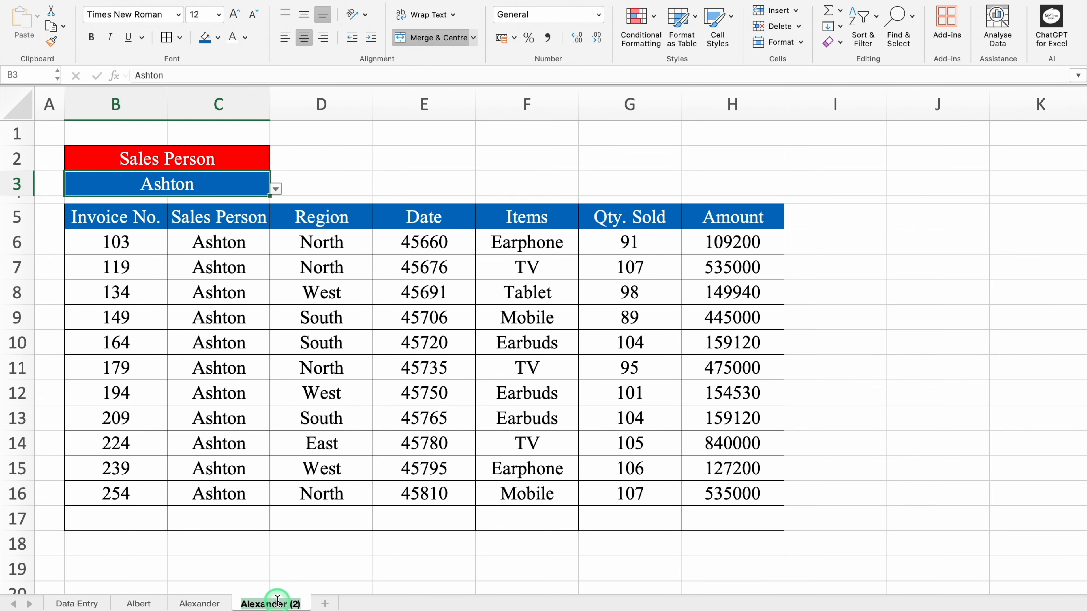
{"action": "type", "text": "Ashton"}
{"action": "key", "text": "Return"}
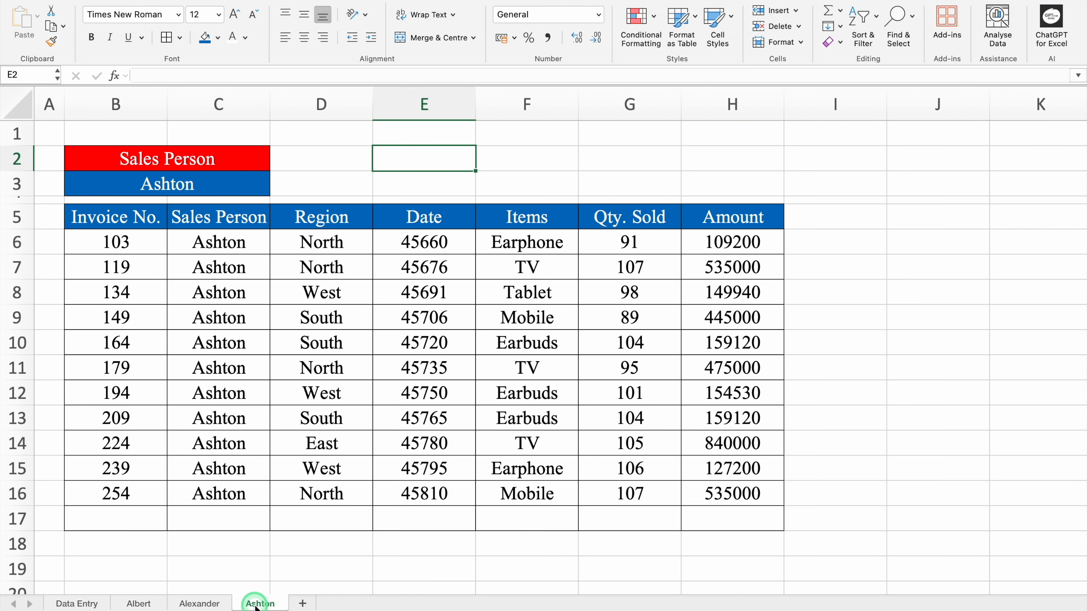
{"action": "left_click", "coordinate": [311, 547]}
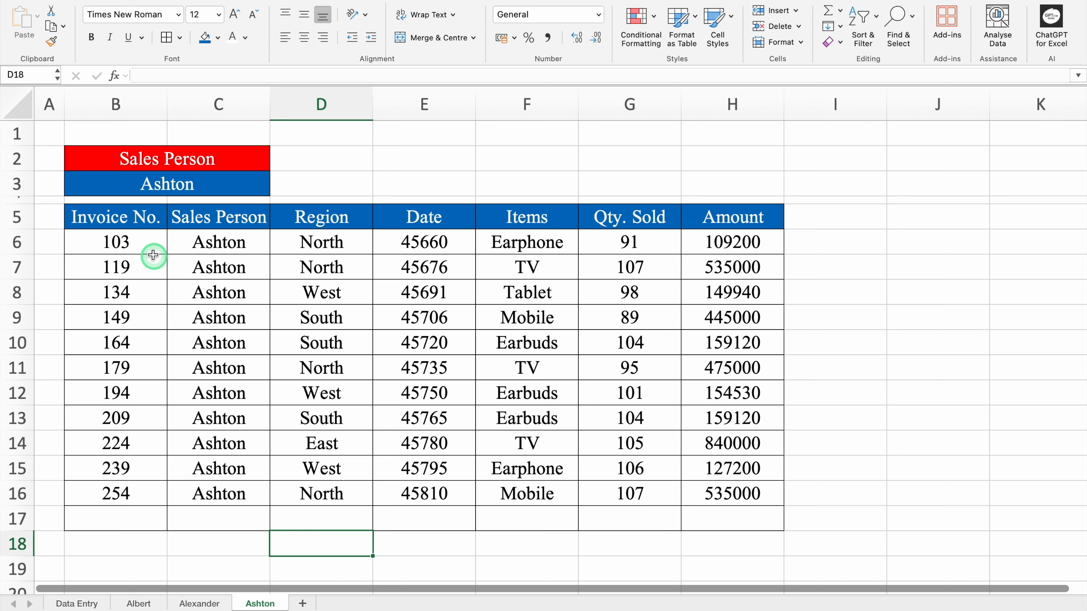
Check B6's FILTER formula on the third sales person's sheet, then copy the formula text from B6 on the first sales person's sheet.
{"action": "left_click", "coordinate": [142, 241]}
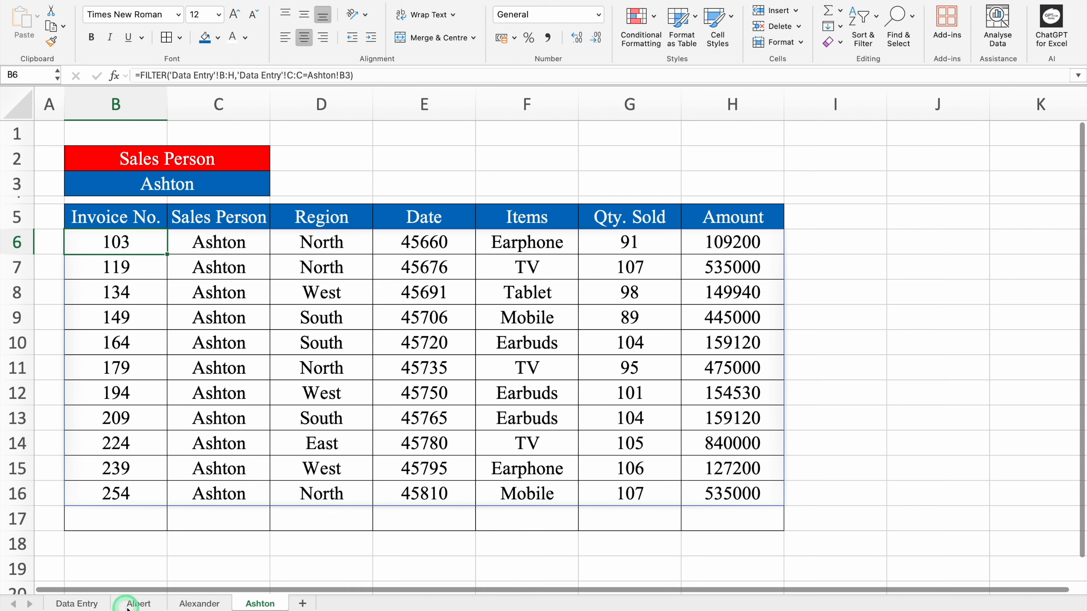
{"action": "left_click", "coordinate": [136, 604]}
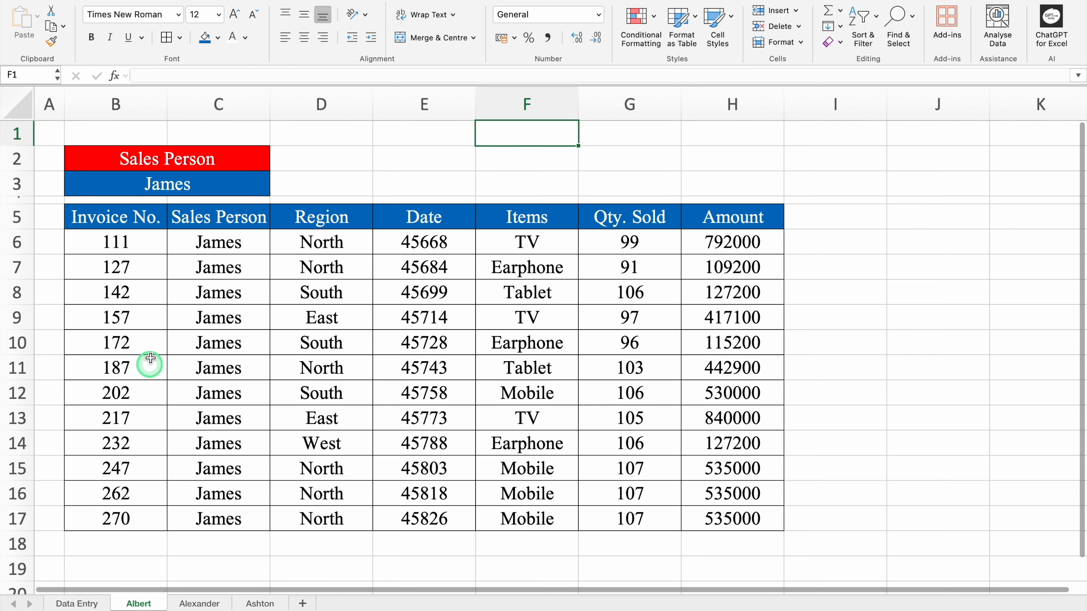
{"action": "left_click", "coordinate": [140, 242]}
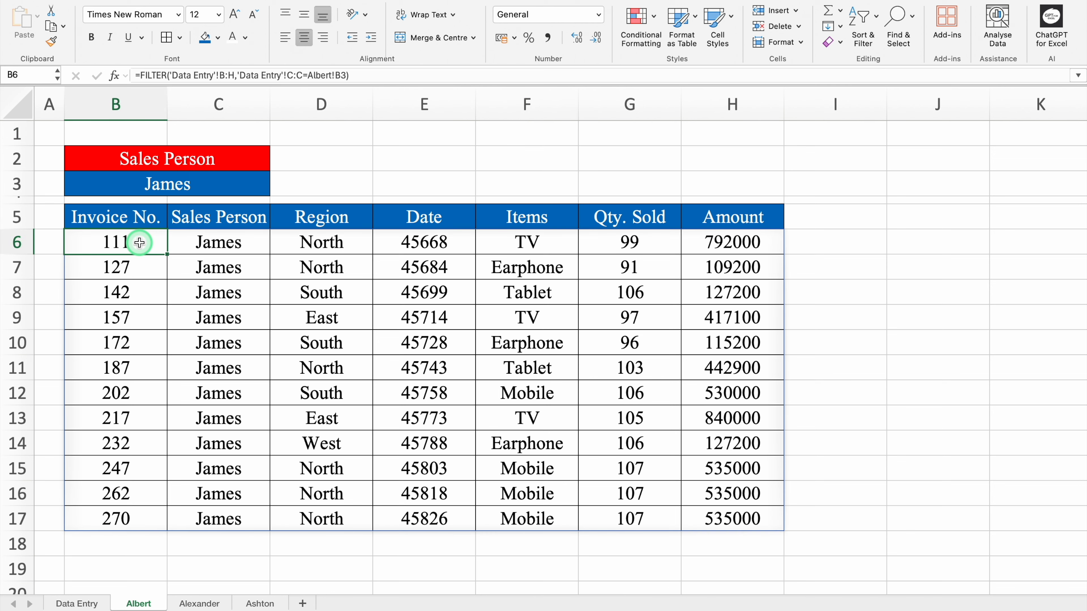
{"action": "left_click_drag", "start_coordinate": [371, 75], "coordinate": [98, 76]}
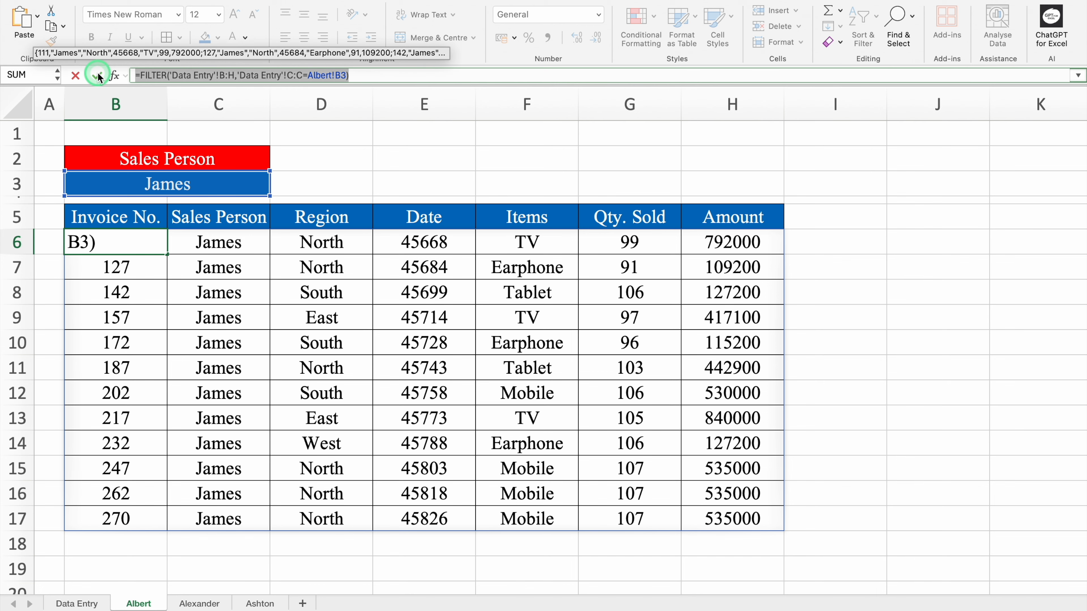
{"action": "left_click", "coordinate": [98, 76]}
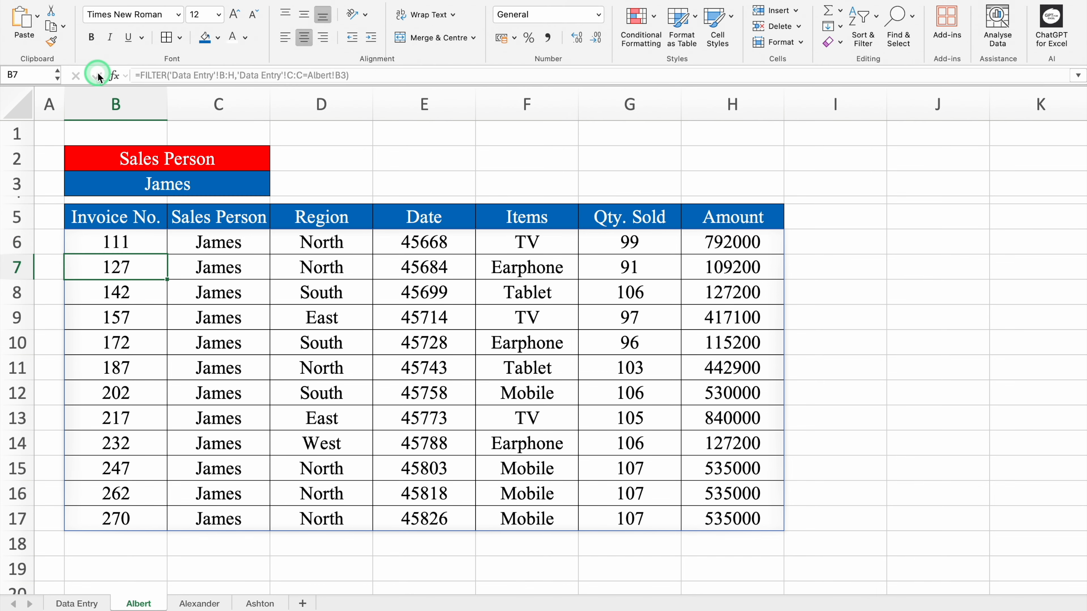
{"action": "left_click", "coordinate": [151, 265]}
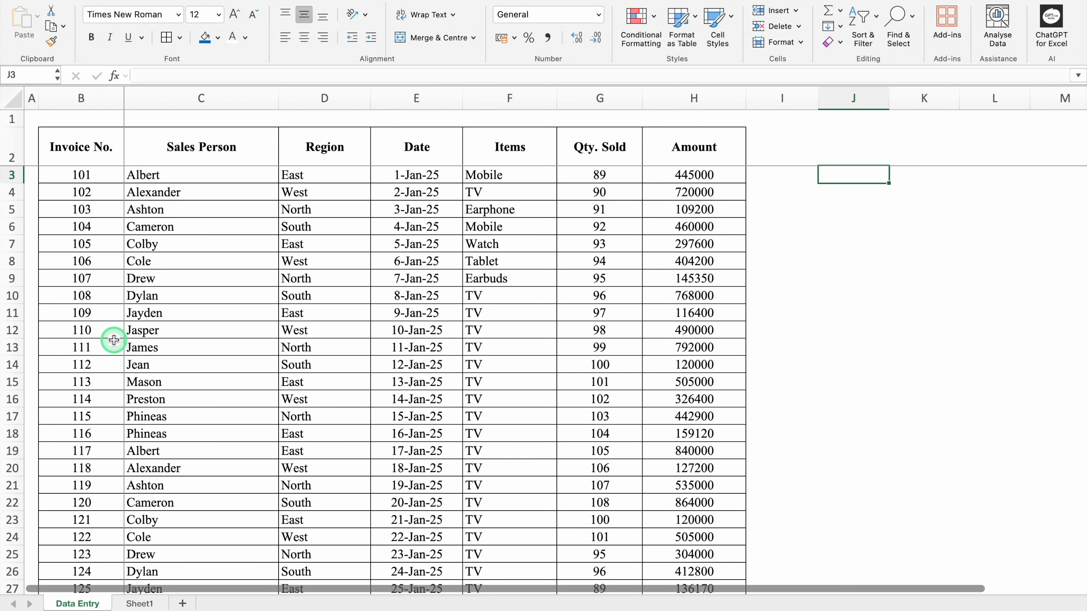
In the other workbook, convert the Data Entry records in B2:H174 into a table with headers.
{"action": "left_click", "coordinate": [184, 176]}
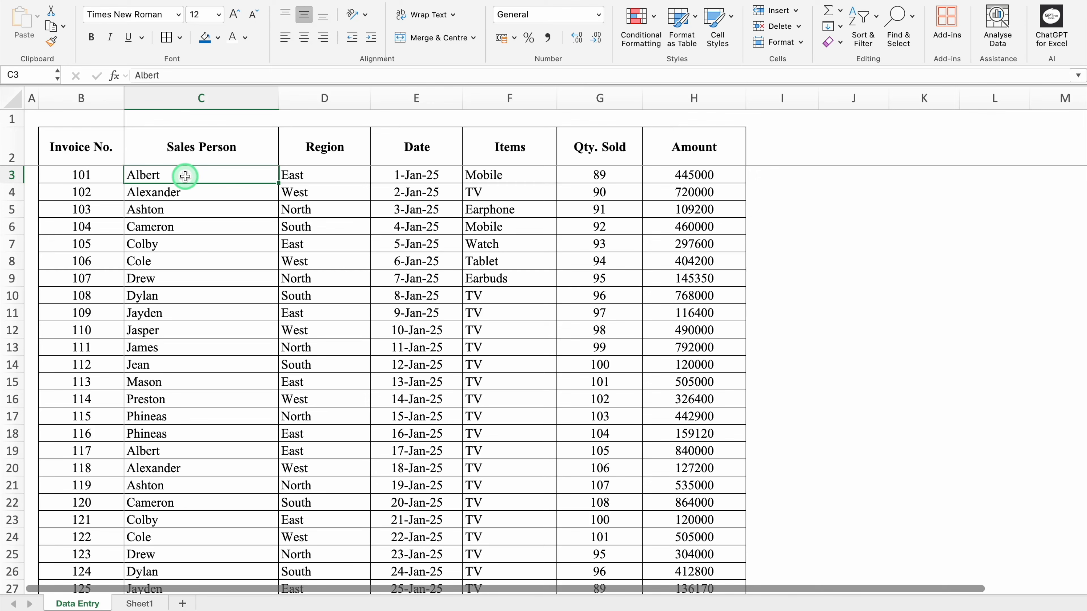
{"action": "key", "text": "ctrl+t"}
{"action": "scroll", "coordinate": [185, 175], "scroll_direction": "down", "scroll_amount": 20}
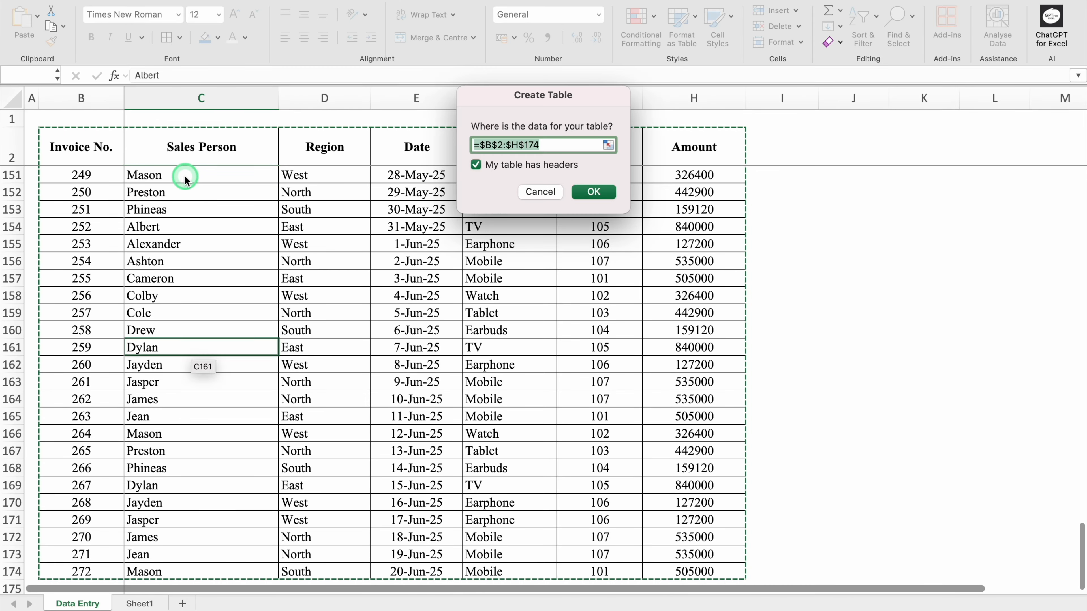
{"action": "left_click", "coordinate": [593, 191]}
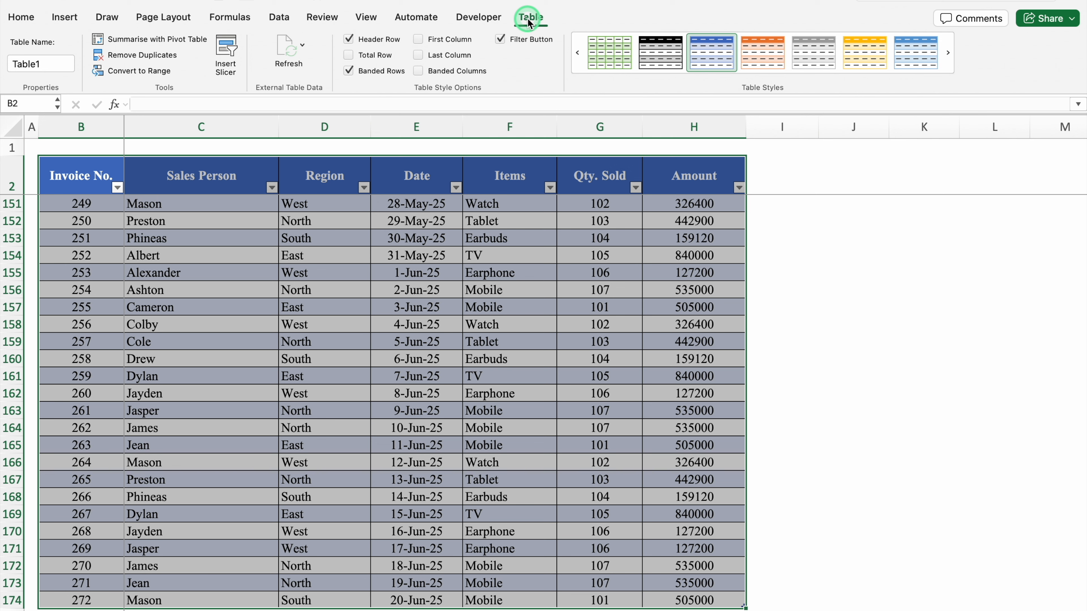
Turn off the table's filter buttons and narrow column I into a thin gap beside the table.
{"action": "left_click", "coordinate": [504, 40]}
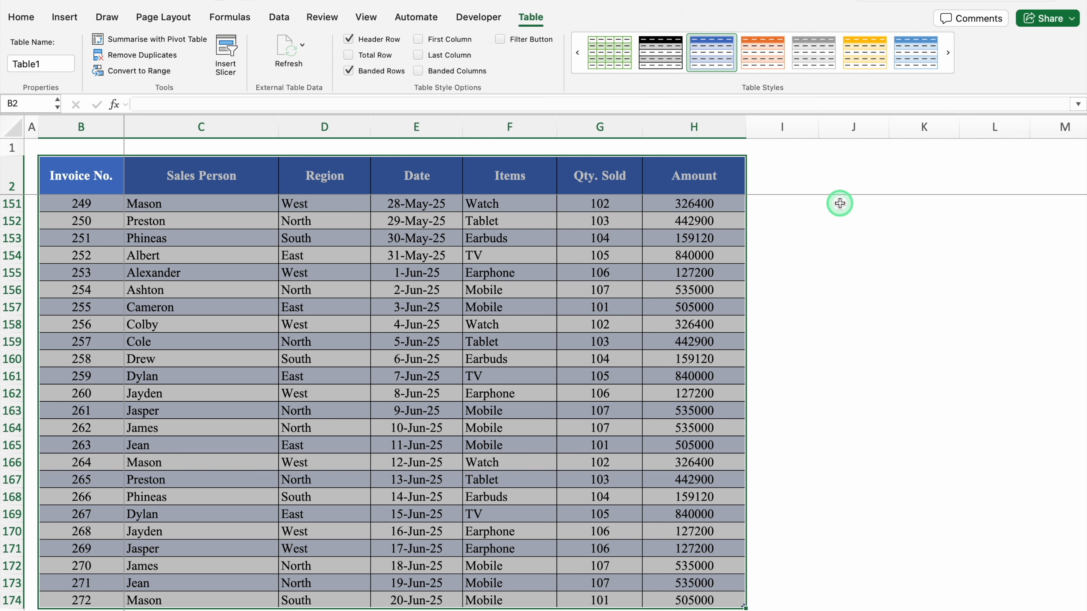
{"action": "left_click", "coordinate": [845, 217]}
{"action": "left_click_drag", "start_coordinate": [818, 128], "coordinate": [760, 128]}
Enter =UNIQUE(Table1[Sales Person]) in J151 to list each sales person once.
{"action": "left_click", "coordinate": [800, 204]}
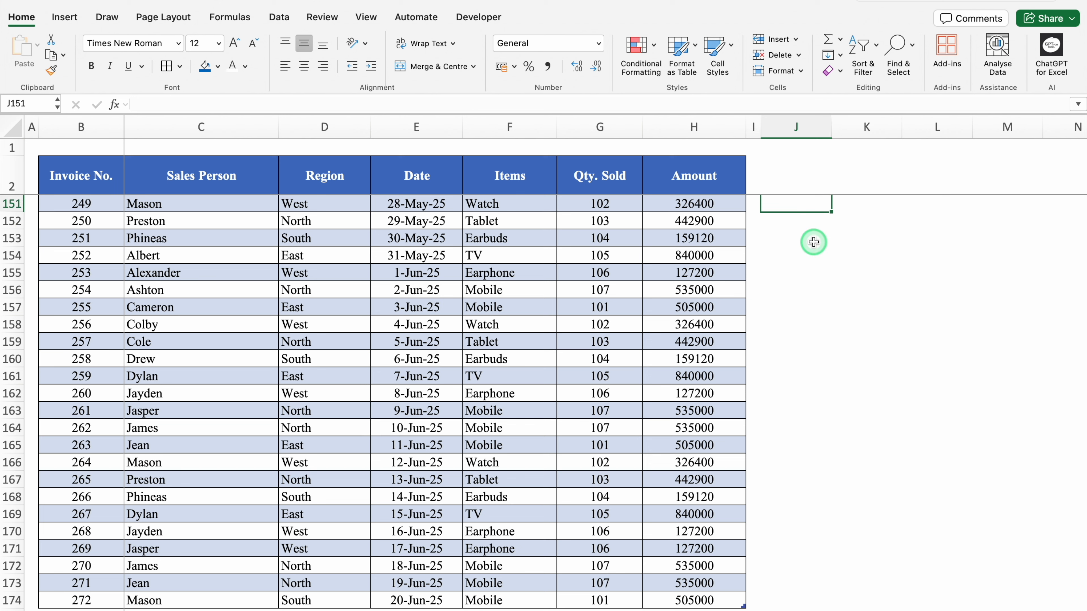
{"action": "type", "text": "="}
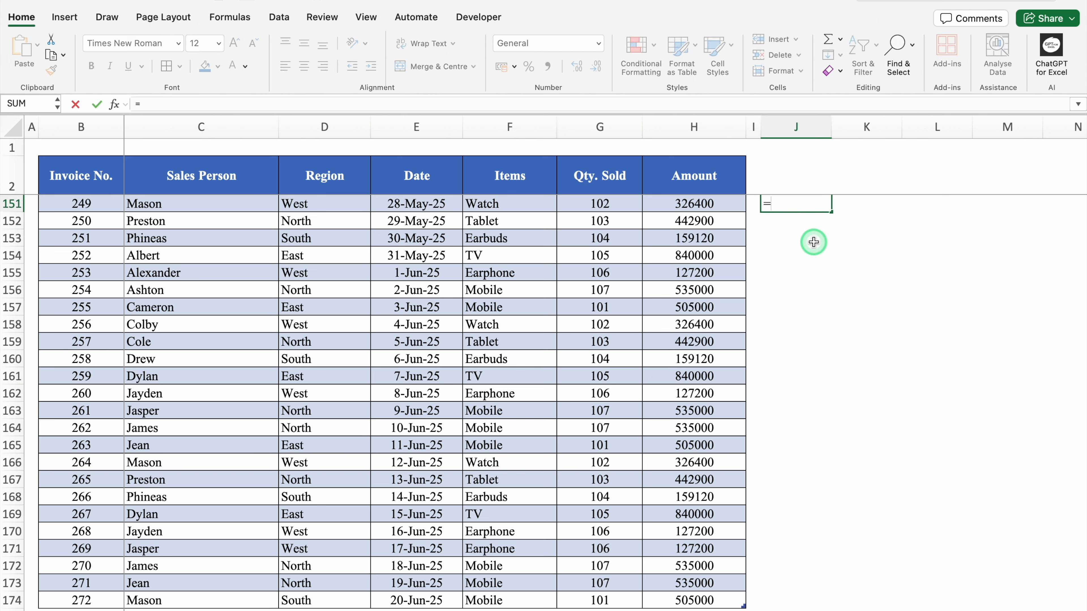
{"action": "type", "text": "UNI"}
{"action": "key", "text": "Down"}
{"action": "key", "text": "Down"}
{"action": "key", "text": "Tab"}
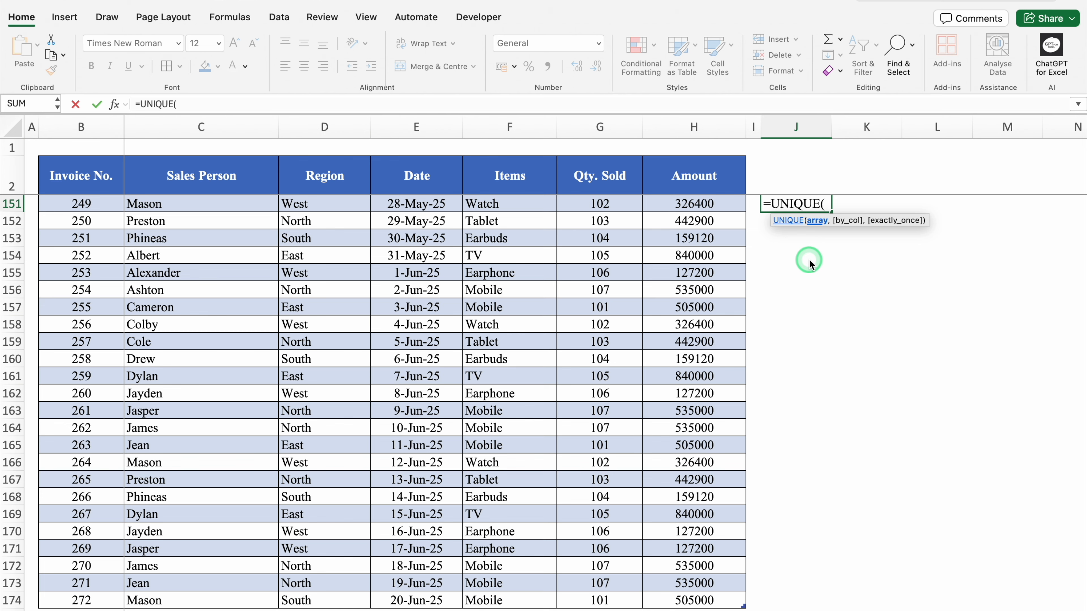
{"action": "left_click_drag", "start_coordinate": [1080, 578], "coordinate": [1079, 129]}
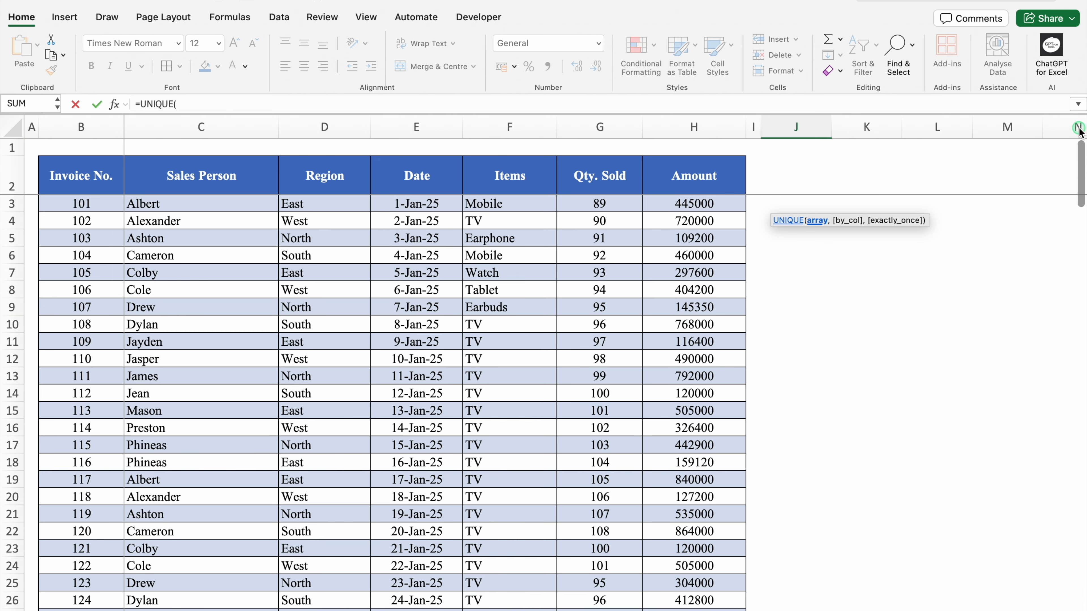
{"action": "left_click", "coordinate": [181, 204]}
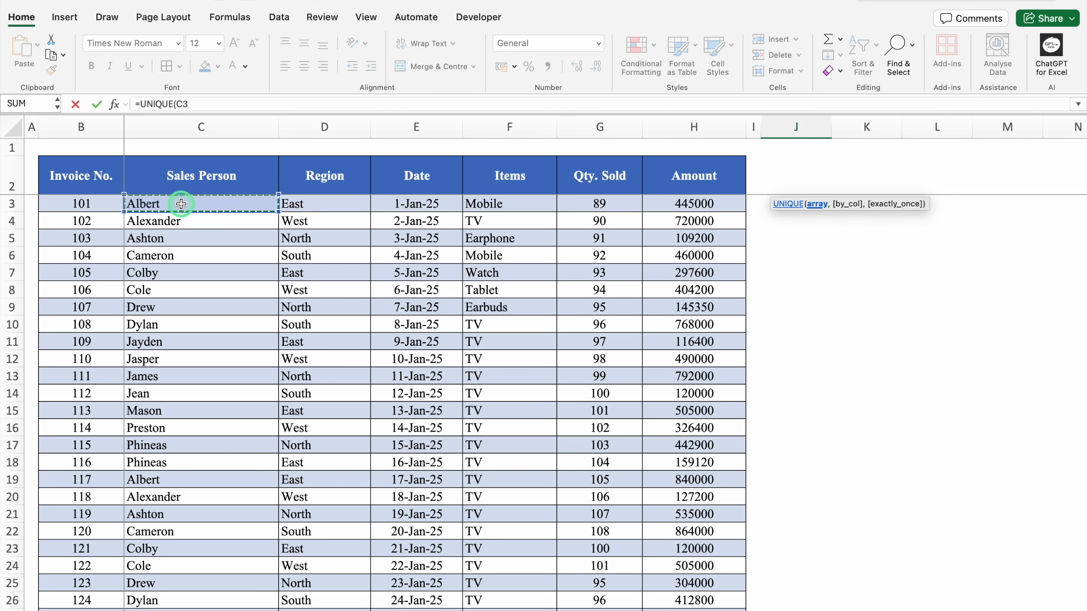
{"action": "key", "text": "ctrl+shift+Down"}
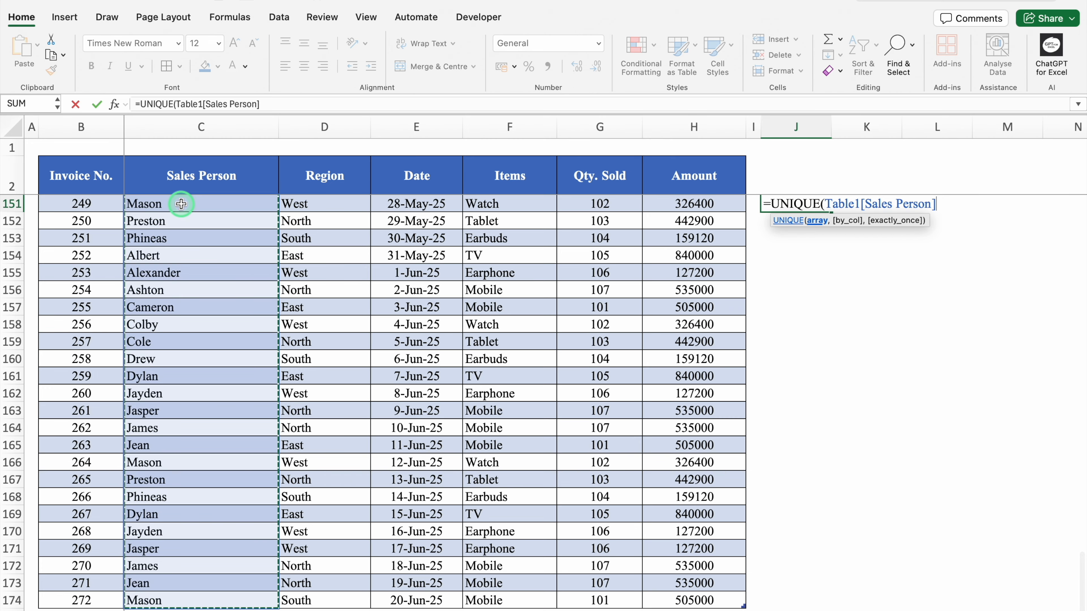
{"action": "key", "text": "Return"}
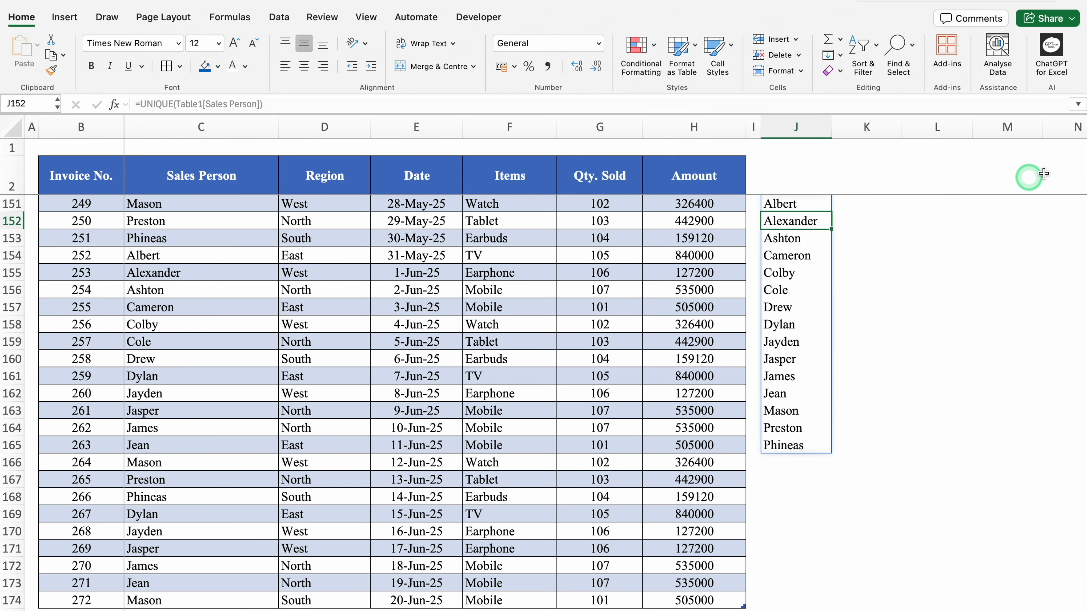
Move the UNIQUE sales person list from J151 to J3 so it starts beside the first record.
{"action": "mouse_move", "coordinate": [1079, 564]}
{"action": "left_mouse_down"}
{"action": "mouse_move", "coordinate": [1082, 137]}
{"action": "mouse_move", "coordinate": [1082, 573]}
{"action": "left_mouse_up"}
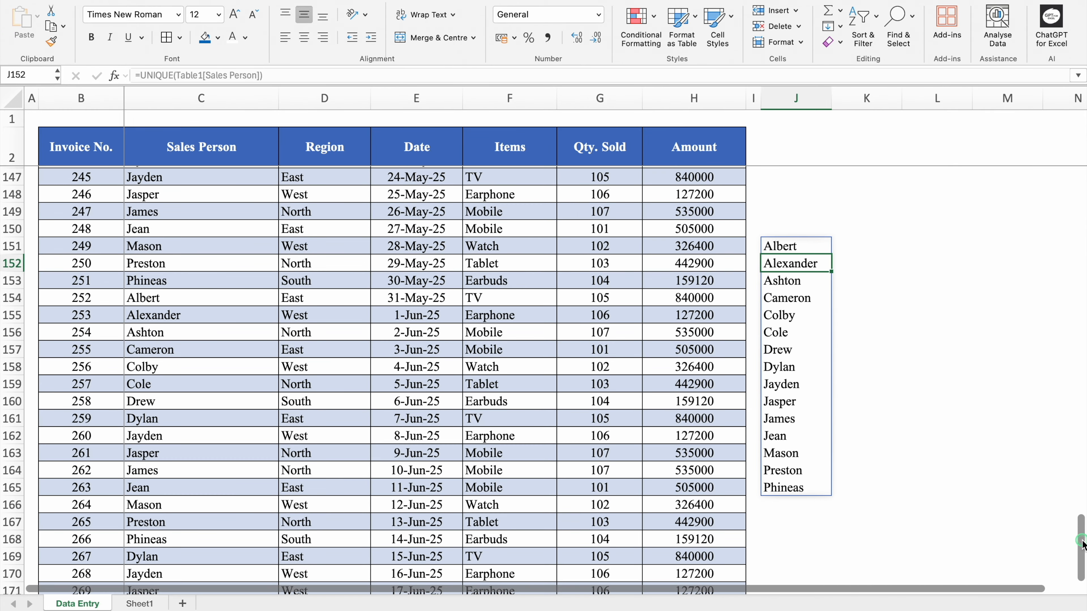
{"action": "scroll", "coordinate": [1075, 444], "scroll_direction": "up", "scroll_amount": 2}
{"action": "left_click_drag", "start_coordinate": [774, 302], "coordinate": [797, 547]}
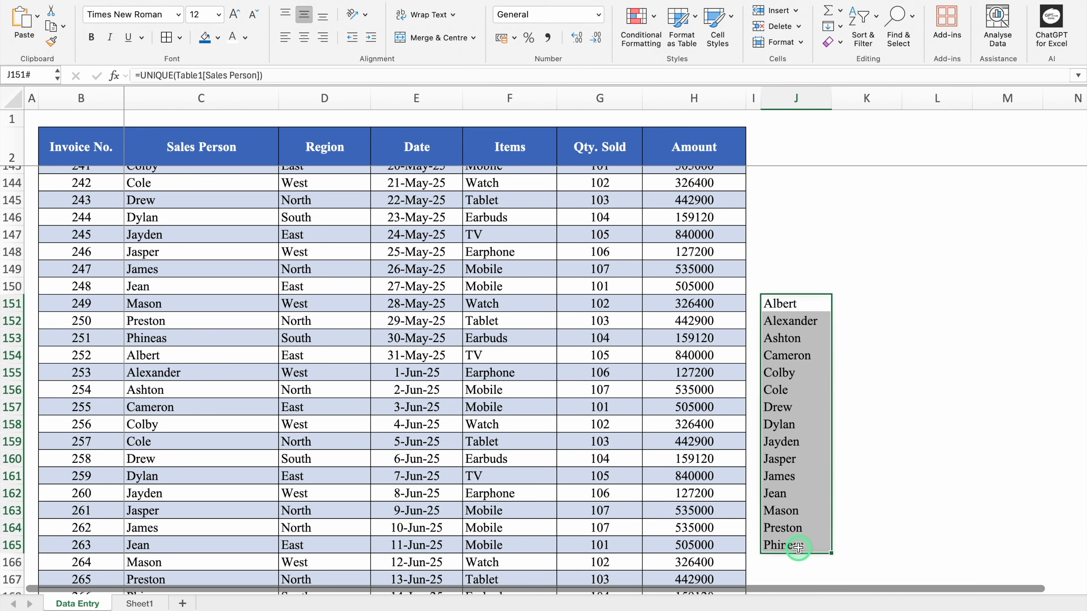
{"action": "left_click_drag", "start_coordinate": [1080, 548], "coordinate": [1082, 64]}
{"action": "left_click", "coordinate": [797, 174]}
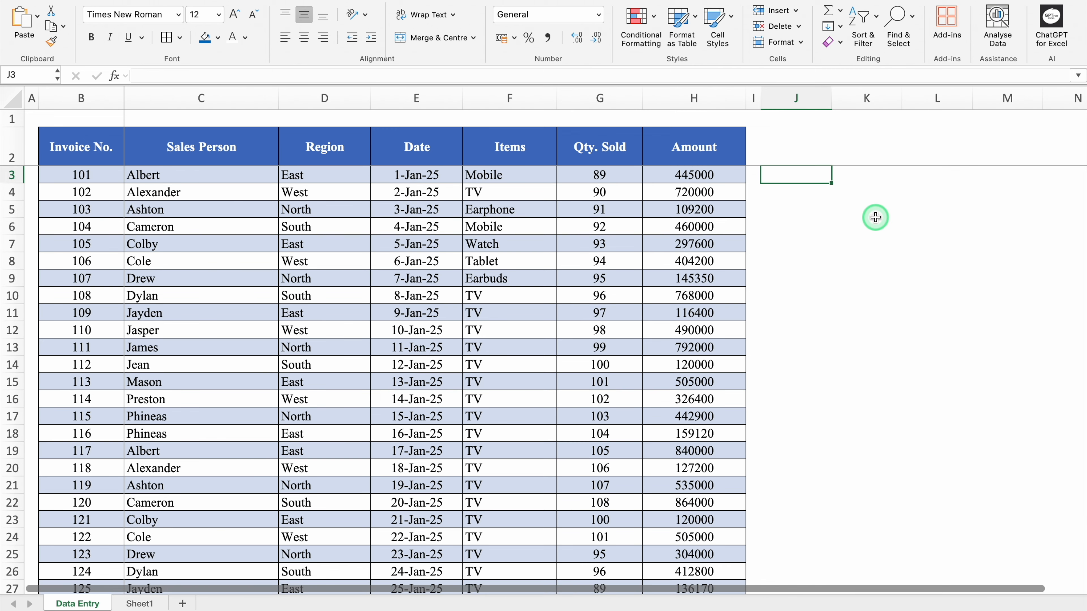
{"action": "key", "text": "ctrl+v"}
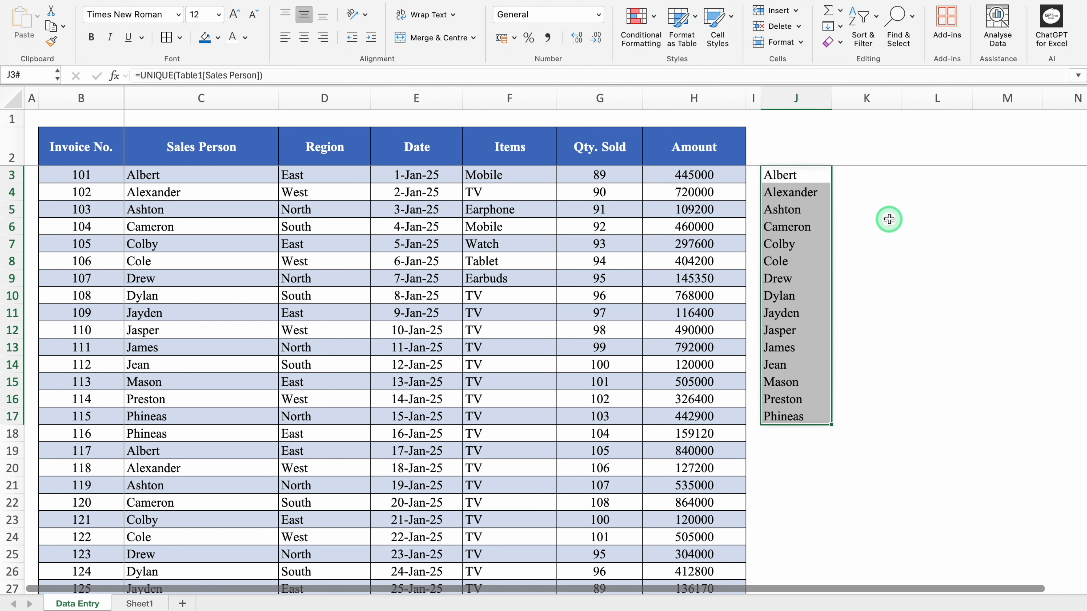
{"action": "left_click", "coordinate": [881, 221]}
On Sheet1, add list data validation to the Sales Person cell B3, sourced from J3:J17 on the Data Entry sheet.
{"action": "left_click", "coordinate": [140, 604]}
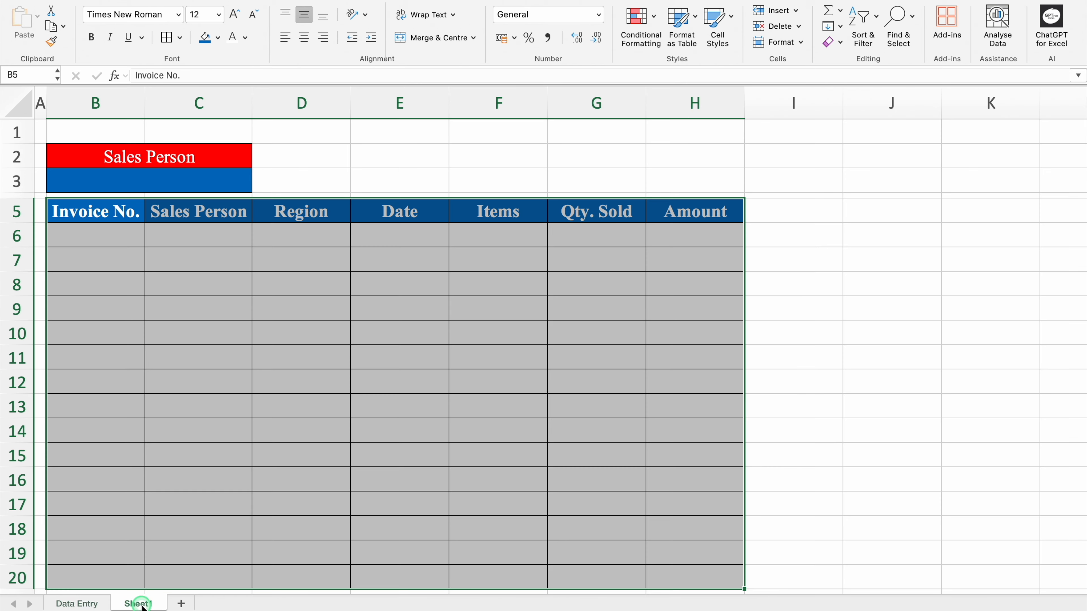
{"action": "left_click", "coordinate": [173, 176]}
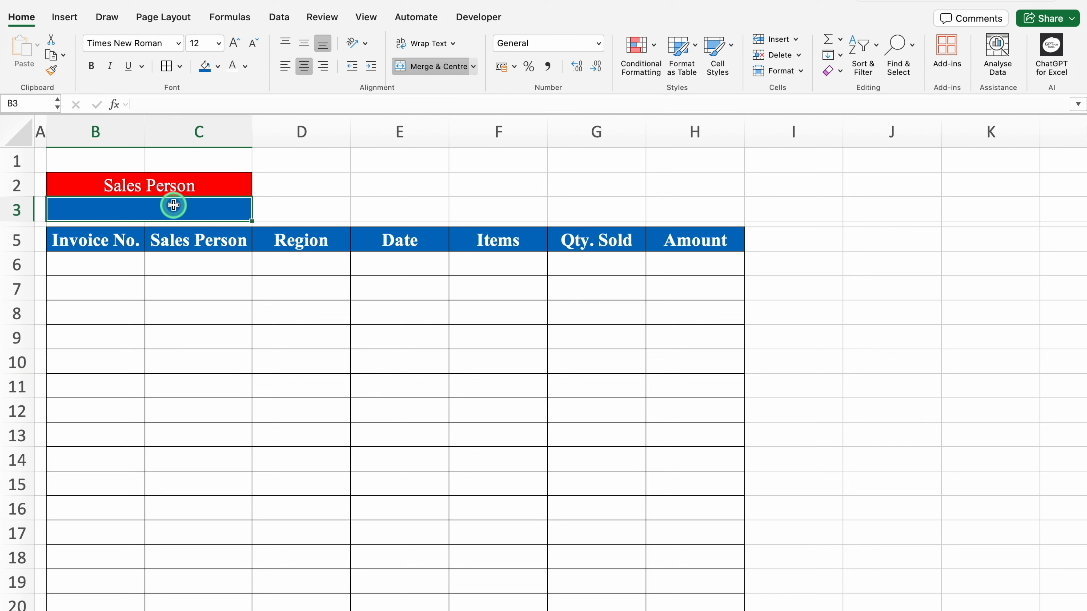
{"action": "left_click", "coordinate": [280, 17]}
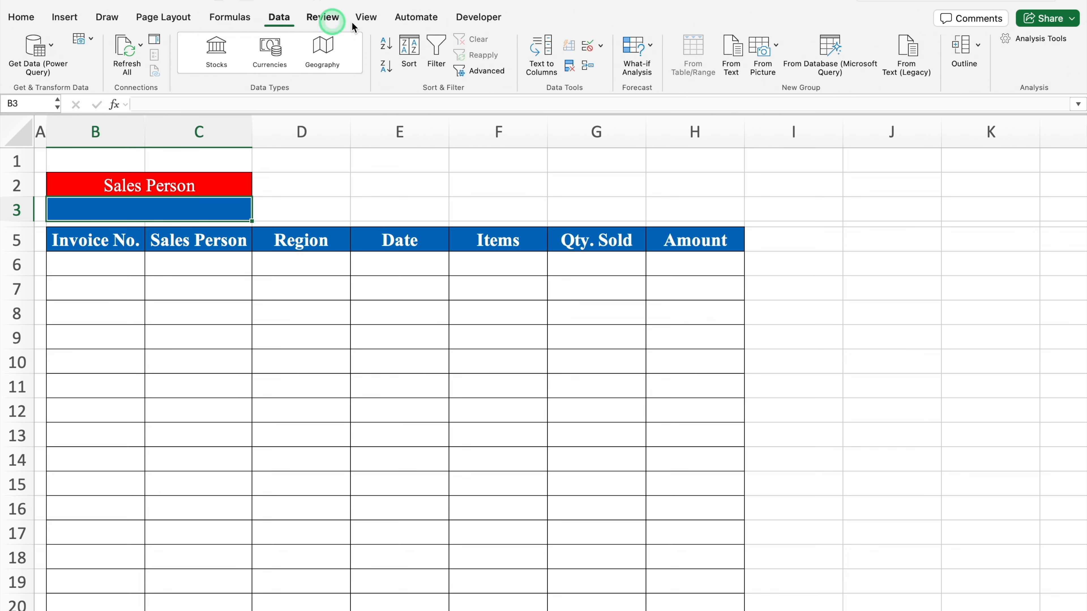
{"action": "left_click", "coordinate": [600, 45]}
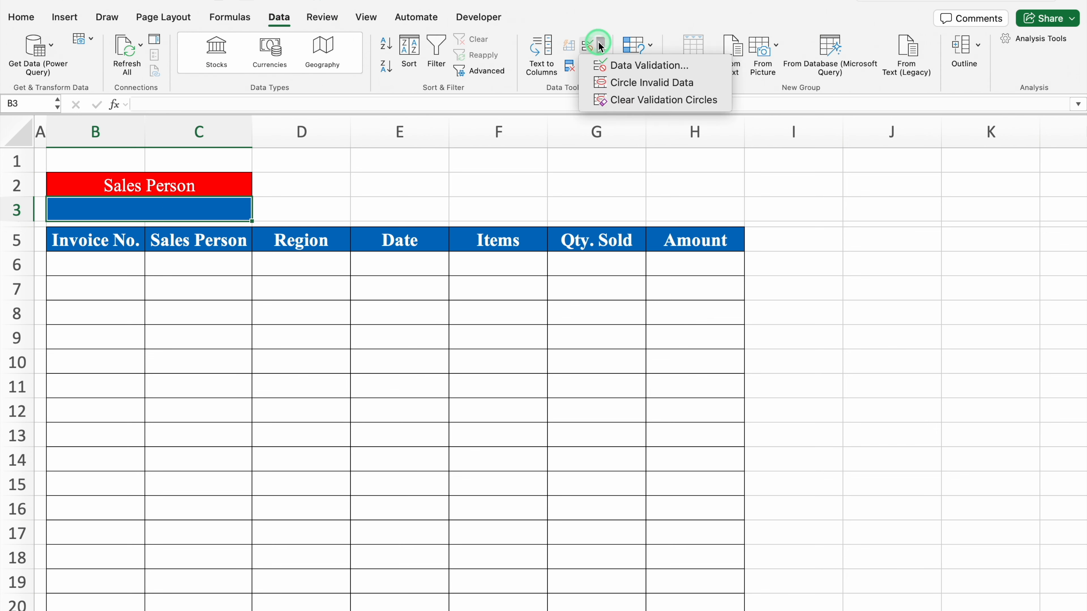
{"action": "left_click", "coordinate": [649, 65]}
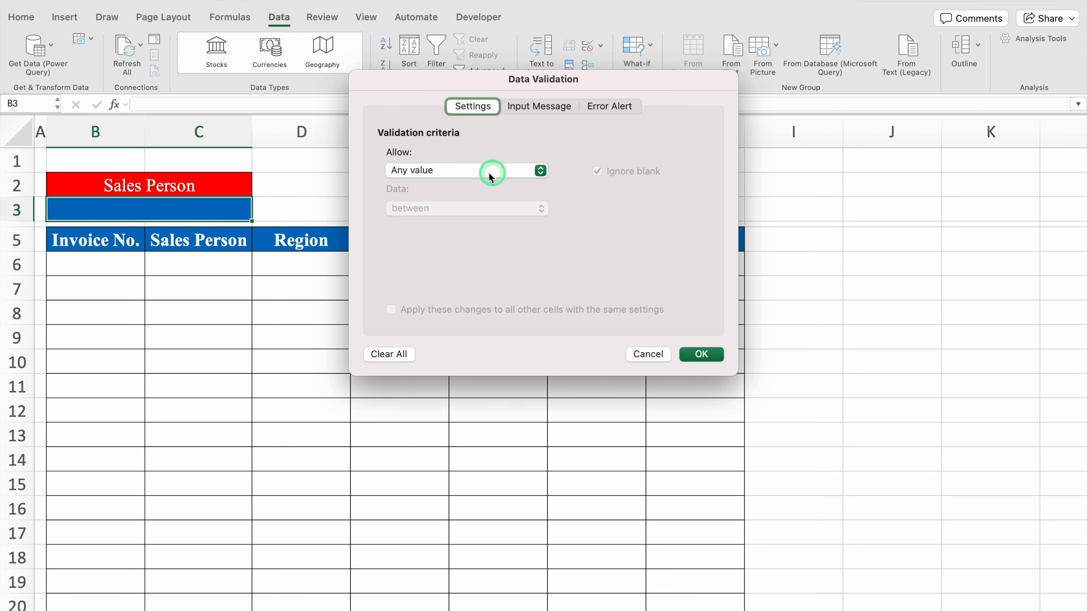
{"action": "left_click", "coordinate": [497, 171]}
{"action": "left_click", "coordinate": [424, 225]}
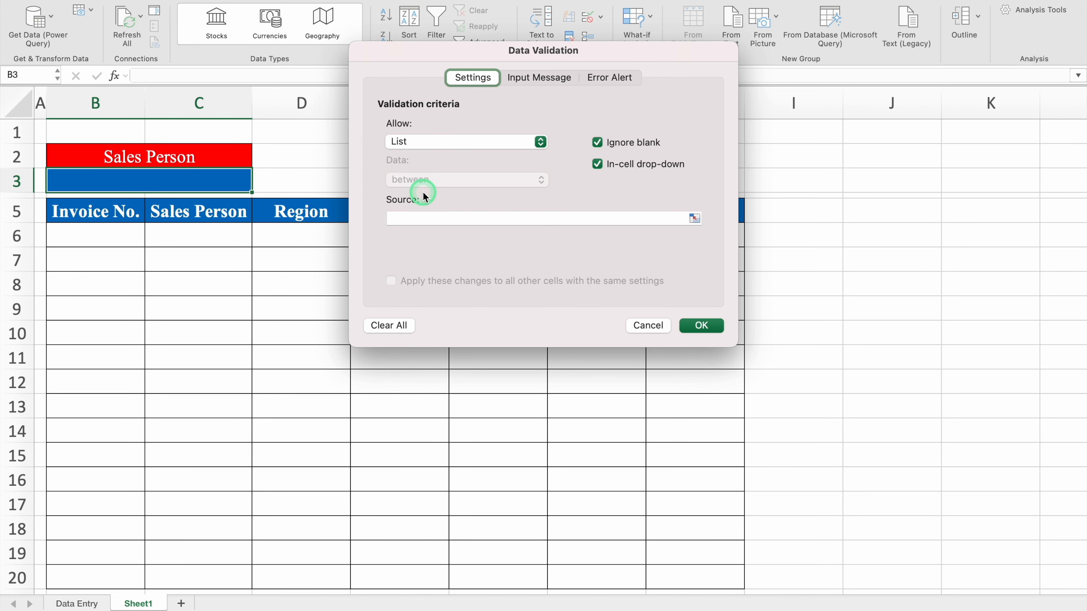
{"action": "left_click", "coordinate": [446, 217]}
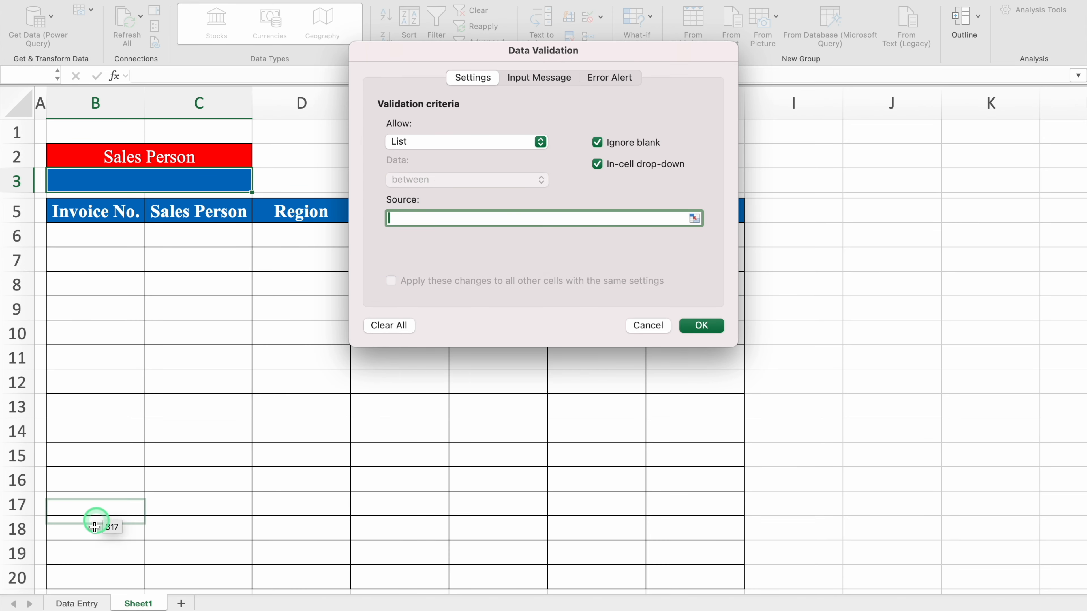
{"action": "left_click", "coordinate": [87, 602]}
{"action": "left_click", "coordinate": [790, 174]}
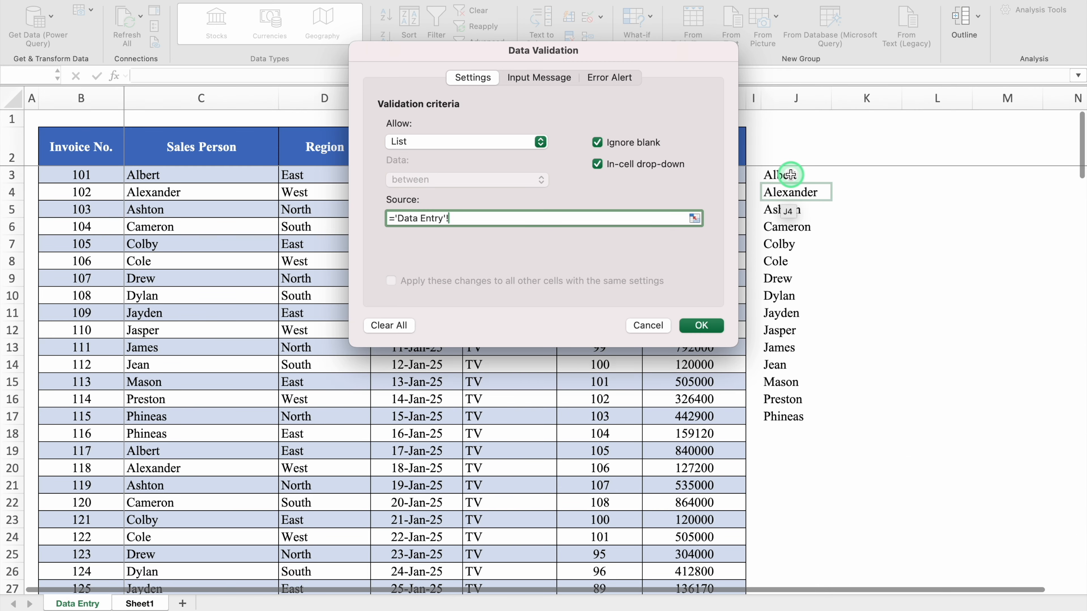
{"action": "left_click_drag", "start_coordinate": [789, 174], "coordinate": [776, 417]}
{"action": "left_click", "coordinate": [702, 327]}
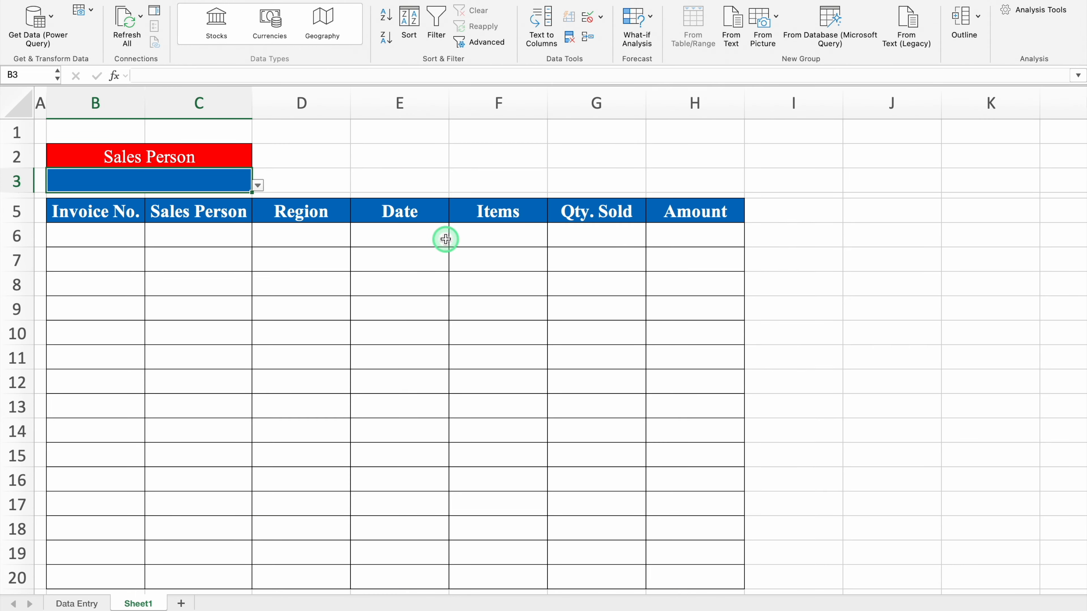
Choose the first sales person from B3's drop-down and hide the sheet's gridlines.
{"action": "left_click", "coordinate": [258, 185]}
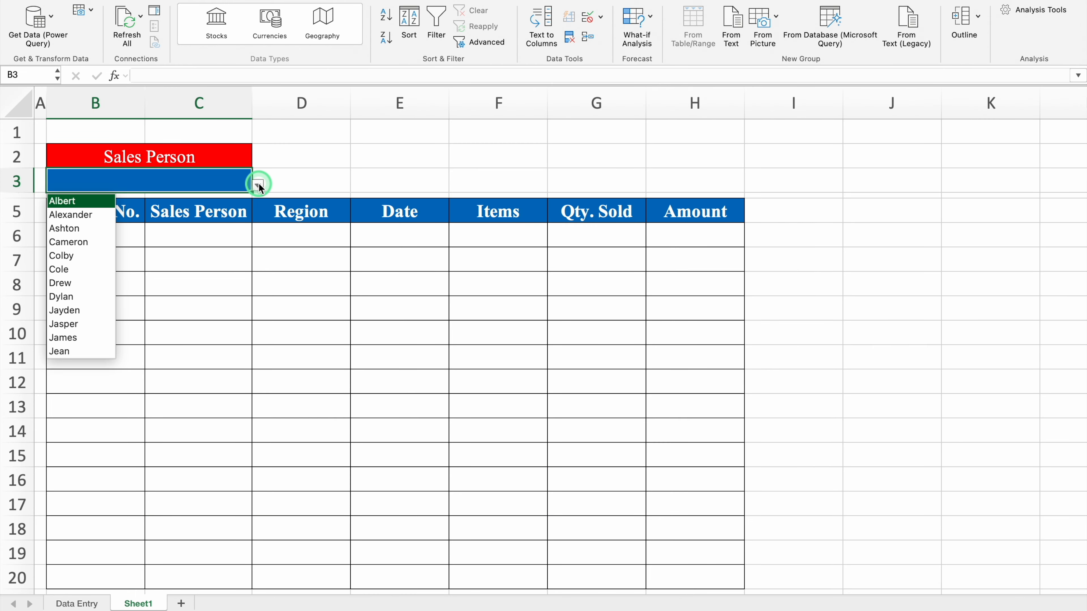
{"action": "left_click", "coordinate": [84, 203]}
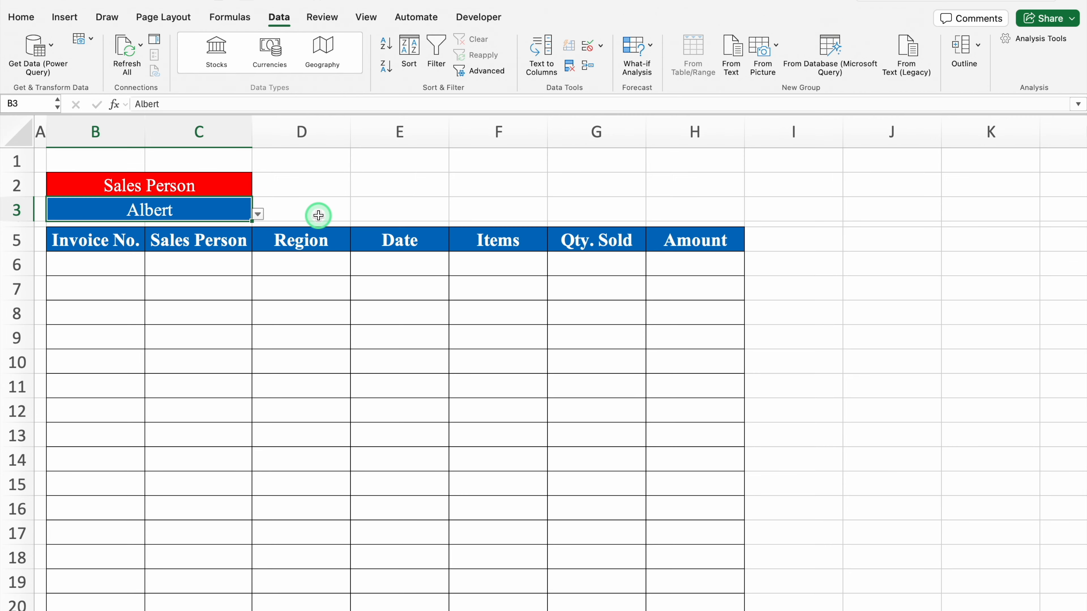
{"action": "left_click", "coordinate": [366, 17]}
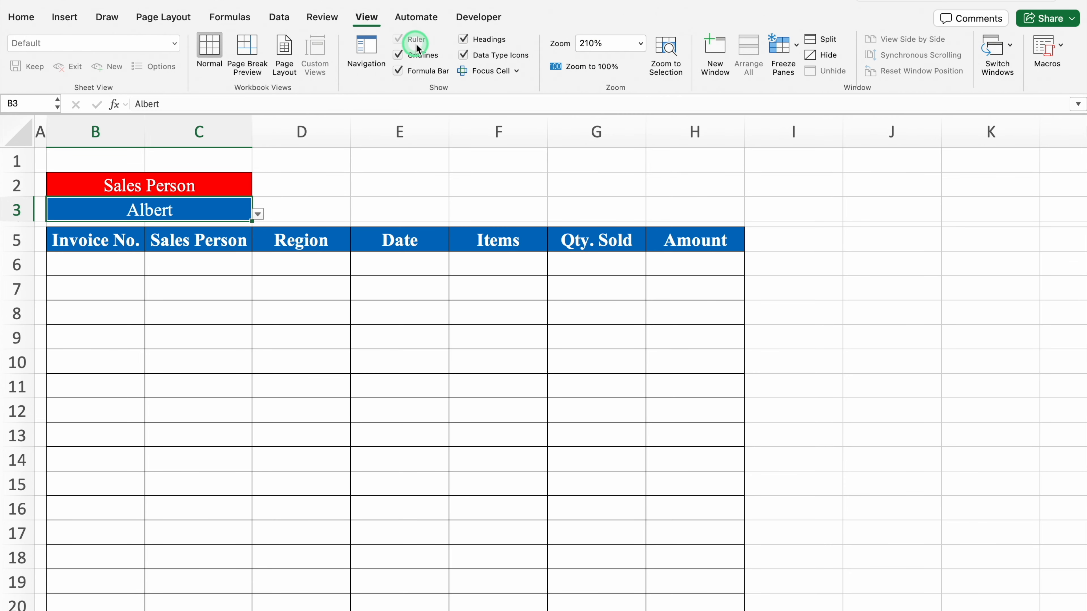
{"action": "left_click", "coordinate": [398, 55]}
Enter =FILTER('Data Entry'!$B:$H,'Data Entry'!$C:$C=B3) in B6 of Sheet1.
{"action": "left_click", "coordinate": [107, 265]}
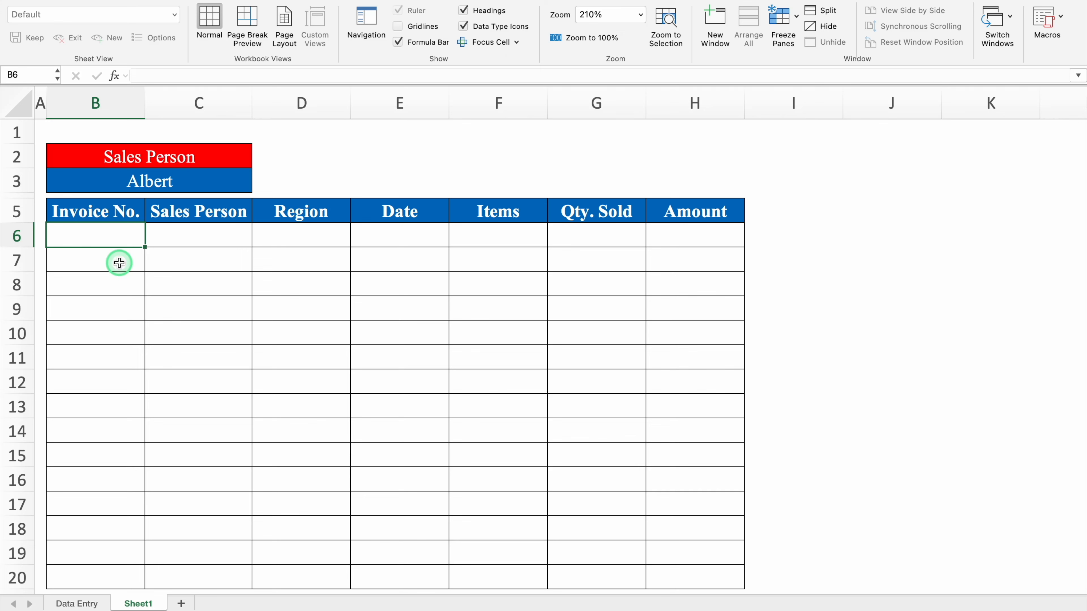
{"action": "double_click", "coordinate": [117, 235]}
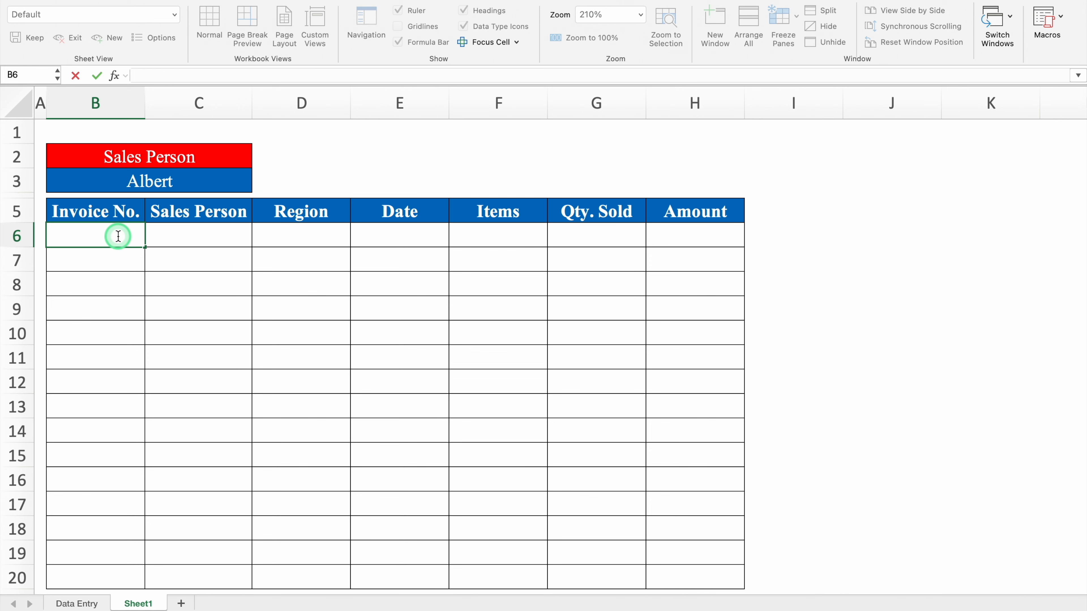
{"action": "type", "text": "=FILTER('Data Entry'!$B:$H,'Data Entry'!$C:$C=B3)"}
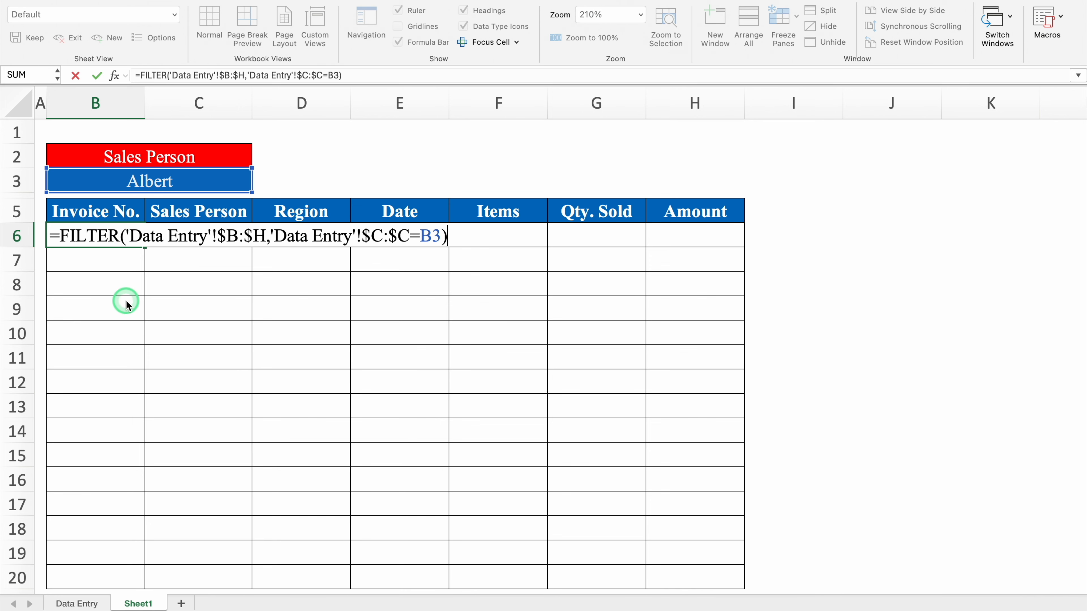
{"action": "key", "text": "Return"}
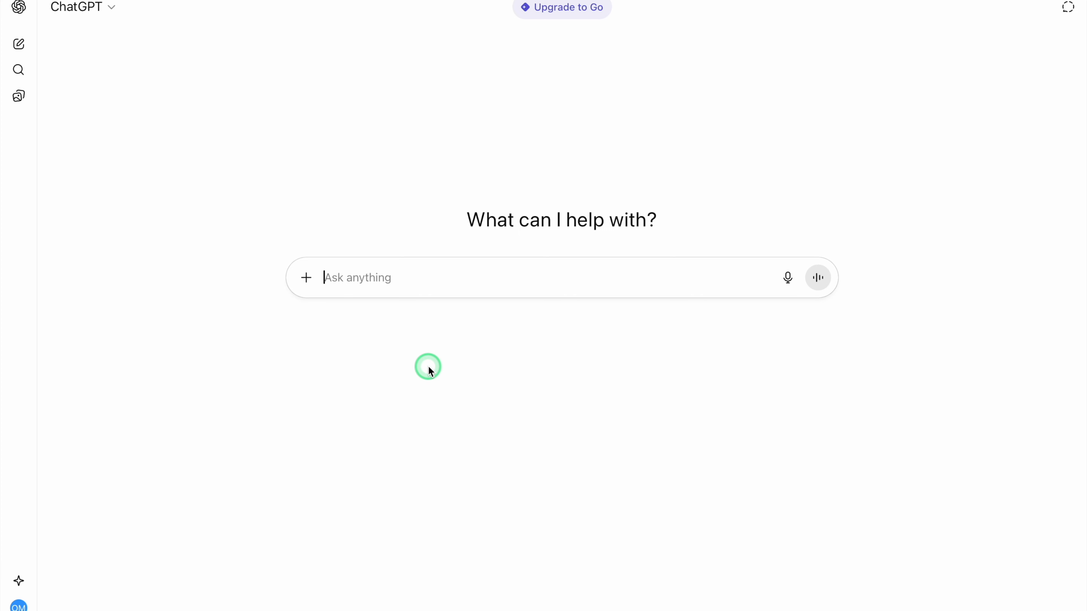
In ChatGPT, submit the FILTER formula and ask for an older-Excel version with locked ranges that can be filled right and down.
{"action": "type", "text": "=FILTER('Data Entry'!$B:$H,'Data Entry'!$C:$C=B3)"}
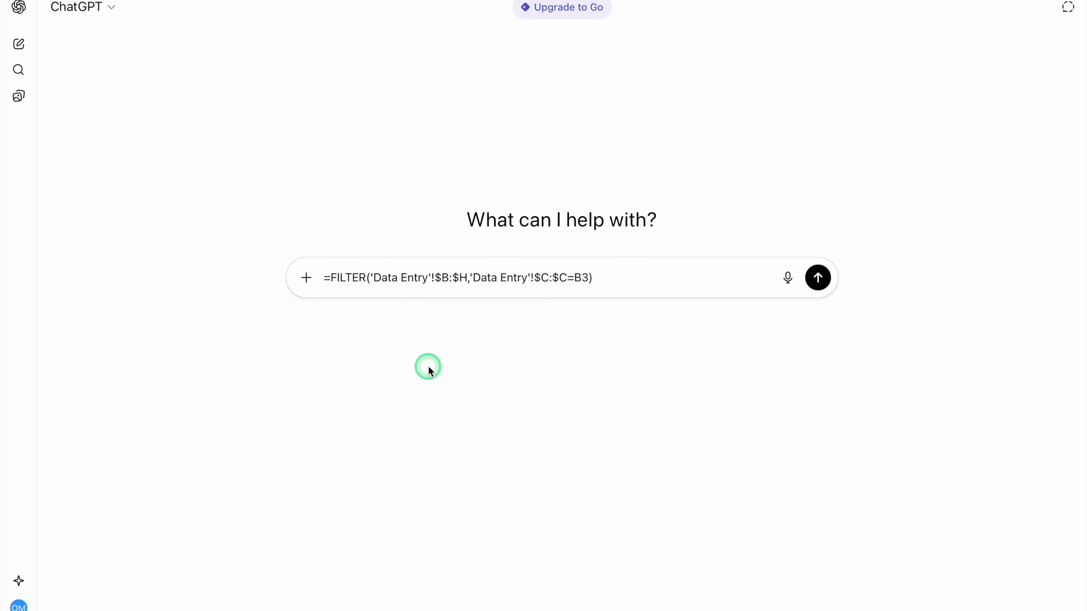
{"action": "key", "text": "shift+Return"}
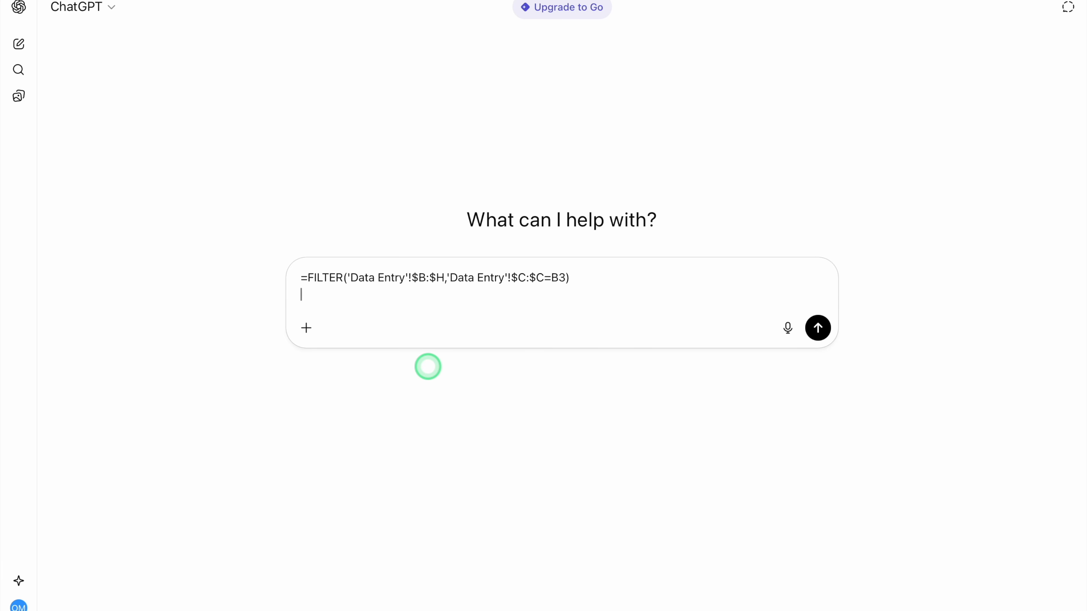
{"action": "type", "text": "I want this formula for older versions of excel. I"}
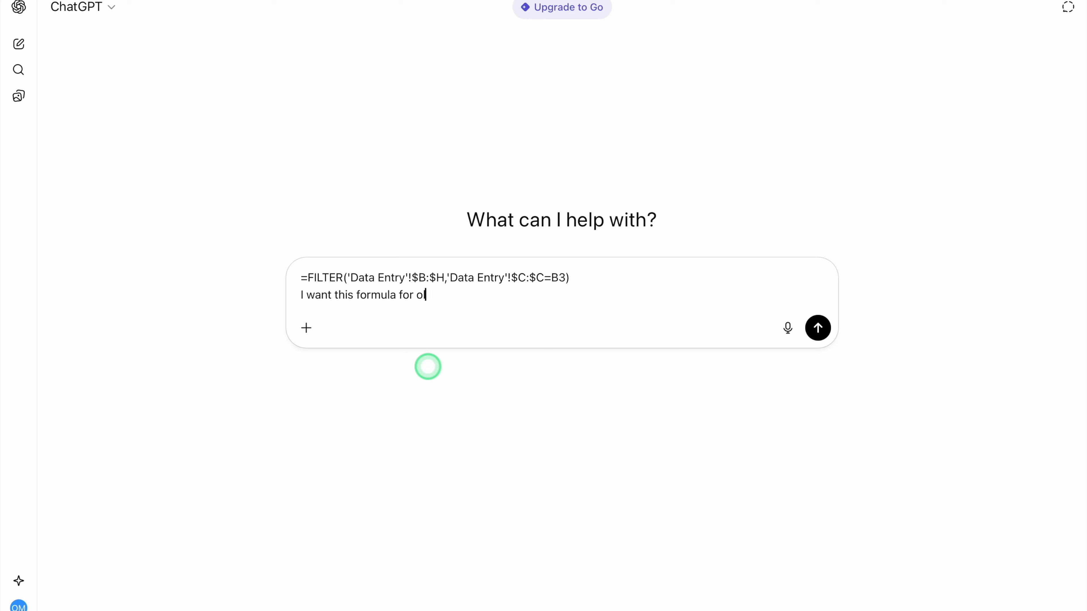
{"action": "type", "text": " have to"}
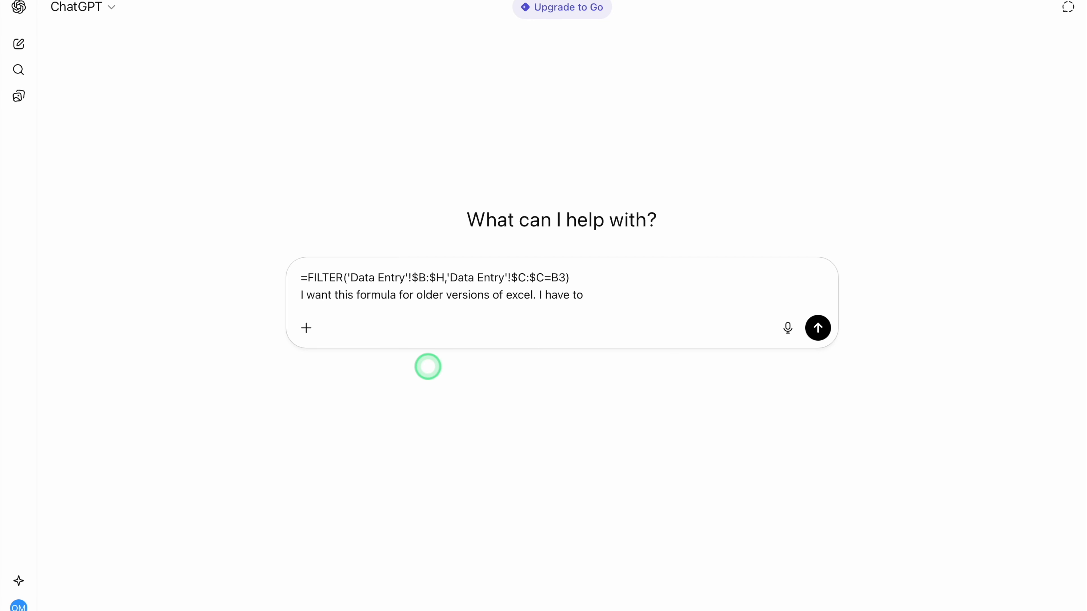
{"action": "type", "text": " drag my formula to right side as"}
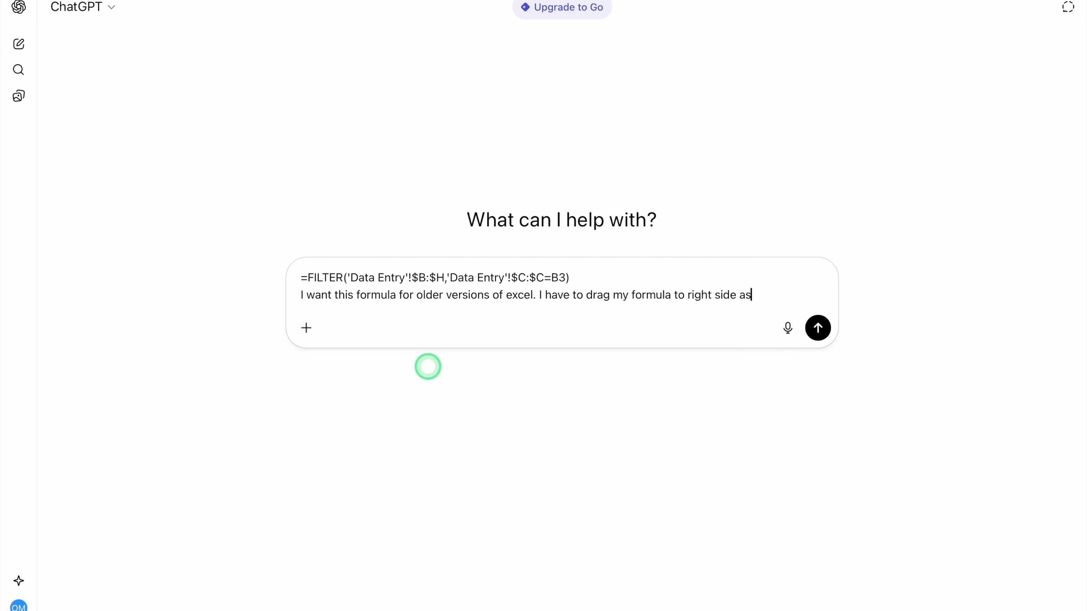
{"action": "type", "text": " well as to the bottom. Accordingly lock my range"}
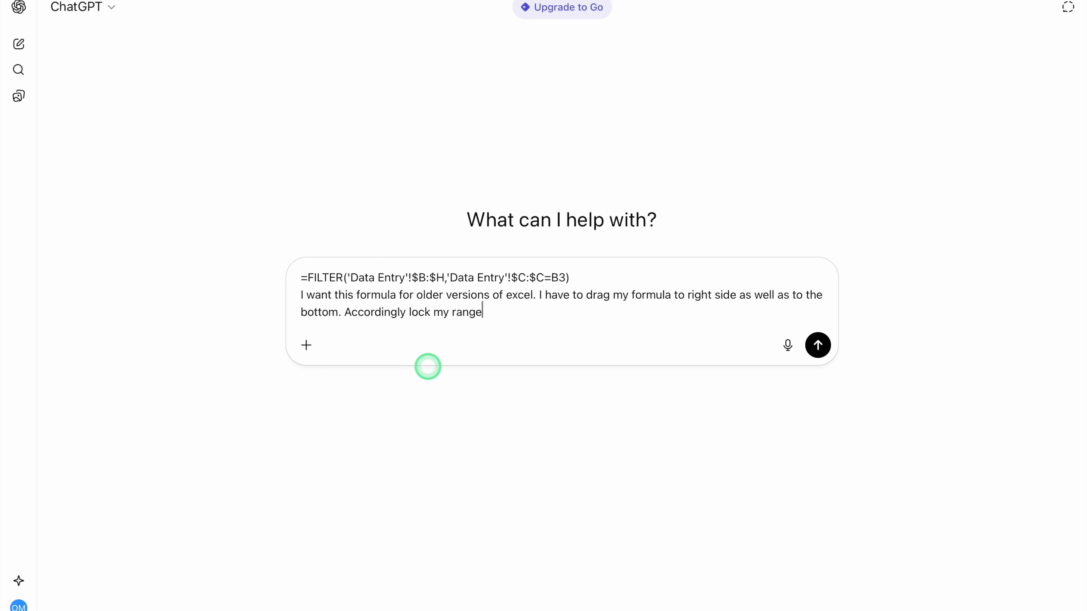
{"action": "key", "text": "Return"}
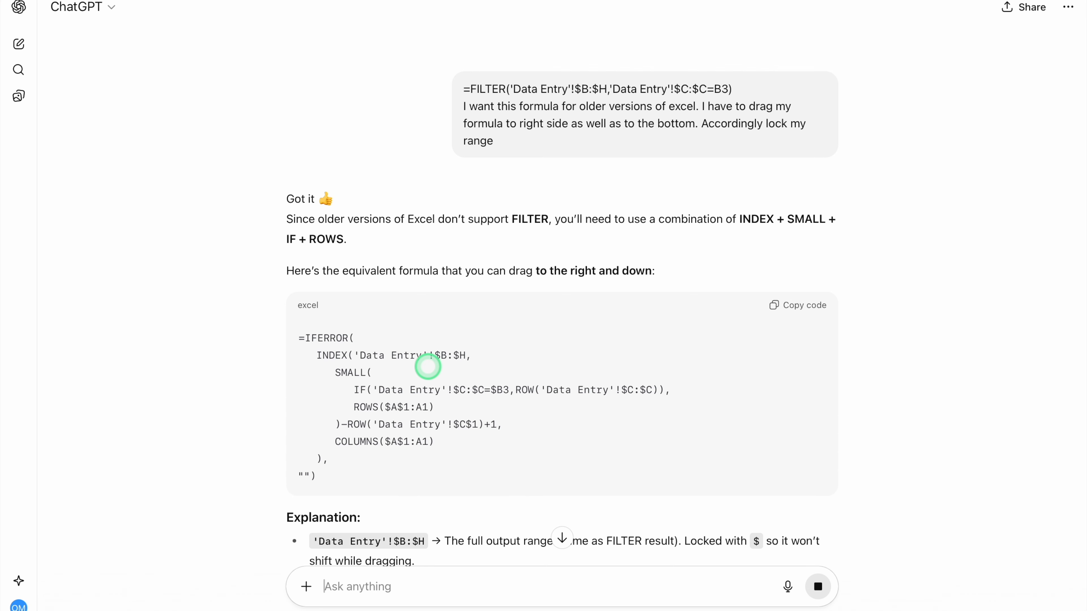
Review the reply's explanation and copy the suggested IFERROR/INDEX/SMALL formula code.
{"action": "scroll", "coordinate": [897, 369], "scroll_direction": "down", "scroll_amount": 4}
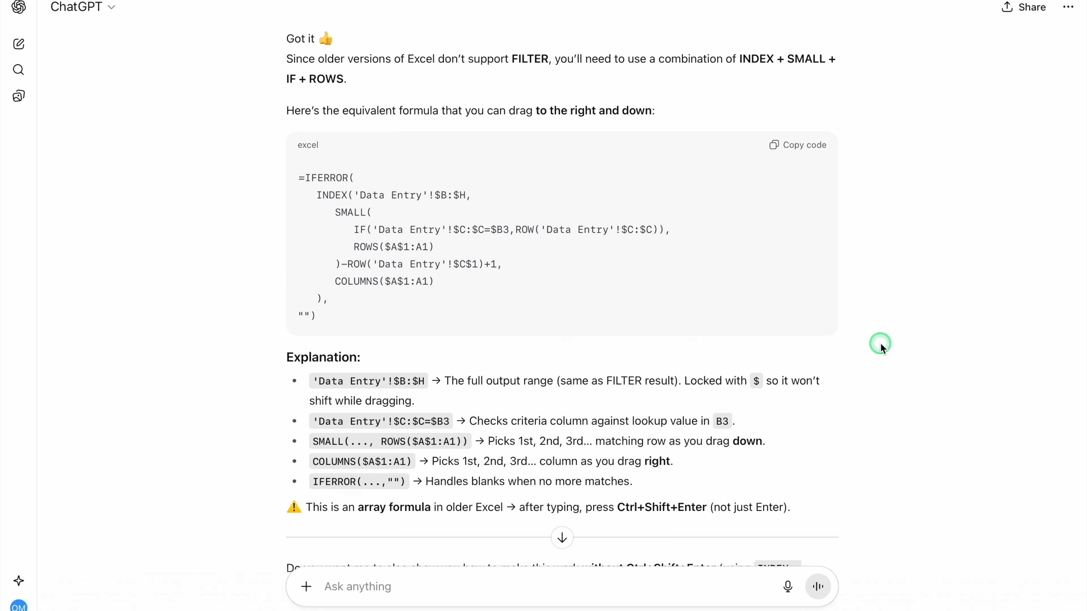
{"action": "scroll", "coordinate": [879, 342], "scroll_direction": "down", "scroll_amount": 4}
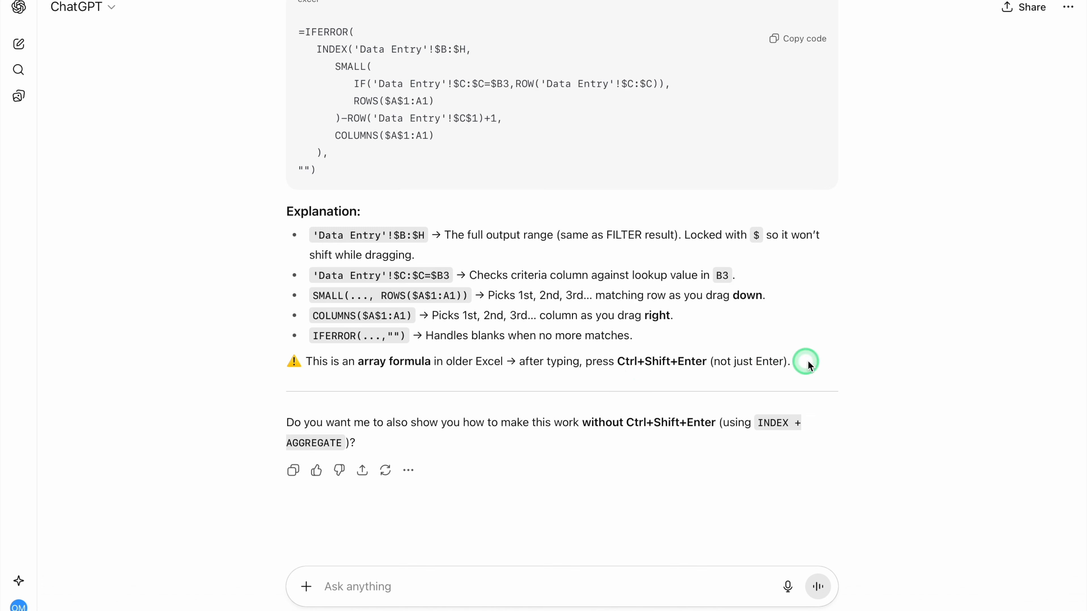
{"action": "scroll", "coordinate": [919, 271], "scroll_direction": "up", "scroll_amount": 3}
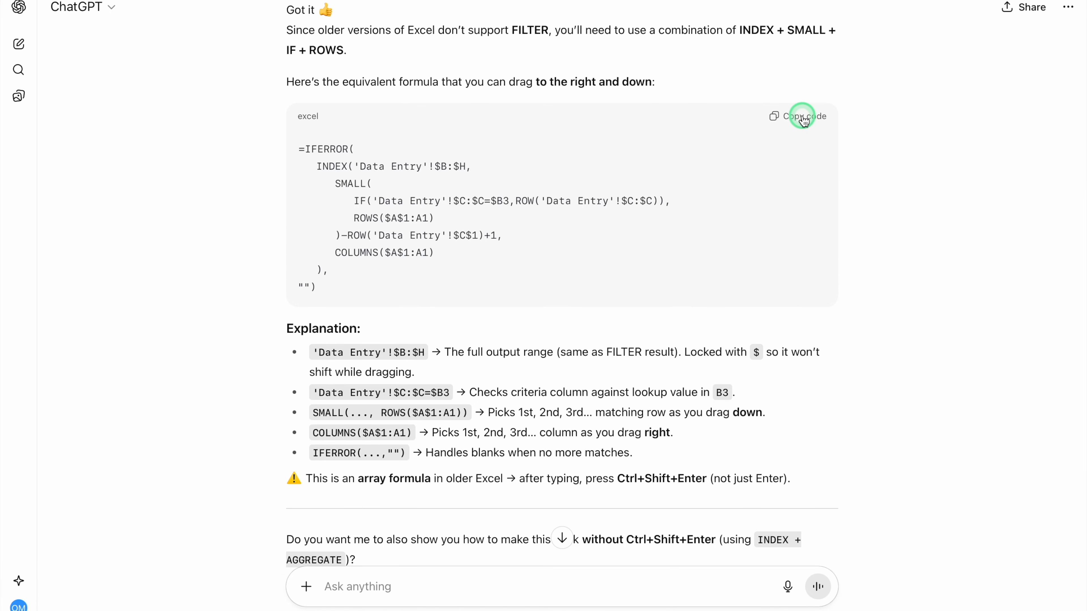
{"action": "left_click", "coordinate": [804, 119]}
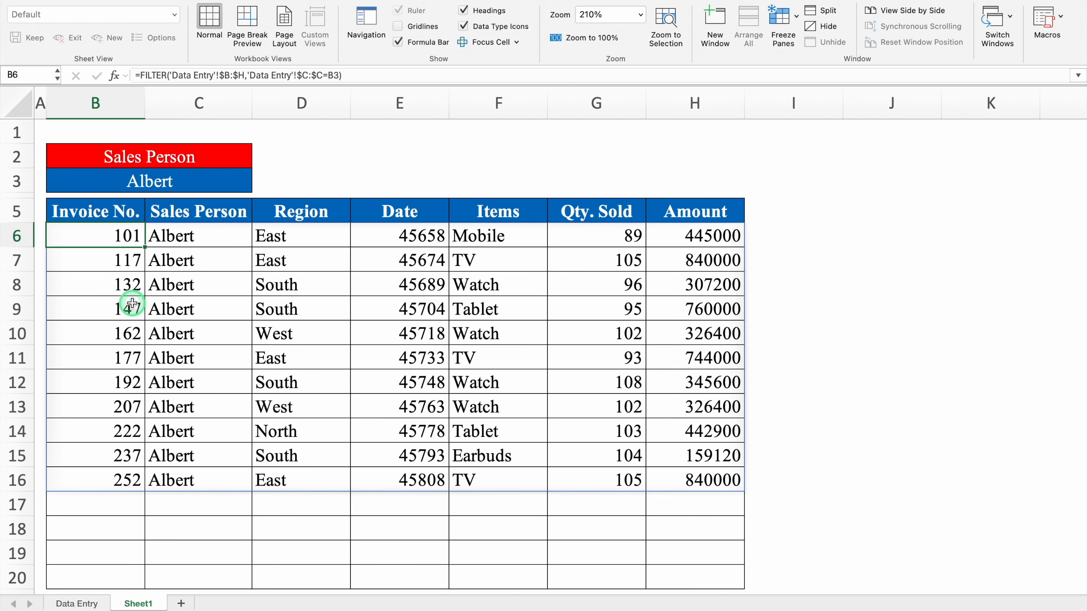
Back in Excel, clear the FILTER formula from B6 and enter the copied IFERROR/INDEX/SMALL formula there as an array formula.
{"action": "key", "text": "Delete"}
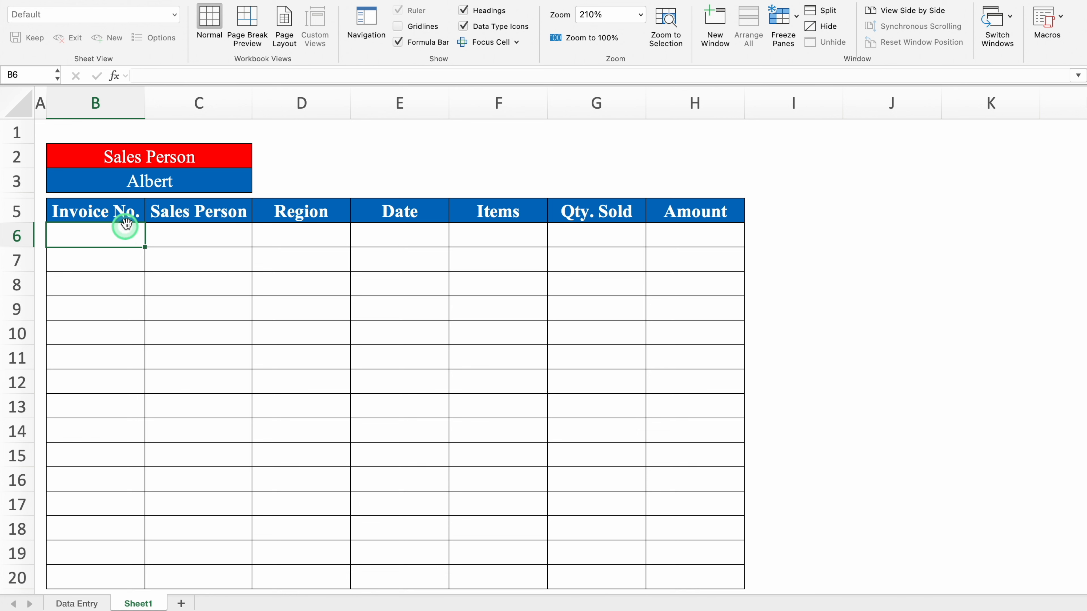
{"action": "double_click", "coordinate": [119, 235]}
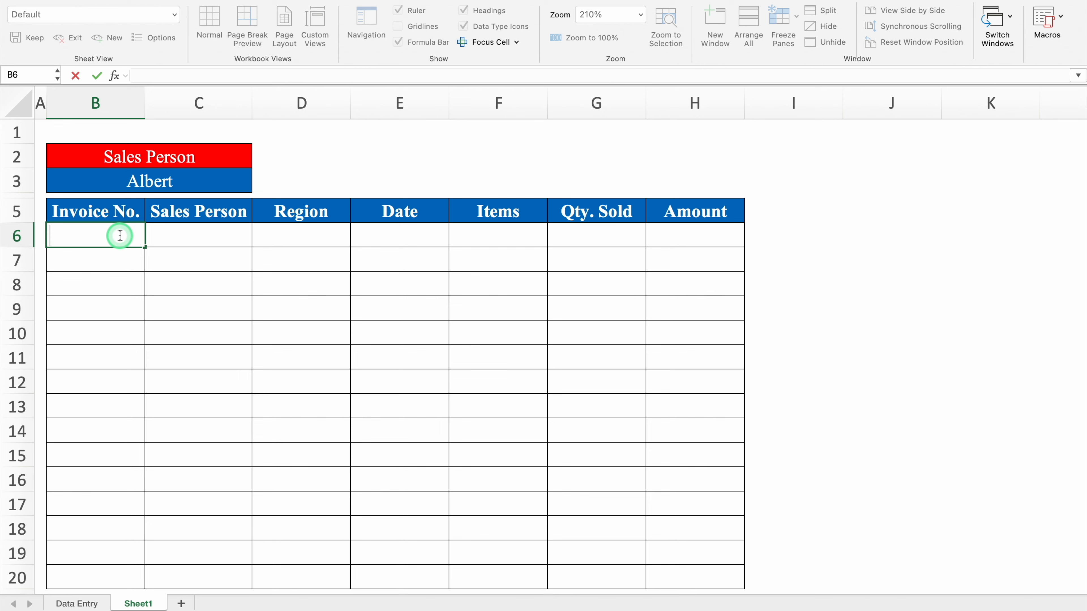
{"action": "key", "text": "super+v"}
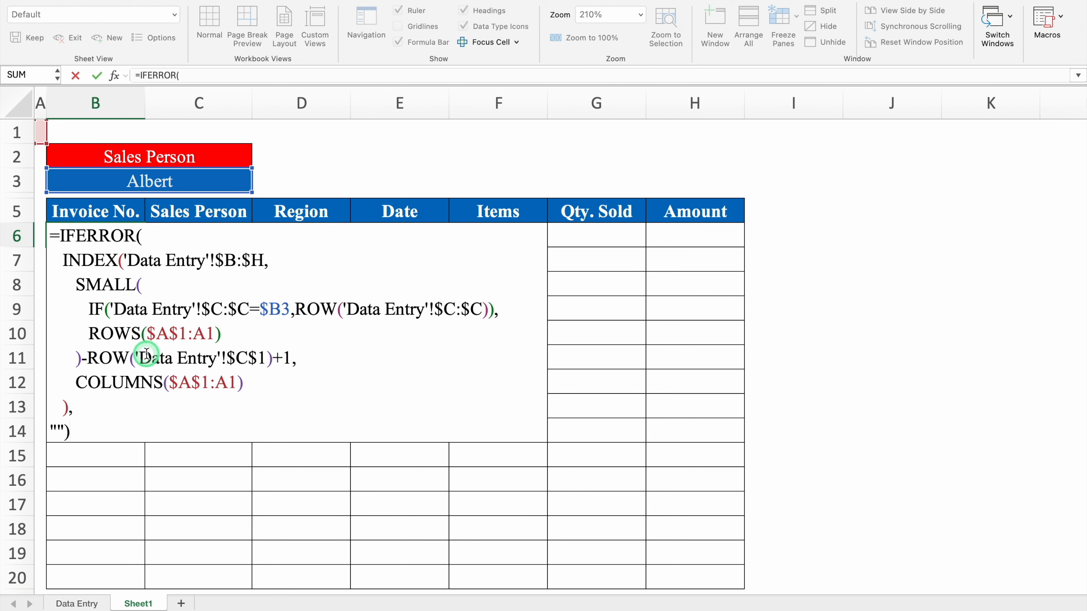
{"action": "key", "text": "ctrl+shift+Return"}
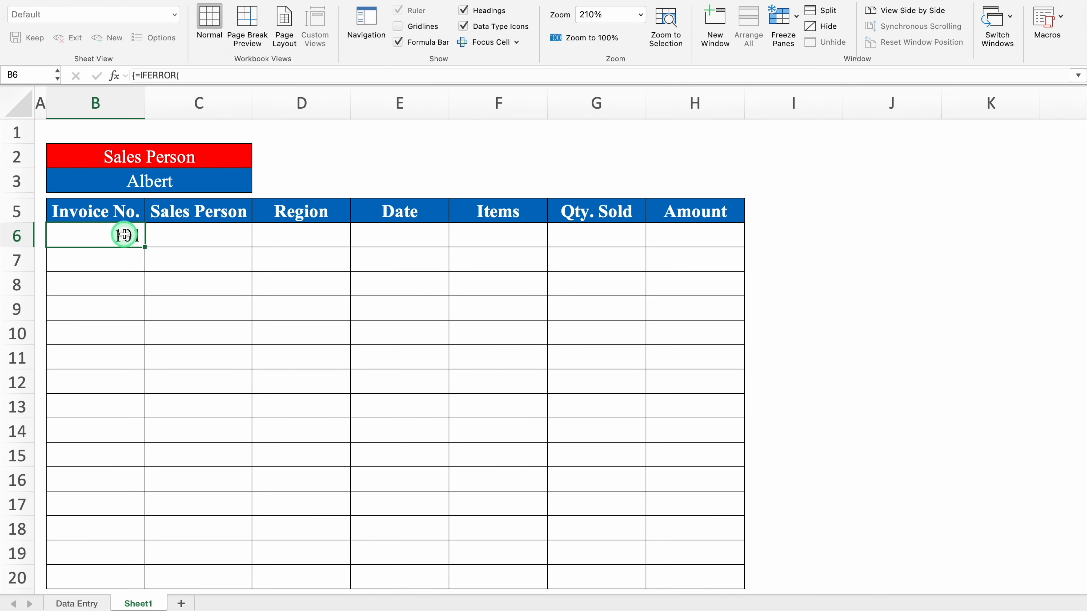
Centre the contents of B6 and fill its array formula across to column H and down the bordered table rows.
{"action": "left_click", "coordinate": [29, 19]}
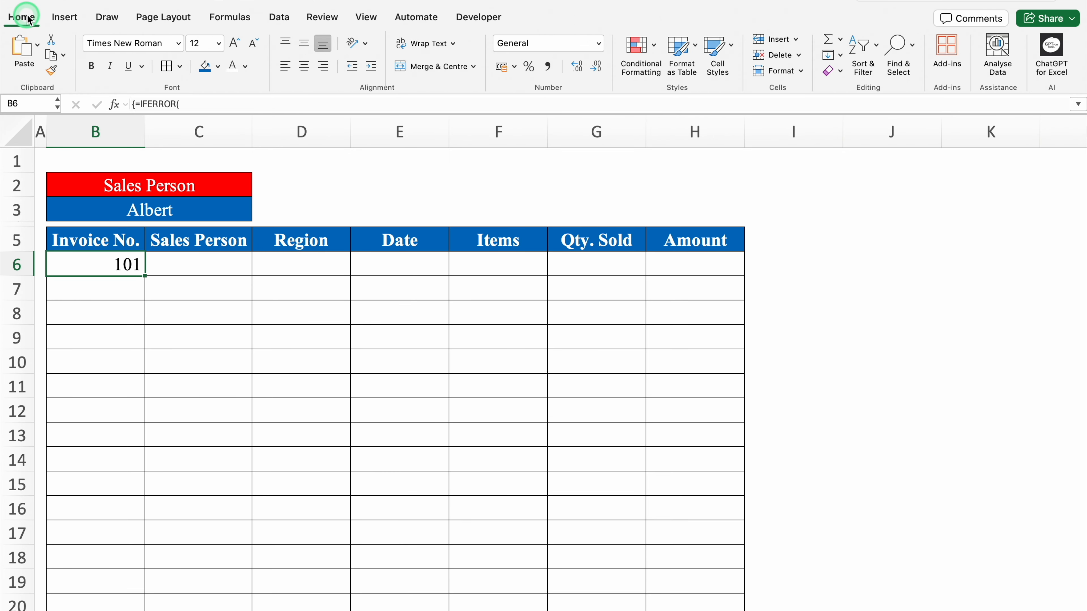
{"action": "left_click", "coordinate": [304, 66]}
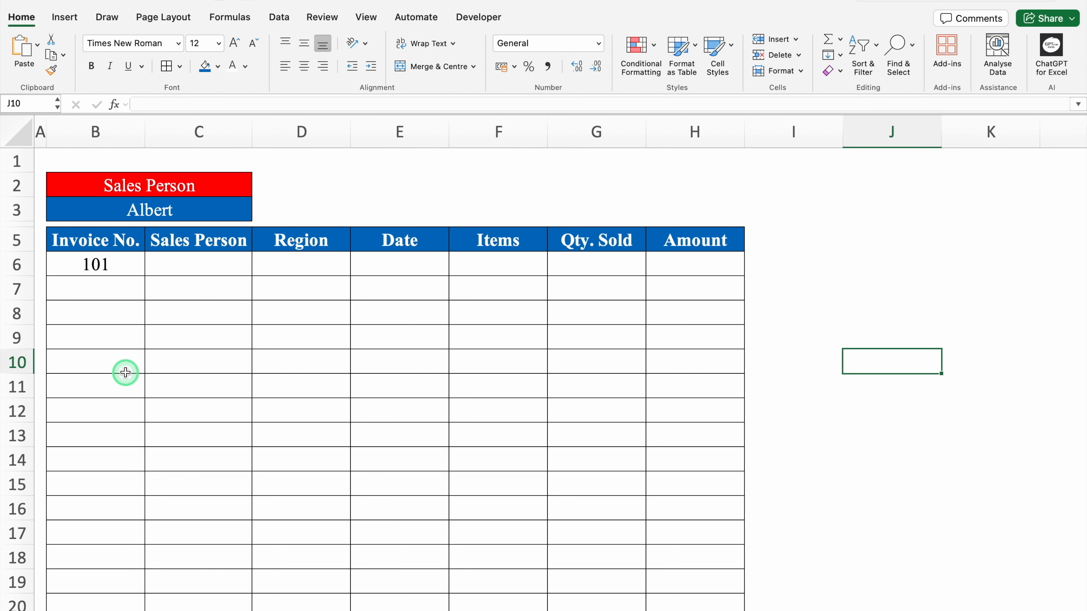
{"action": "left_click", "coordinate": [121, 263]}
{"action": "left_click_drag", "start_coordinate": [146, 275], "coordinate": [706, 271]}
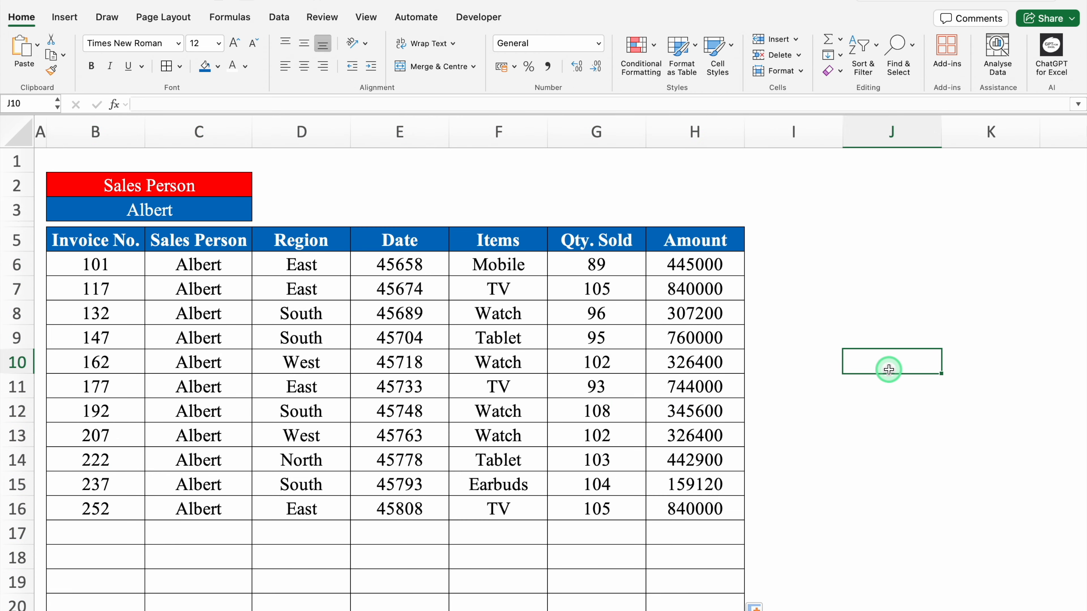
Switch the Sales Person selection in B3 to the second name in its drop-down list.
{"action": "left_click", "coordinate": [201, 209]}
{"action": "left_click", "coordinate": [259, 213]}
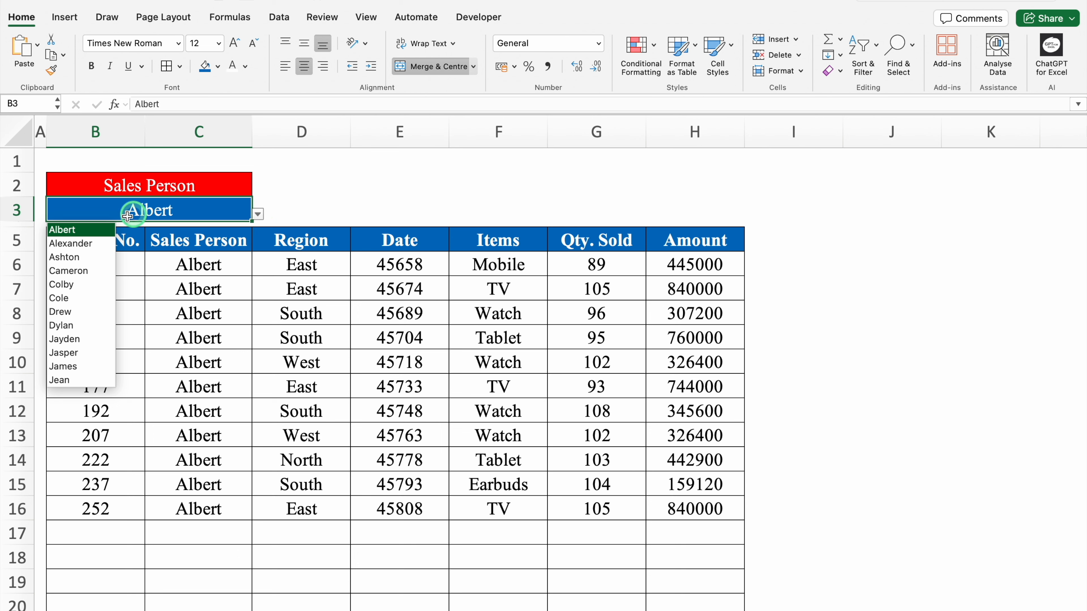
{"action": "left_click", "coordinate": [84, 244]}
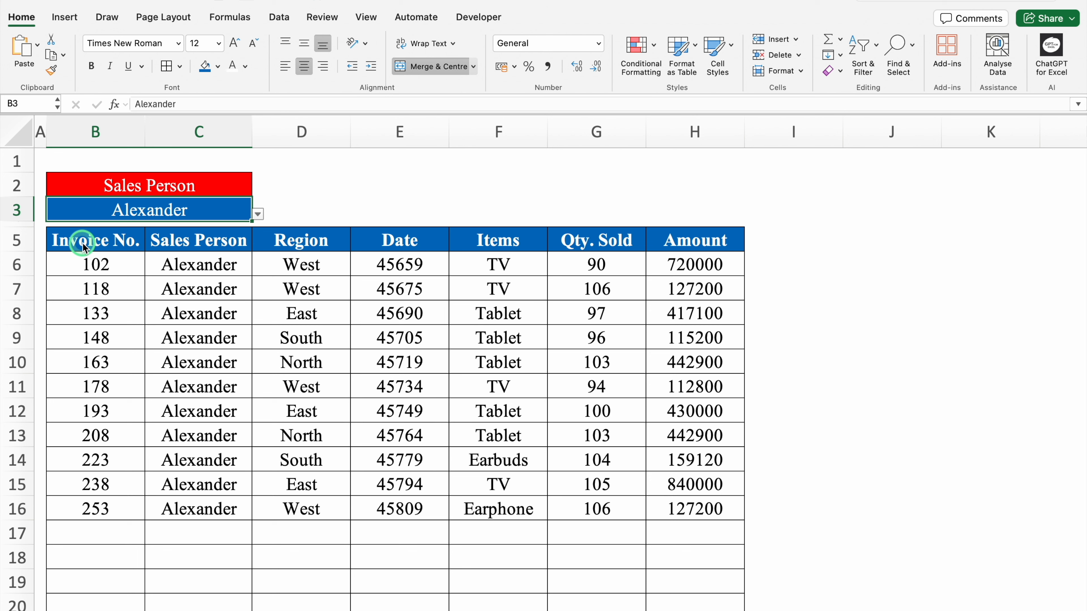
{"action": "left_click", "coordinate": [444, 177]}
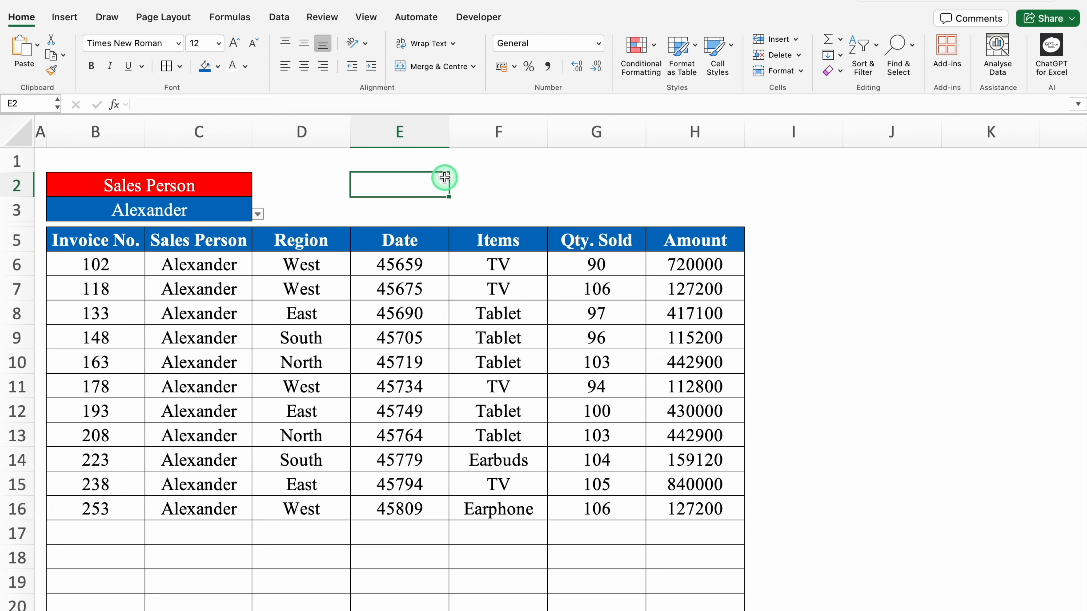